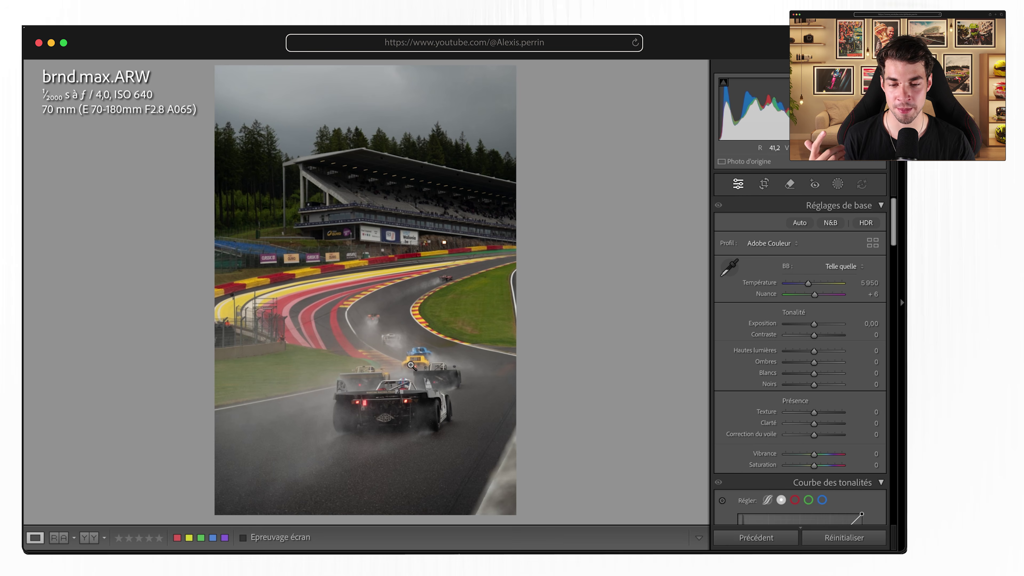
Step: Check the race cars up close, and cool the photo's white balance to a temperature of 4165
{"action": "left_click_drag", "start_coordinate": [412, 366], "coordinate": [431, 382]}
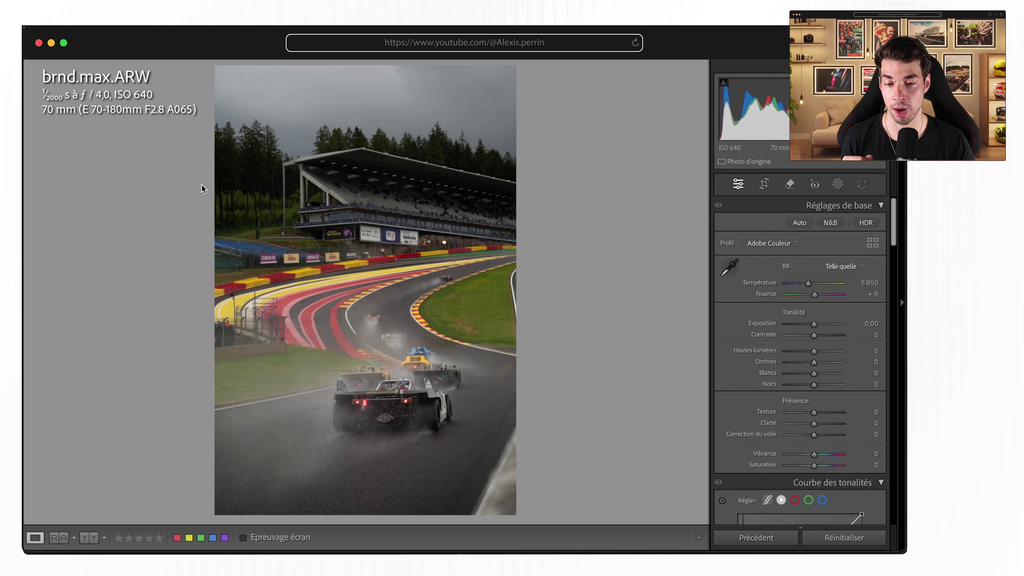
{"action": "left_click", "coordinate": [381, 387]}
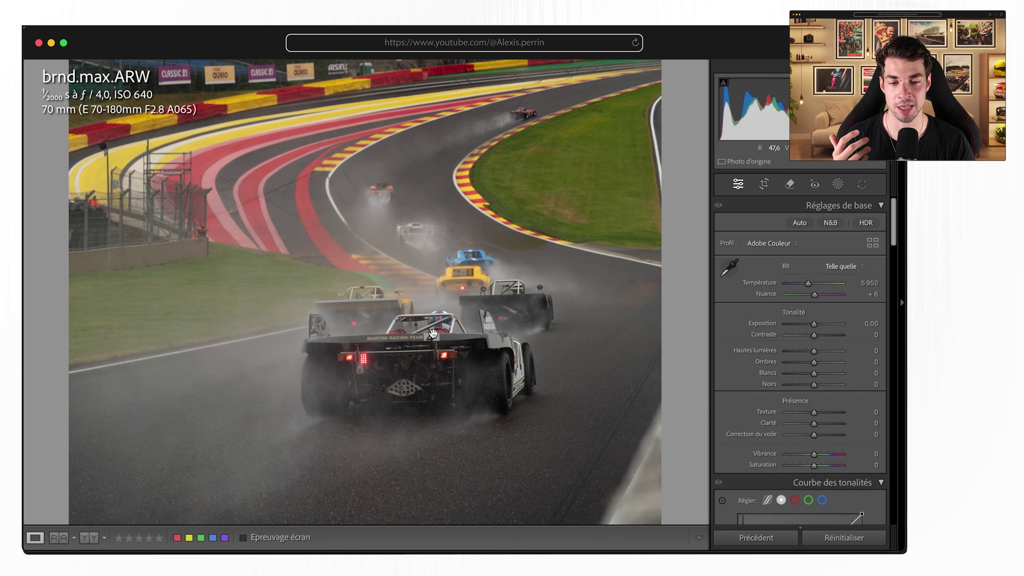
{"action": "left_click", "coordinate": [421, 307]}
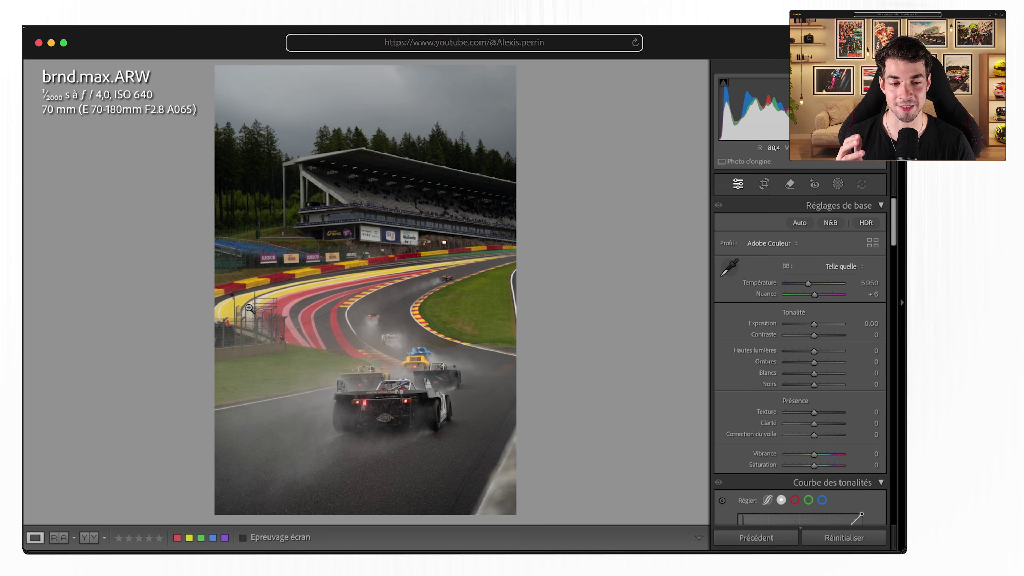
{"action": "left_click", "coordinate": [799, 284]}
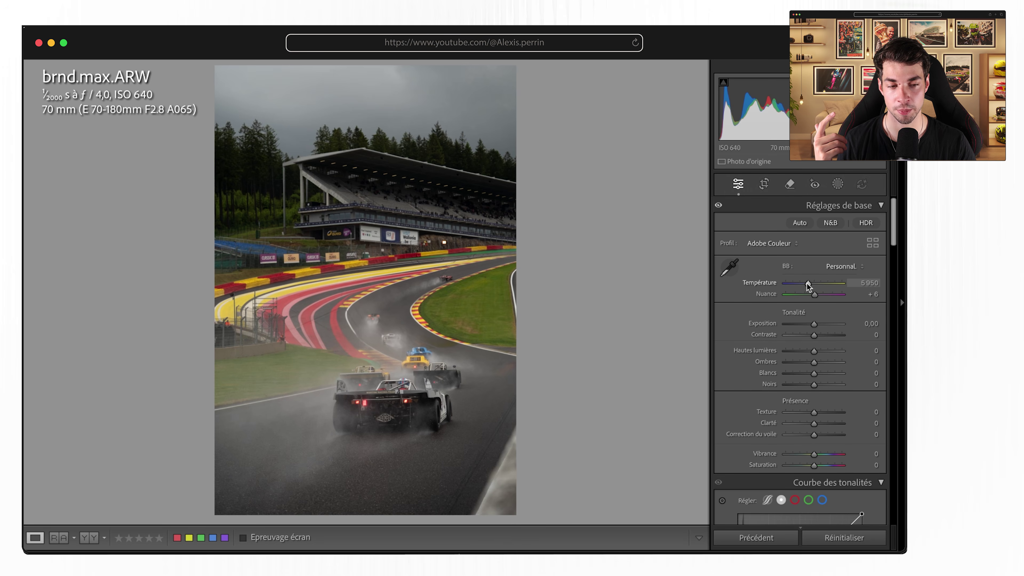
{"action": "mouse_move", "coordinate": [809, 286]}
{"action": "left_mouse_down"}
{"action": "mouse_move", "coordinate": [784, 285]}
{"action": "mouse_move", "coordinate": [797, 284]}
{"action": "left_mouse_up"}
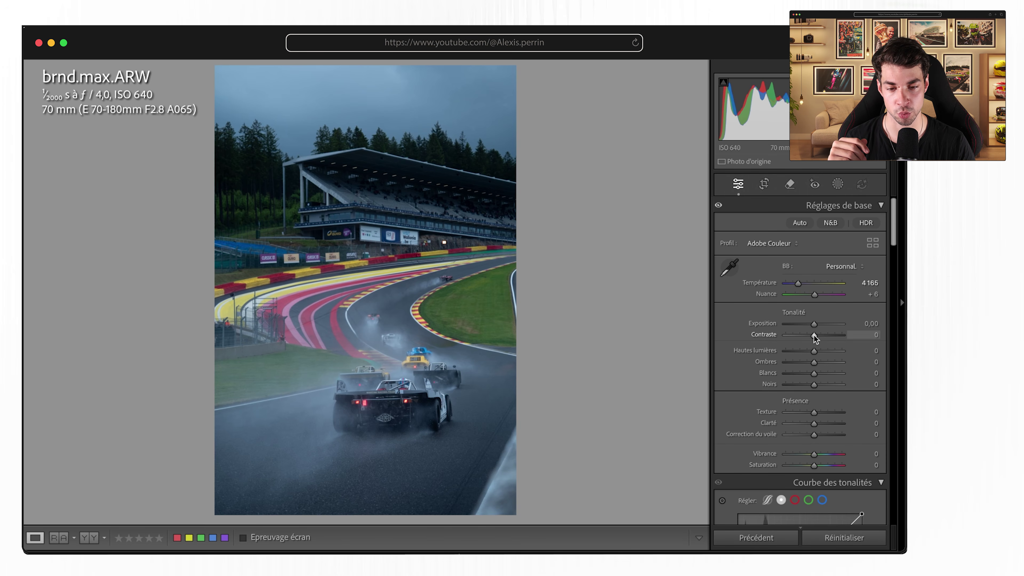
Step: Raise the photo's contrast to +32 and check the effect on the cars up close
{"action": "left_click_drag", "start_coordinate": [814, 335], "coordinate": [823, 334]}
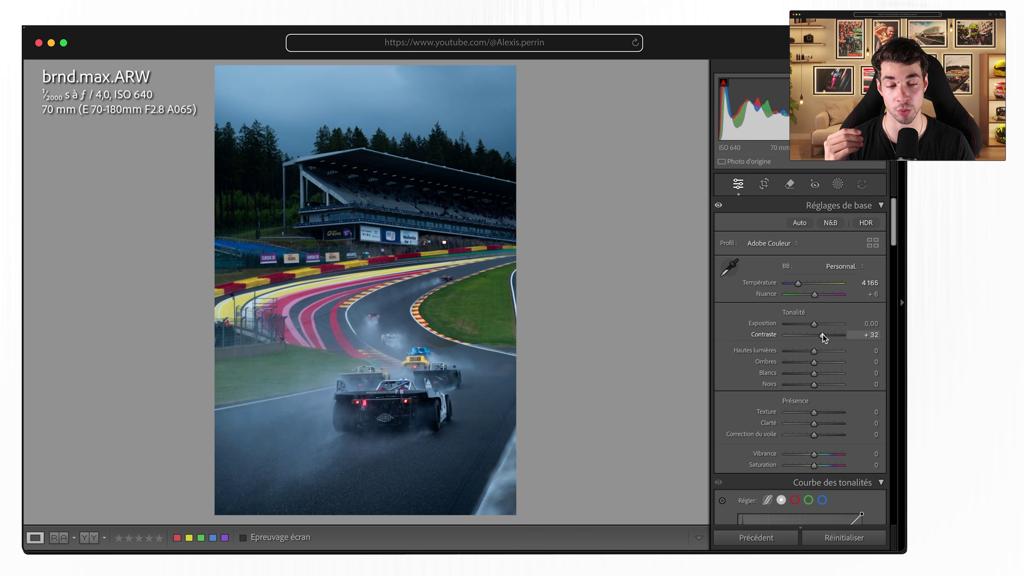
{"action": "left_click", "coordinate": [350, 430]}
{"action": "left_click_drag", "start_coordinate": [379, 339], "coordinate": [372, 373]}
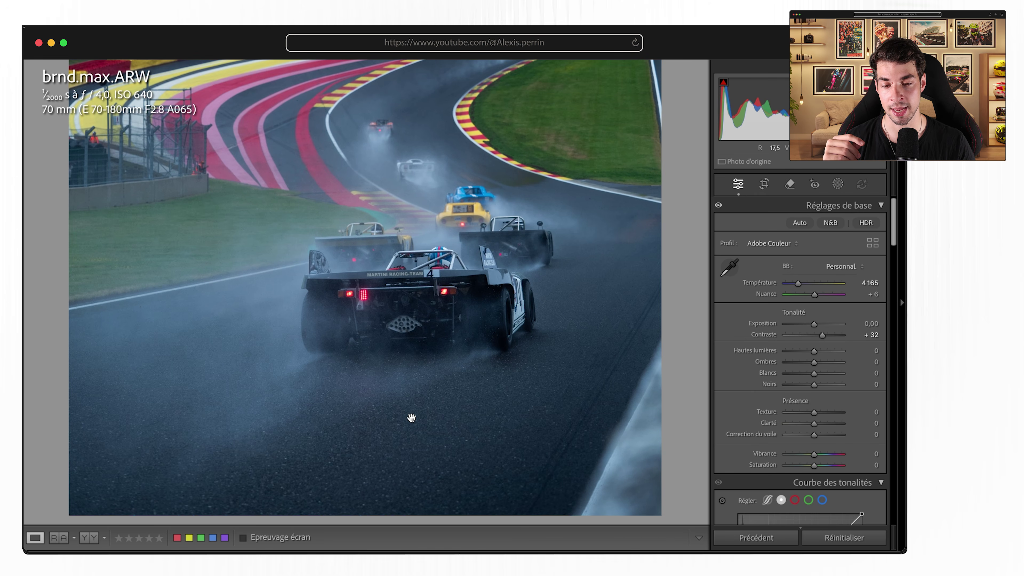
{"action": "left_click", "coordinate": [402, 419]}
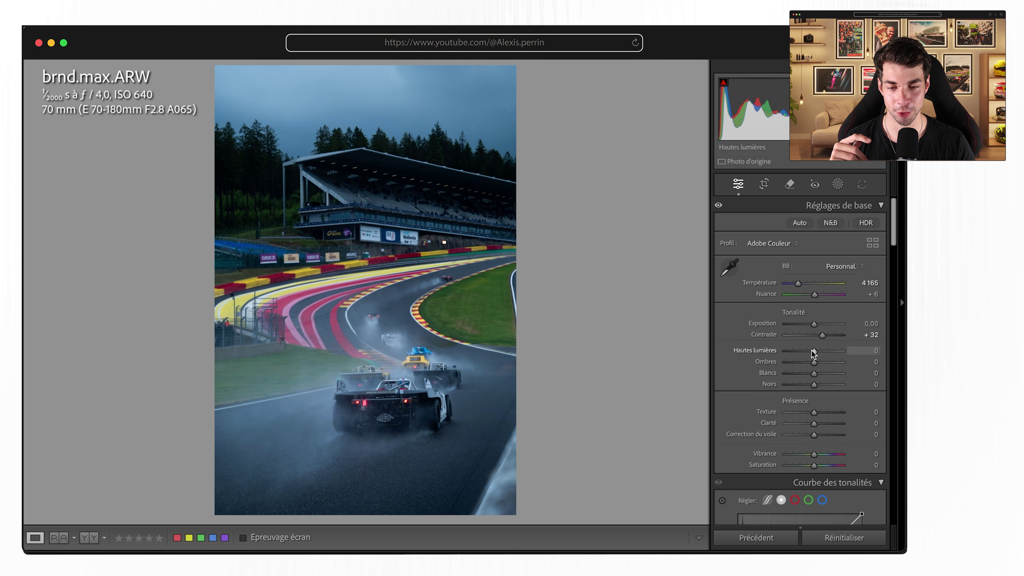
Step: Set the highlights to +45, the whites to +23 and the blacks to -6, keeping the shadows at 0
{"action": "left_click_drag", "start_coordinate": [813, 350], "coordinate": [824, 349]}
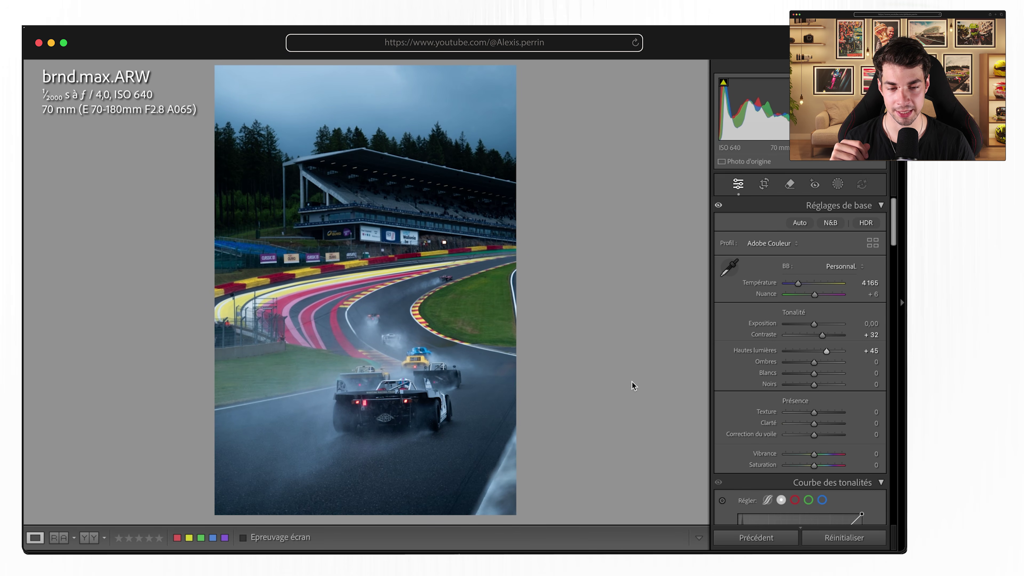
{"action": "mouse_move", "coordinate": [815, 362]}
{"action": "left_mouse_down"}
{"action": "mouse_move", "coordinate": [853, 364]}
{"action": "mouse_move", "coordinate": [795, 365]}
{"action": "mouse_move", "coordinate": [814, 365]}
{"action": "left_mouse_up"}
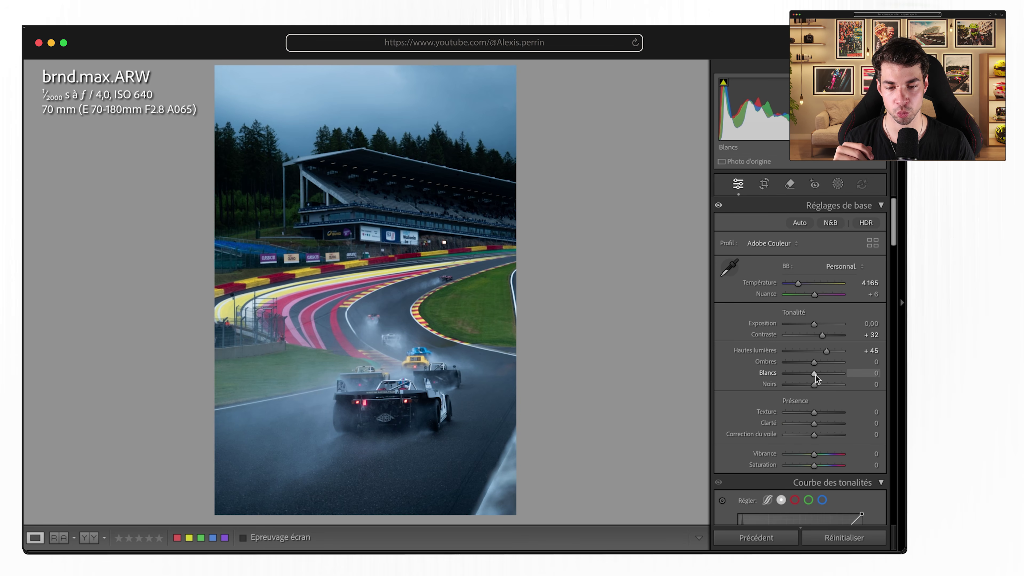
{"action": "left_click_drag", "start_coordinate": [816, 375], "coordinate": [822, 372]}
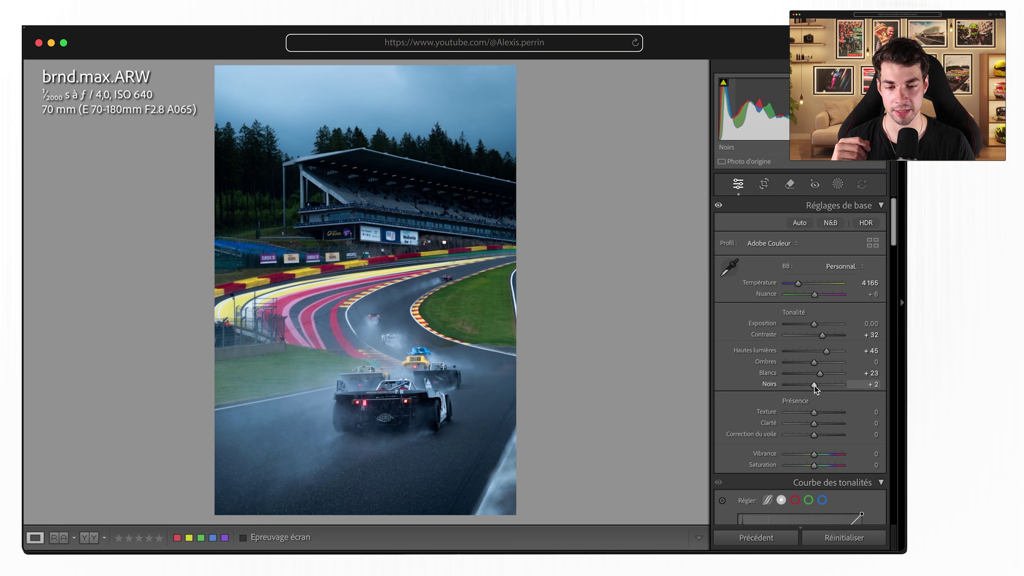
{"action": "left_click_drag", "start_coordinate": [813, 385], "coordinate": [811, 385]}
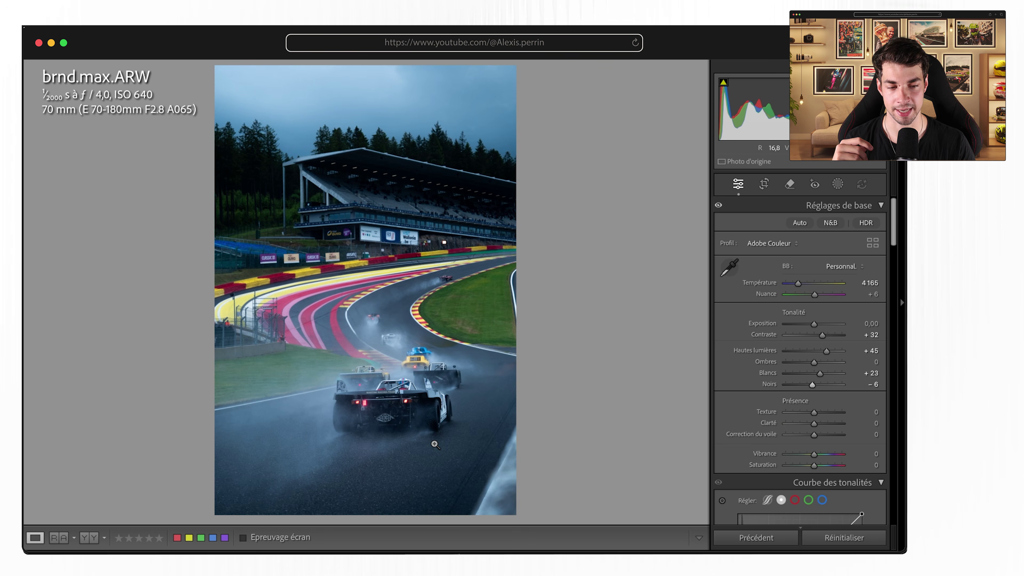
Step: Set the photo's clarity to +46
{"action": "scroll", "coordinate": [785, 400], "scroll_direction": "down", "scroll_amount": 2}
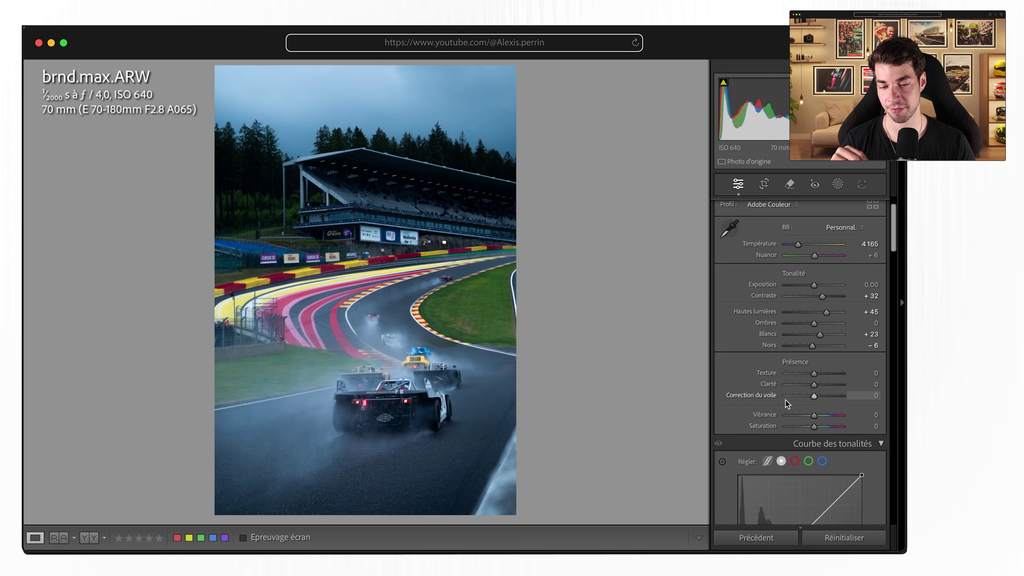
{"action": "scroll", "coordinate": [785, 400], "scroll_direction": "down", "scroll_amount": 1}
{"action": "left_click_drag", "start_coordinate": [814, 387], "coordinate": [831, 385]}
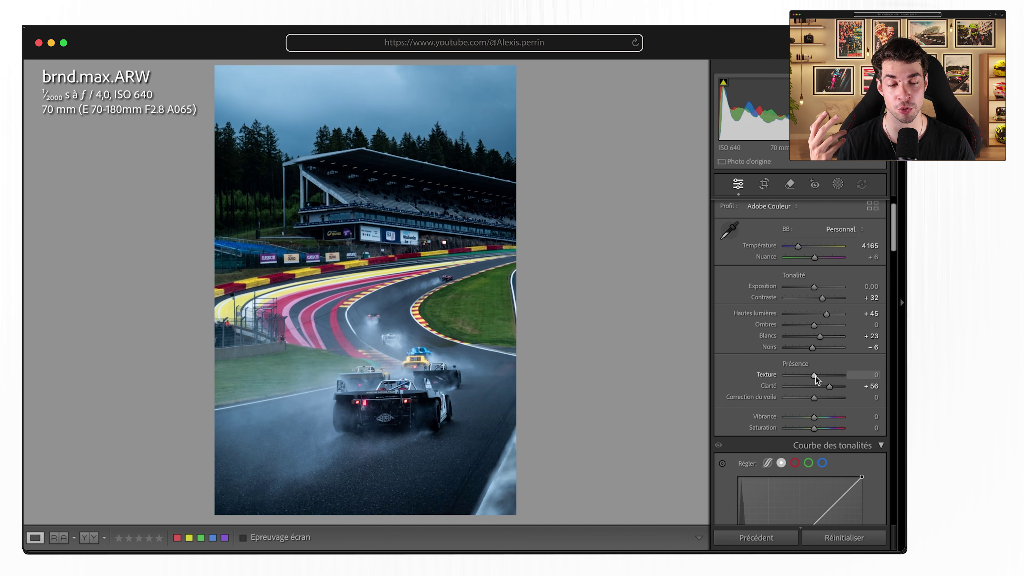
{"action": "left_click_drag", "start_coordinate": [830, 389], "coordinate": [832, 389]}
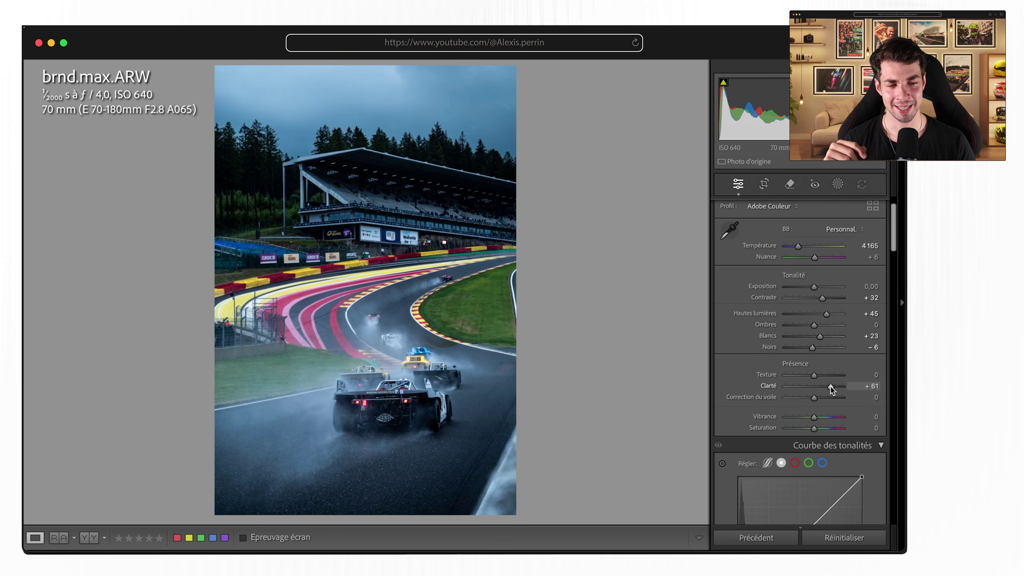
{"action": "left_click_drag", "start_coordinate": [830, 385], "coordinate": [826, 387]}
Step: Compare the edited photo with the original before view several times
{"action": "key", "text": "backslash"}
{"action": "key", "text": "backslash"}
{"action": "key", "text": "backslash"}
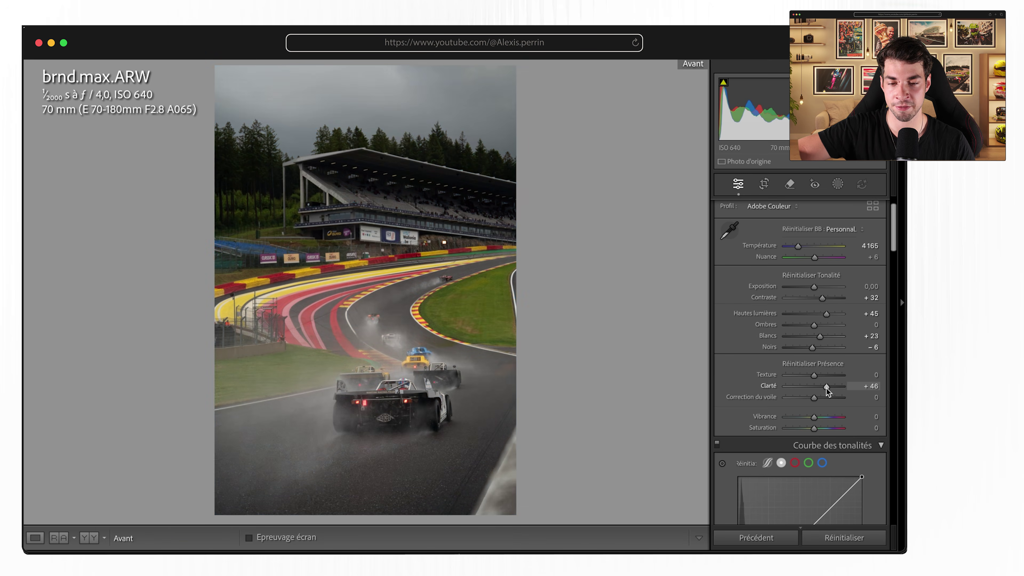
{"action": "key", "text": "backslash"}
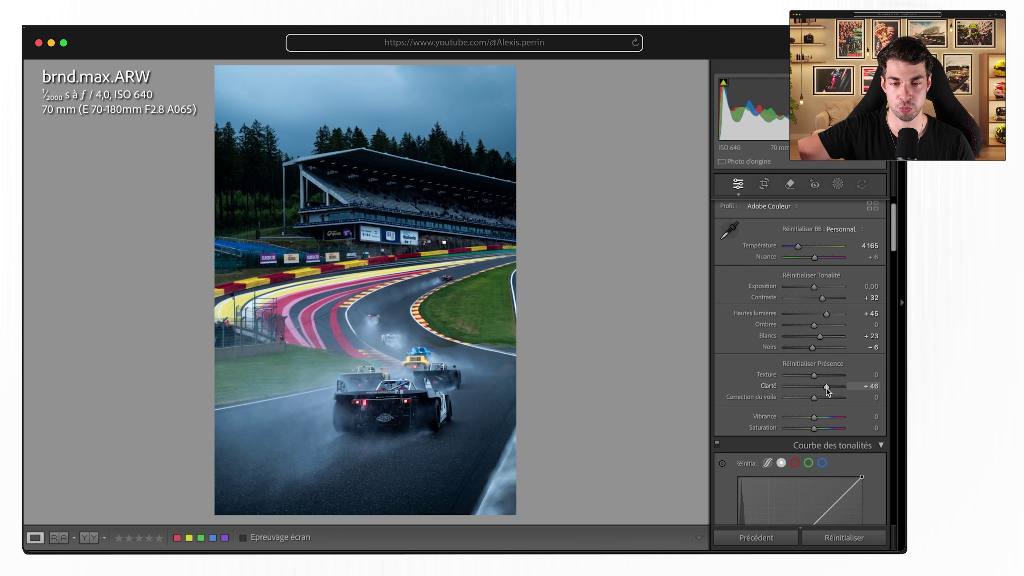
{"action": "key", "text": "backslash"}
{"action": "key", "text": "backslash"}
Step: Lift the black point of the tone curve for faded blacks and add two control points in the shadows
{"action": "scroll", "coordinate": [826, 387], "scroll_direction": "down", "scroll_amount": 5}
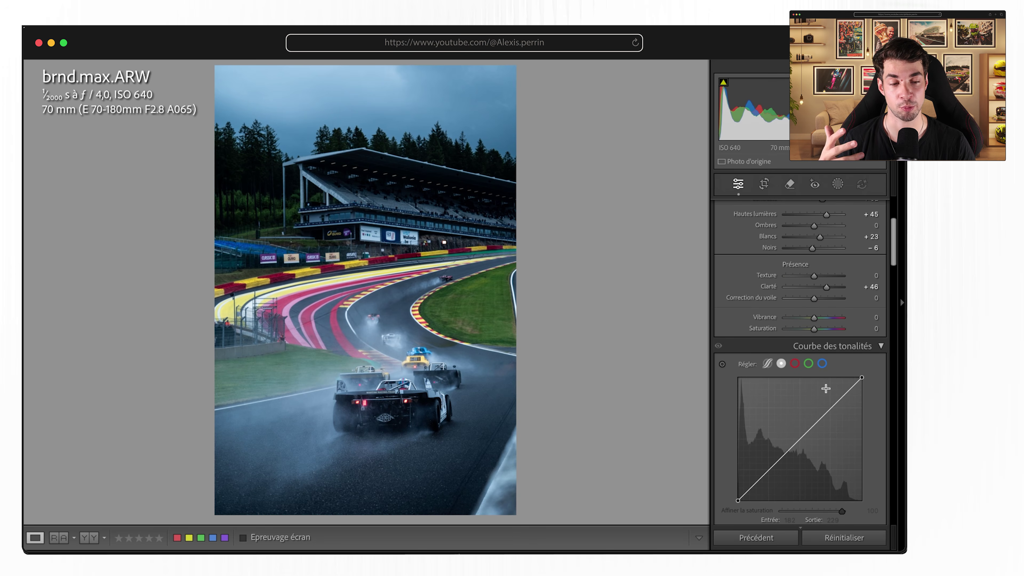
{"action": "scroll", "coordinate": [826, 389], "scroll_direction": "down", "scroll_amount": 2}
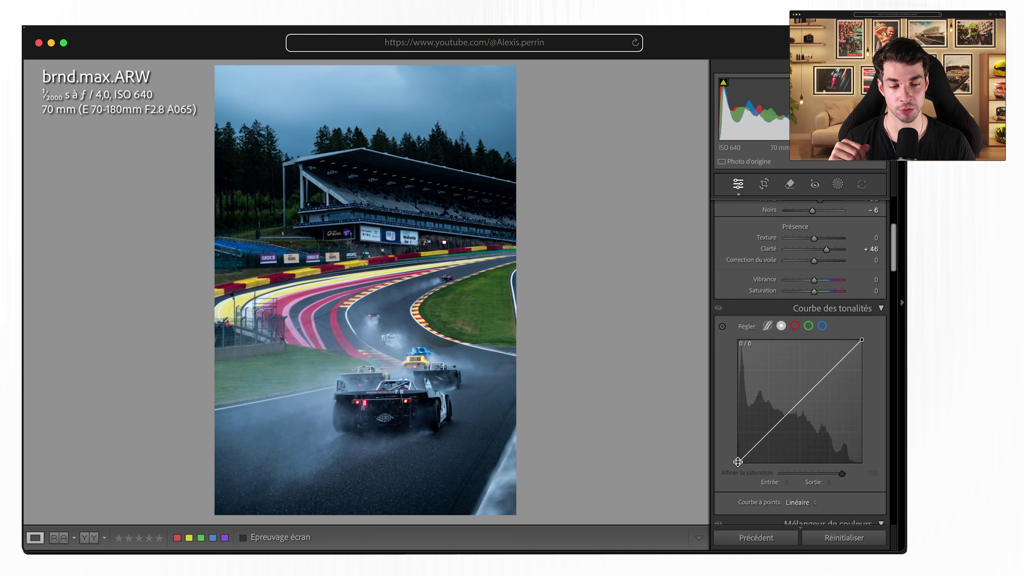
{"action": "left_click_drag", "start_coordinate": [738, 462], "coordinate": [750, 444]}
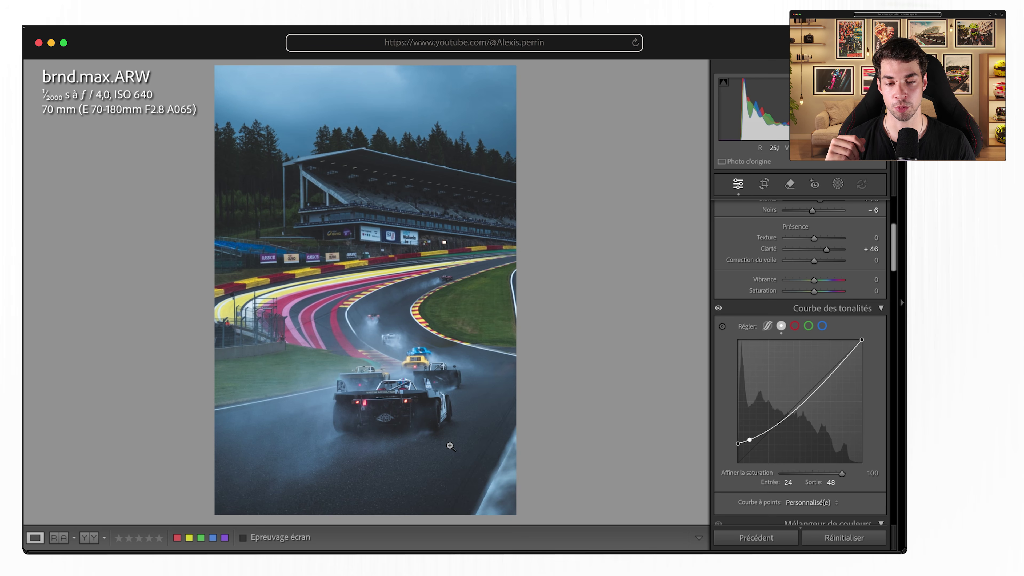
{"action": "left_click_drag", "start_coordinate": [749, 441], "coordinate": [771, 428]}
Step: Add tone curve points at 210/223 in the highlights and 126/145 in the midtones, and move the upper shadow point to 72/76
{"action": "left_click_drag", "start_coordinate": [839, 361], "coordinate": [840, 355]}
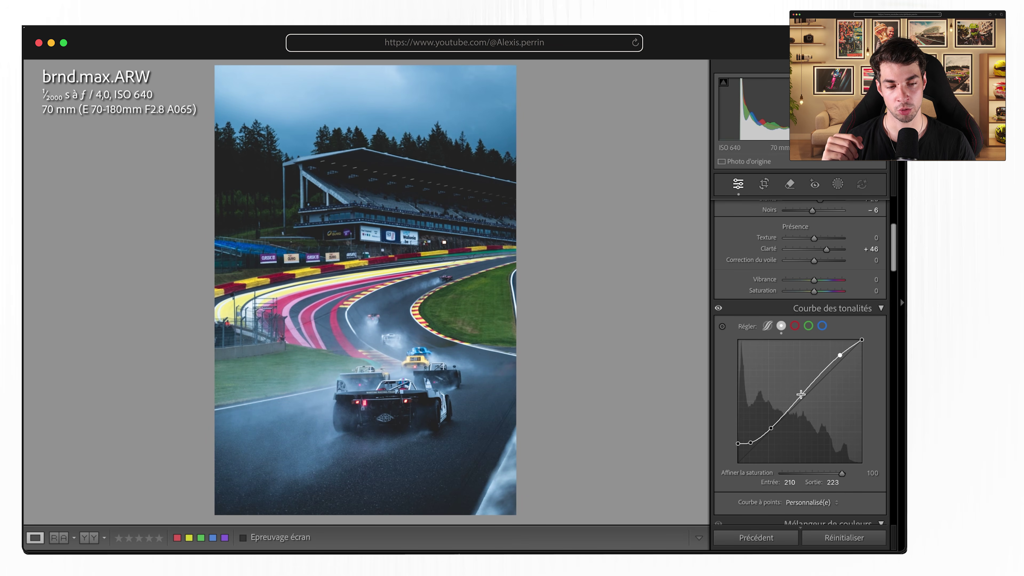
{"action": "left_click", "coordinate": [800, 392]}
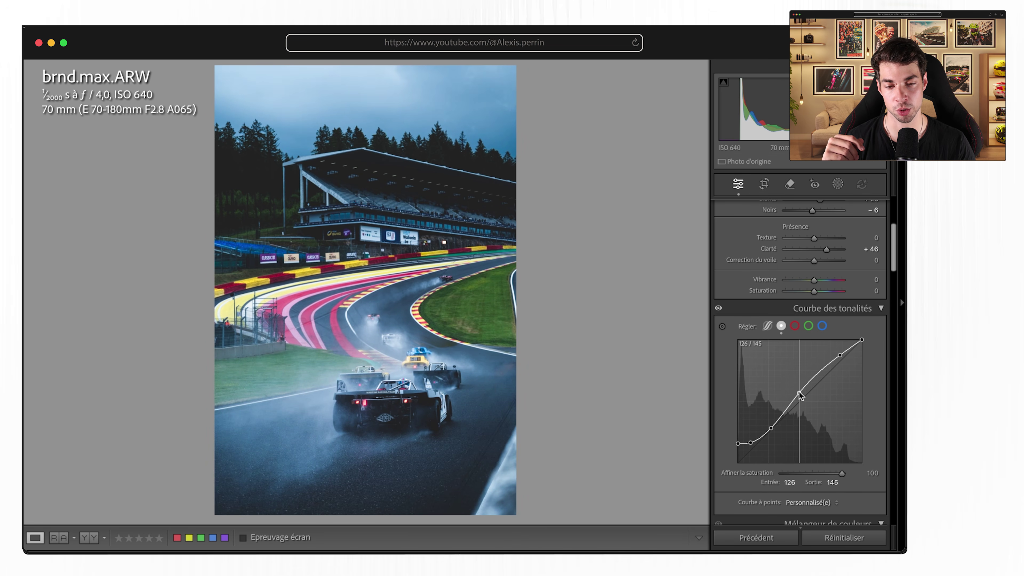
{"action": "left_click_drag", "start_coordinate": [772, 428], "coordinate": [772, 426]}
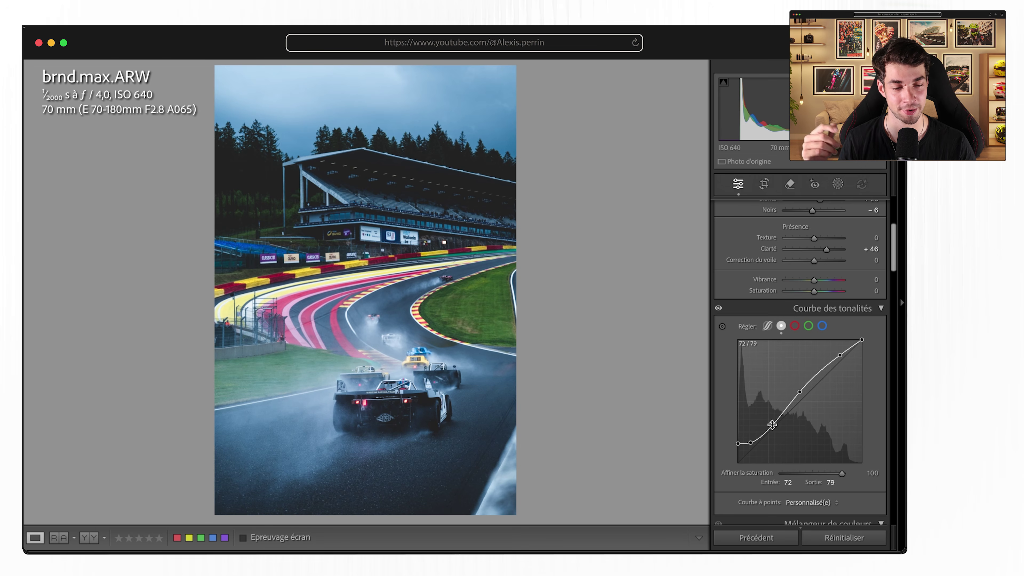
{"action": "left_click_drag", "start_coordinate": [772, 424], "coordinate": [772, 428]}
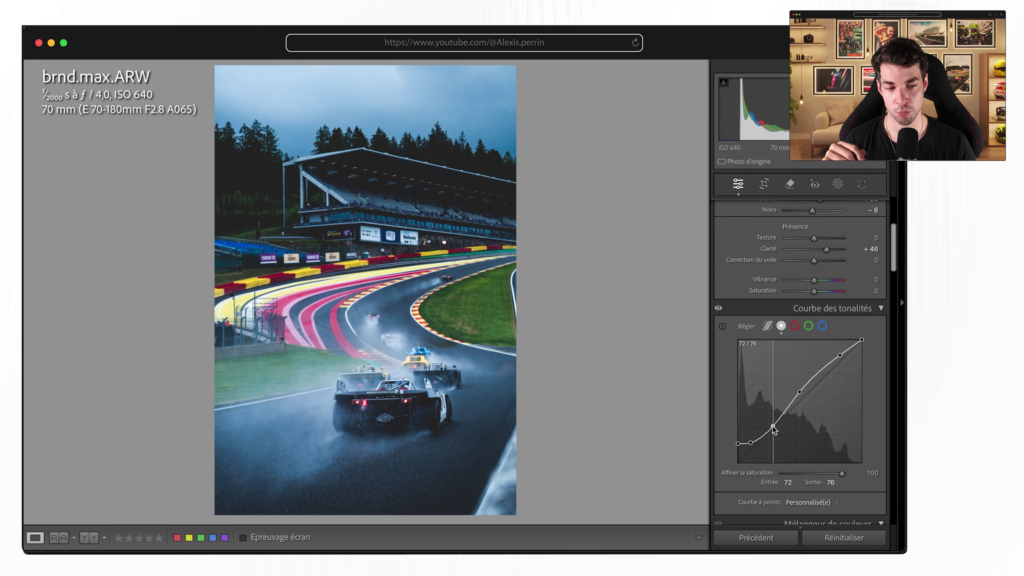
Step: Compare the photo with and without the tone curve adjustment, leaving the curve enabled
{"action": "left_click", "coordinate": [719, 309]}
{"action": "left_click", "coordinate": [719, 309]}
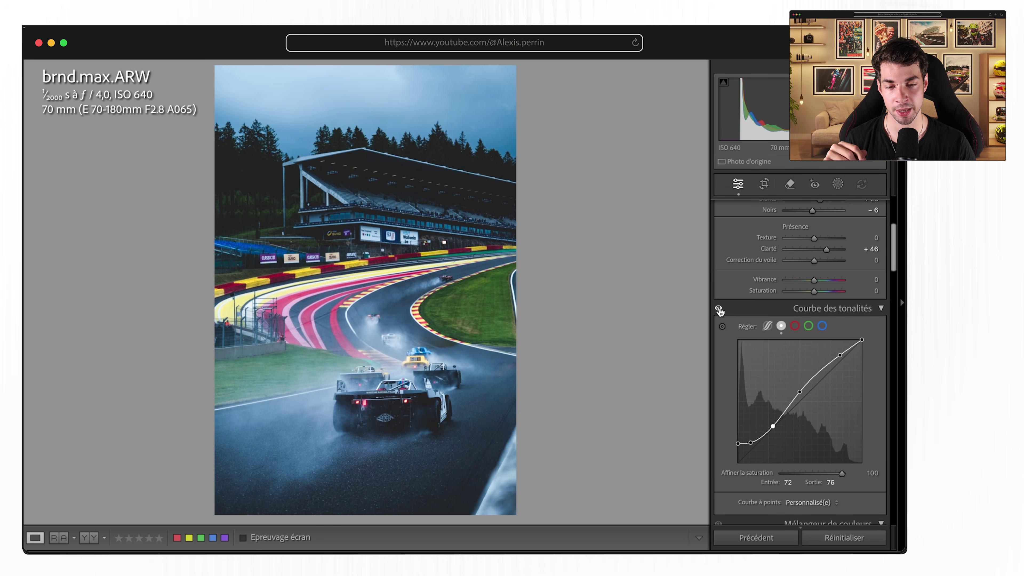
{"action": "left_click", "coordinate": [719, 310]}
{"action": "left_click", "coordinate": [719, 309]}
{"action": "left_click", "coordinate": [719, 309]}
{"action": "left_click", "coordinate": [720, 309]}
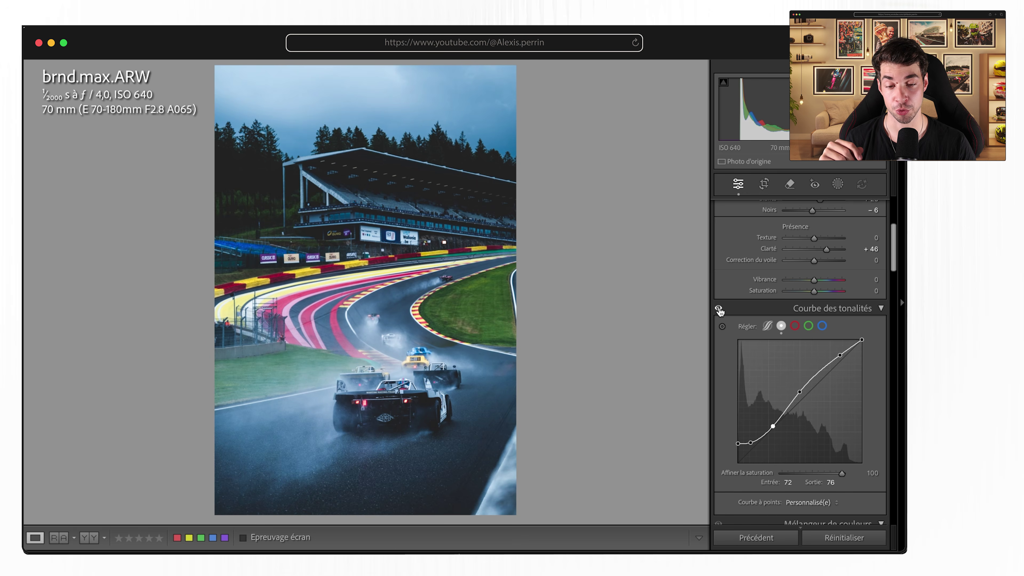
{"action": "left_click", "coordinate": [719, 309]}
{"action": "left_click", "coordinate": [719, 310]}
{"action": "left_click", "coordinate": [719, 310]}
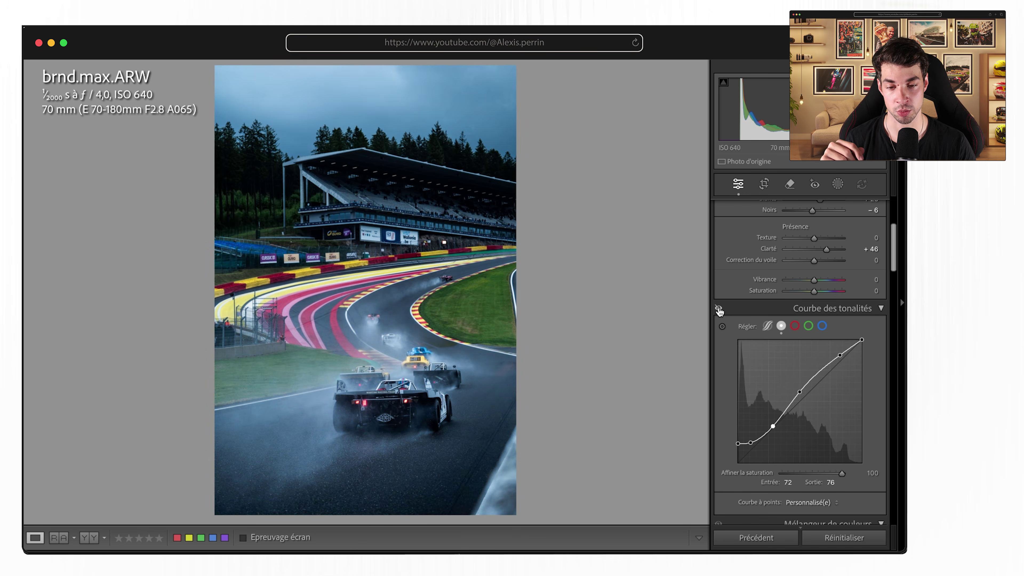
{"action": "left_click", "coordinate": [719, 309]}
Step: Enable chromatic aberration removal and the lens profile correction for the Tamron 70-180mm lens
{"action": "scroll", "coordinate": [736, 348], "scroll_direction": "down", "scroll_amount": 6}
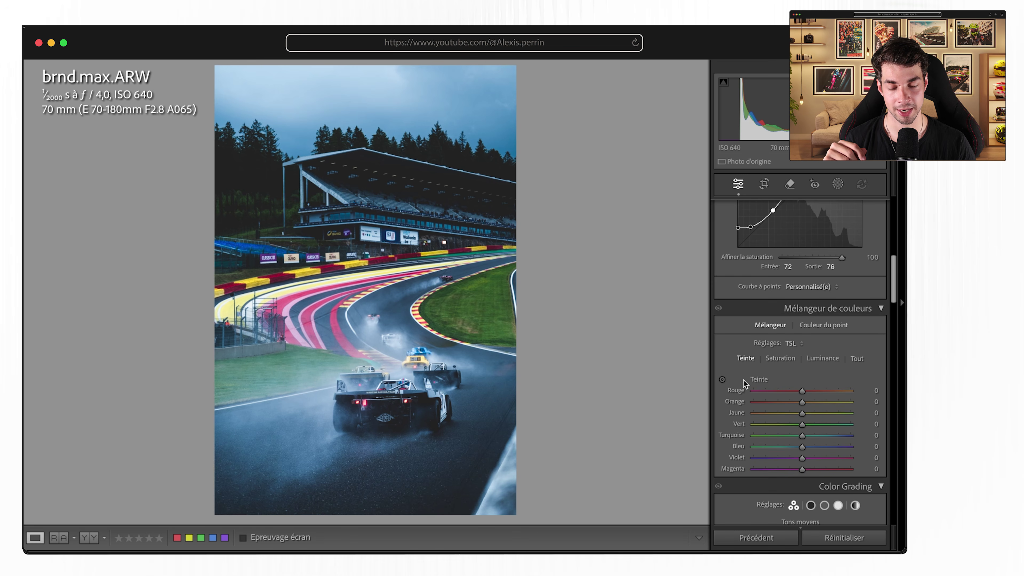
{"action": "scroll", "coordinate": [724, 422], "scroll_direction": "down", "scroll_amount": 3}
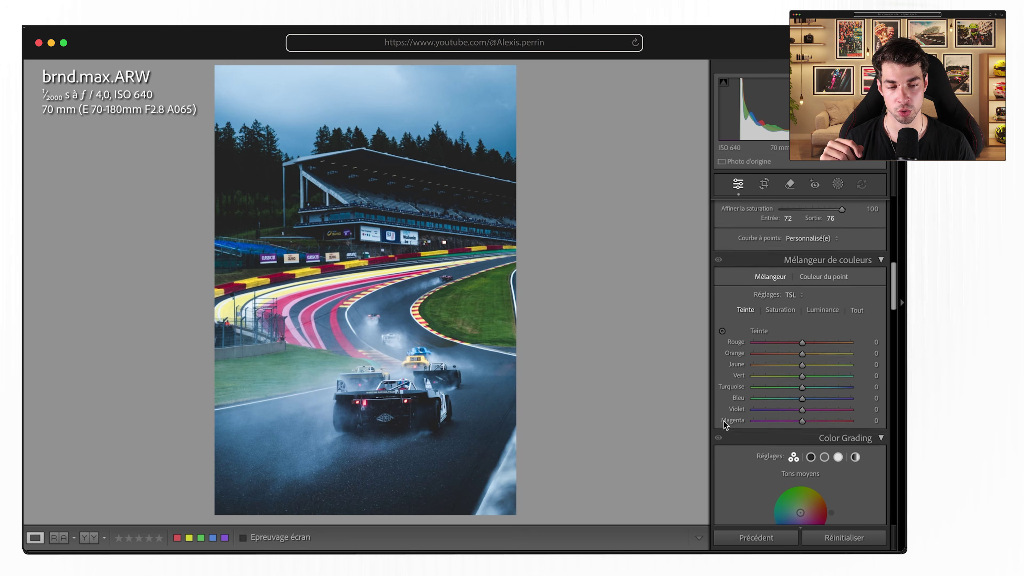
{"action": "scroll", "coordinate": [725, 422], "scroll_direction": "down", "scroll_amount": 8}
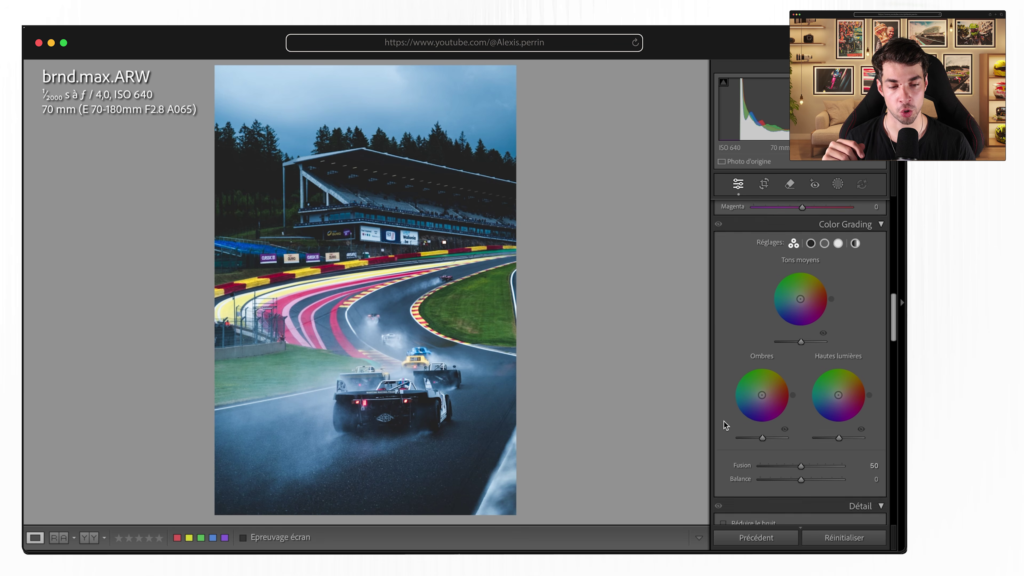
{"action": "scroll", "coordinate": [724, 422], "scroll_direction": "down", "scroll_amount": 7}
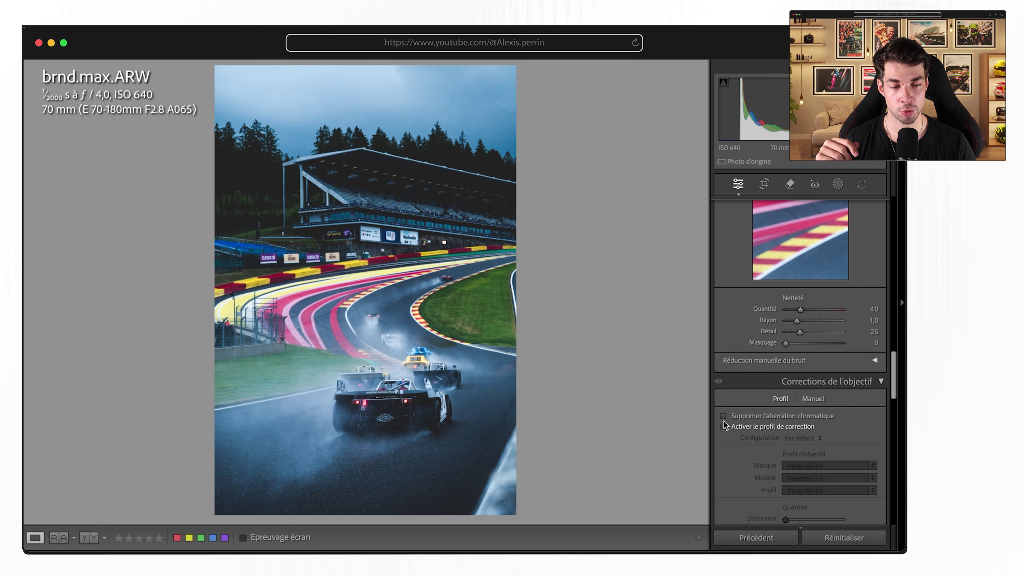
{"action": "left_click", "coordinate": [738, 426]}
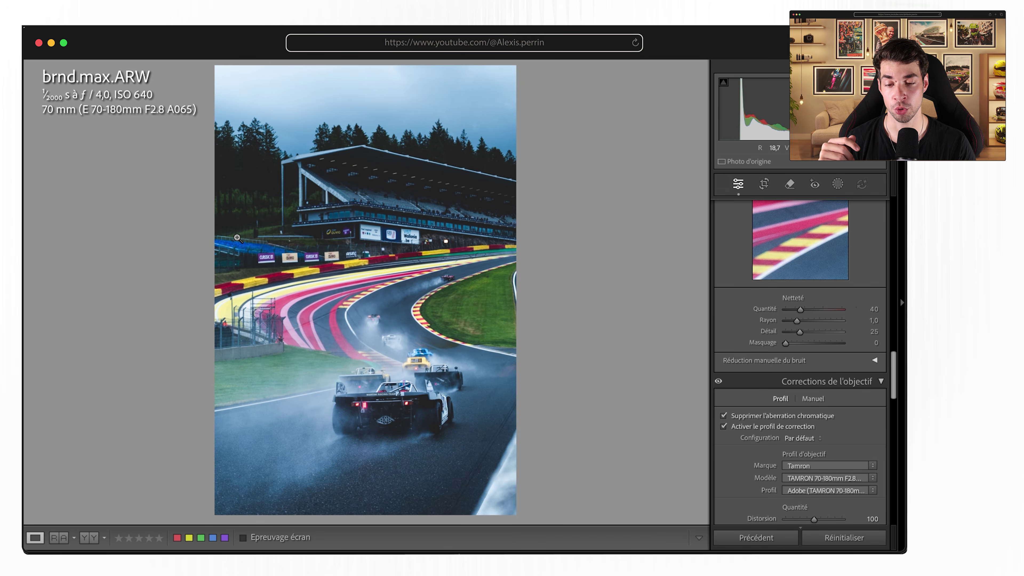
Step: Compare the photo with and without the lens profile correction, and leave the profile correction disabled
{"action": "left_click", "coordinate": [767, 426]}
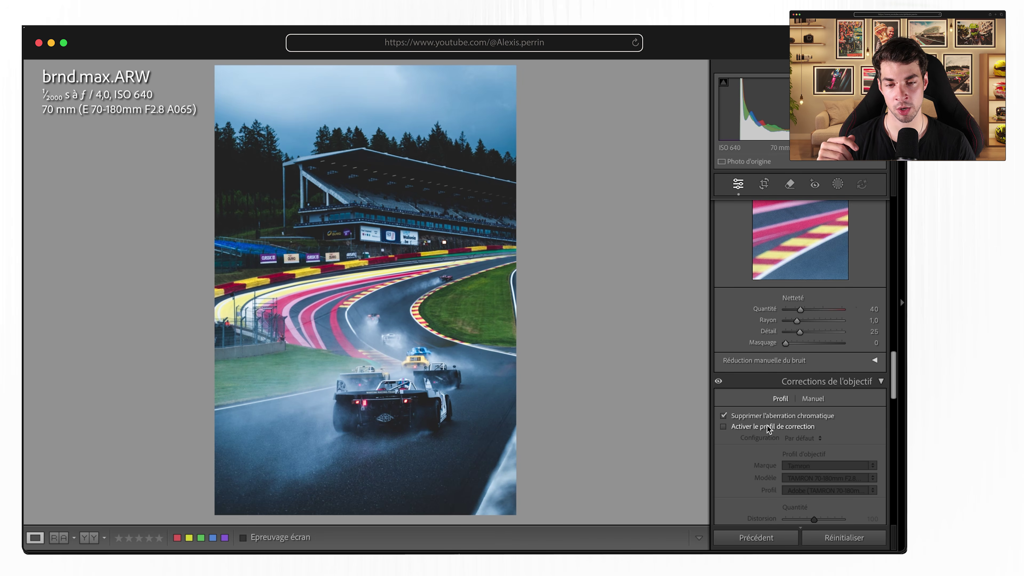
{"action": "left_click", "coordinate": [766, 426]}
{"action": "left_click", "coordinate": [767, 426]}
{"action": "left_click", "coordinate": [766, 426]}
{"action": "left_click", "coordinate": [767, 425]}
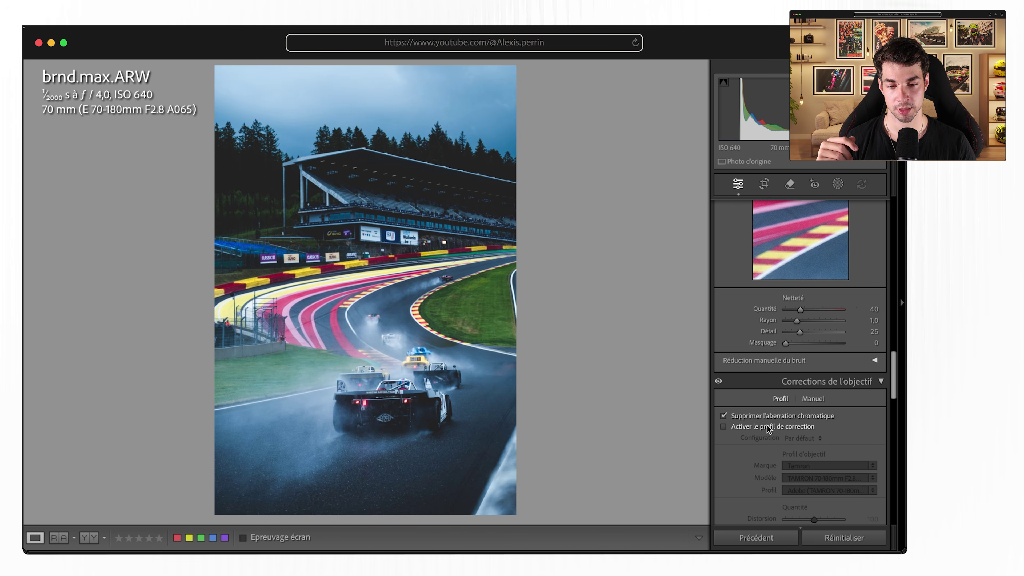
{"action": "left_click", "coordinate": [767, 425]}
{"action": "left_click", "coordinate": [766, 425]}
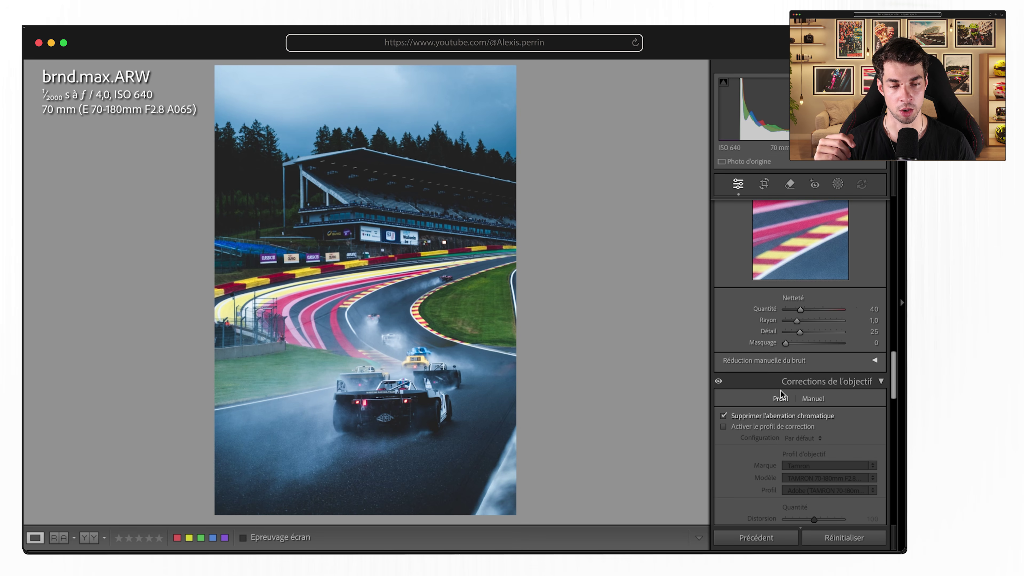
Step: Recheck the photo with the lens profile correction enabled, leaving the correction disabled
{"action": "left_click", "coordinate": [725, 426]}
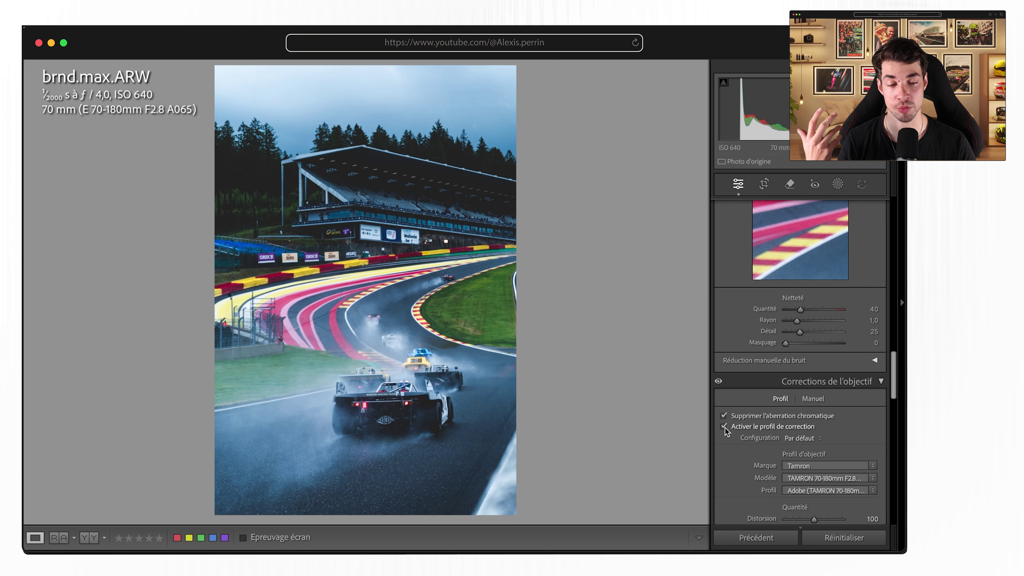
{"action": "scroll", "coordinate": [726, 440], "scroll_direction": "down", "scroll_amount": 5}
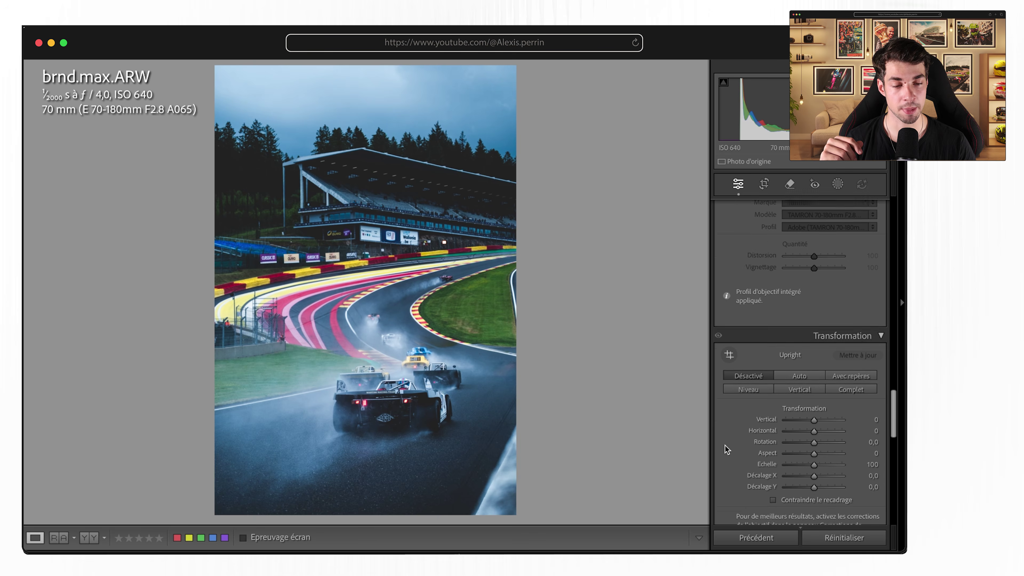
Step: Apply a very slight post-crop vignette with an amount of -3
{"action": "scroll", "coordinate": [728, 449], "scroll_direction": "down", "scroll_amount": 10}
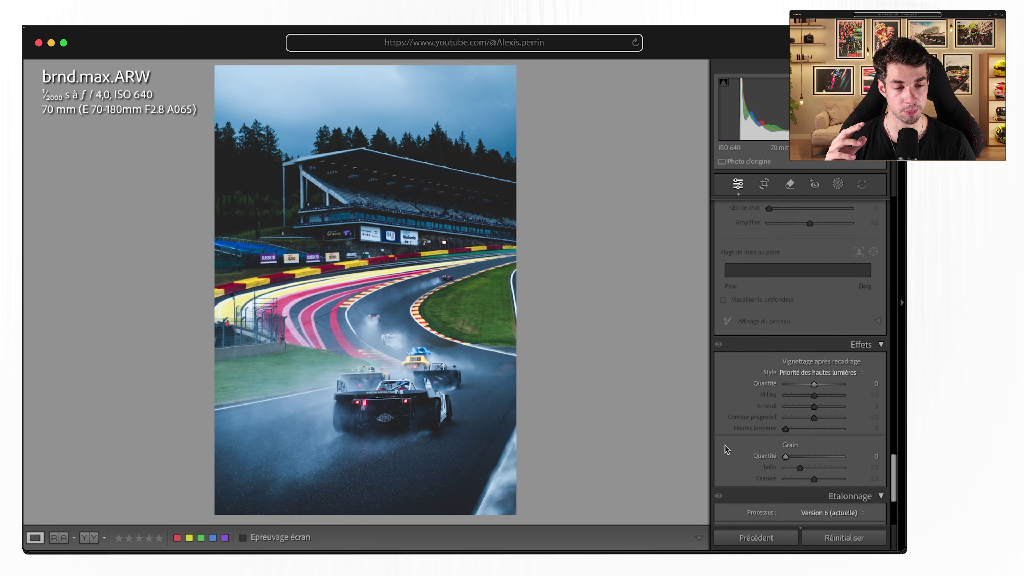
{"action": "scroll", "coordinate": [728, 450], "scroll_direction": "down", "scroll_amount": 2}
{"action": "left_click_drag", "start_coordinate": [812, 357], "coordinate": [813, 358]}
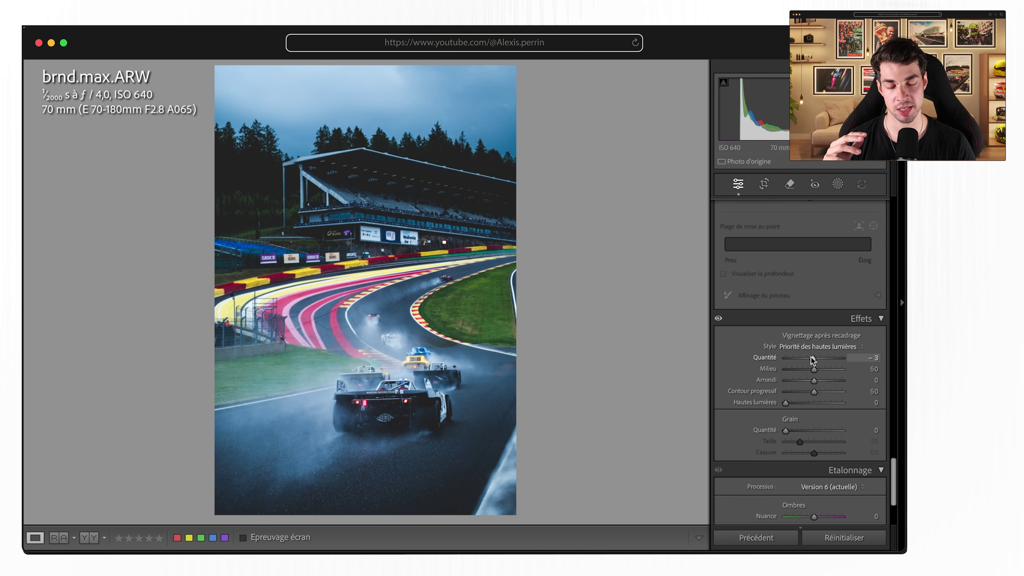
{"action": "scroll", "coordinate": [798, 393], "scroll_direction": "down", "scroll_amount": 2}
{"action": "scroll", "coordinate": [795, 404], "scroll_direction": "up", "scroll_amount": 15}
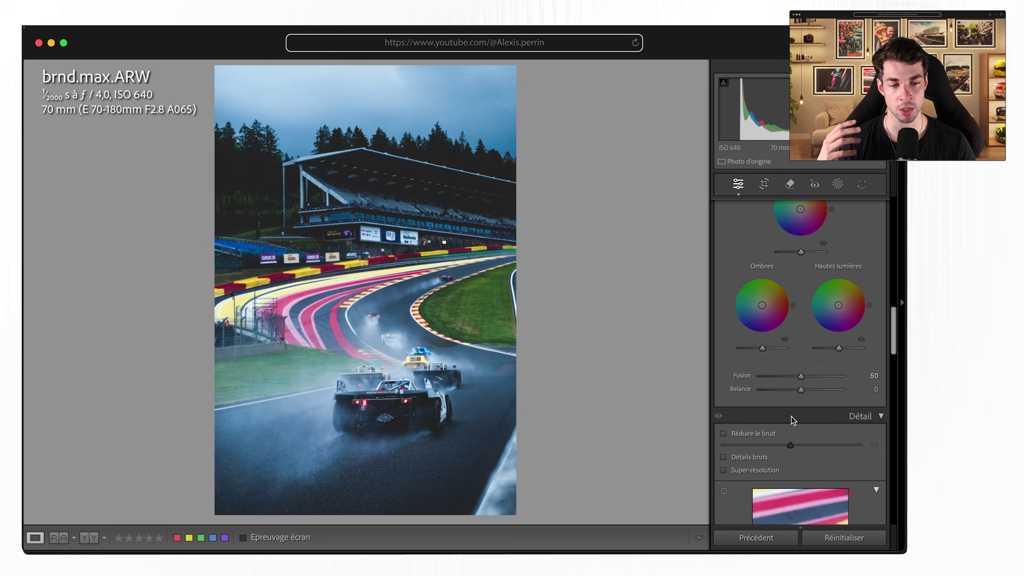
Step: Compare the photo before and after all the edits, leaving the edited version displayed
{"action": "scroll", "coordinate": [791, 416], "scroll_direction": "down", "scroll_amount": 2}
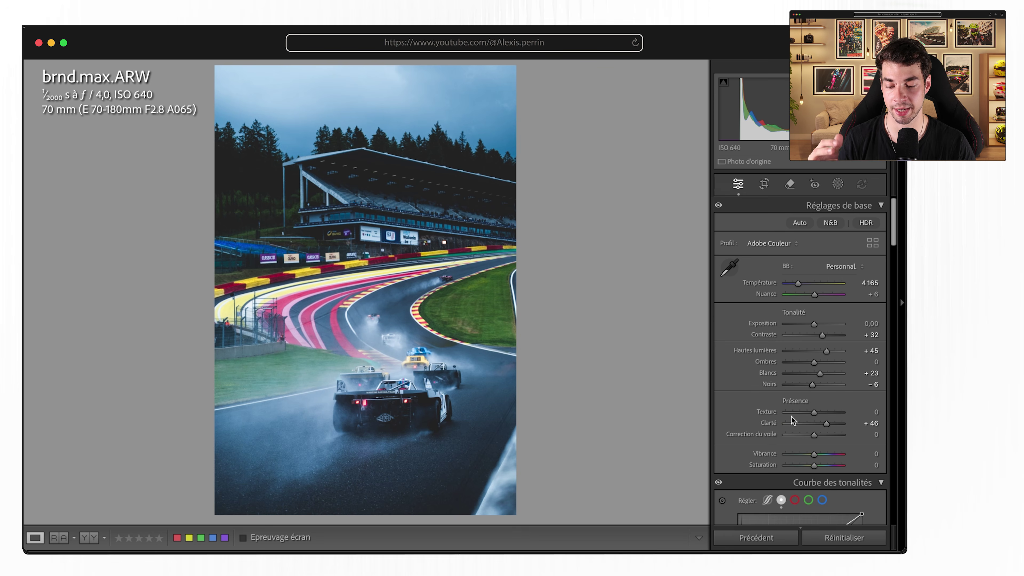
{"action": "key", "text": "alt"}
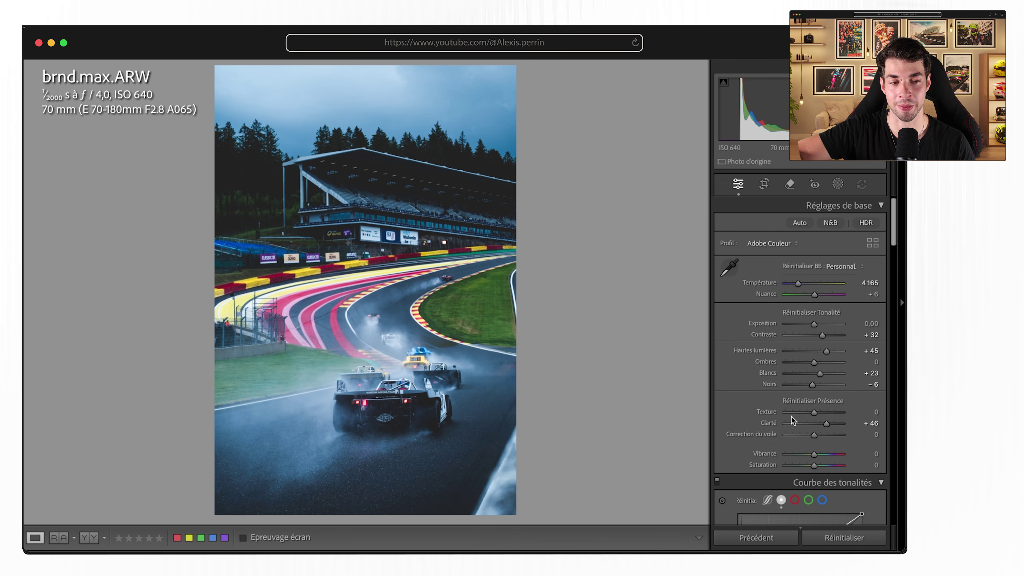
{"action": "key", "text": "backslash"}
{"action": "key", "text": "backslash"}
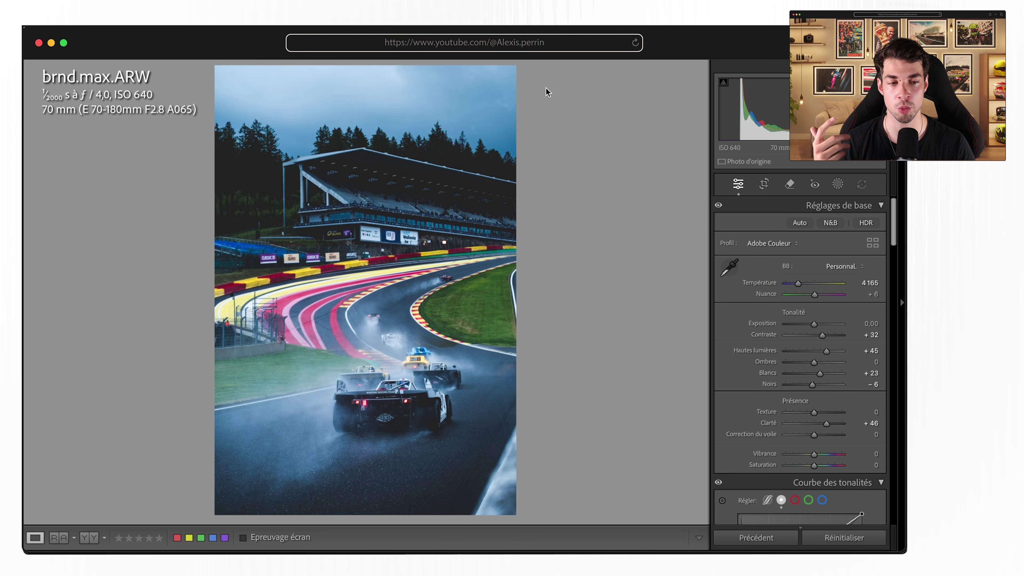
Step: Create a mask that selects the sky and set its dehaze to 60
{"action": "left_click", "coordinate": [838, 184]}
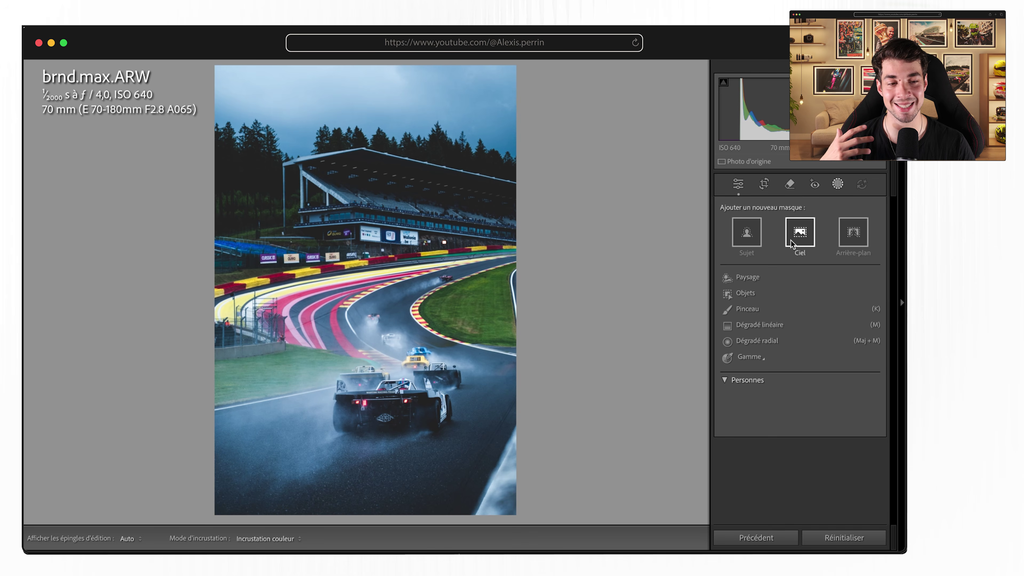
{"action": "left_click", "coordinate": [800, 233]}
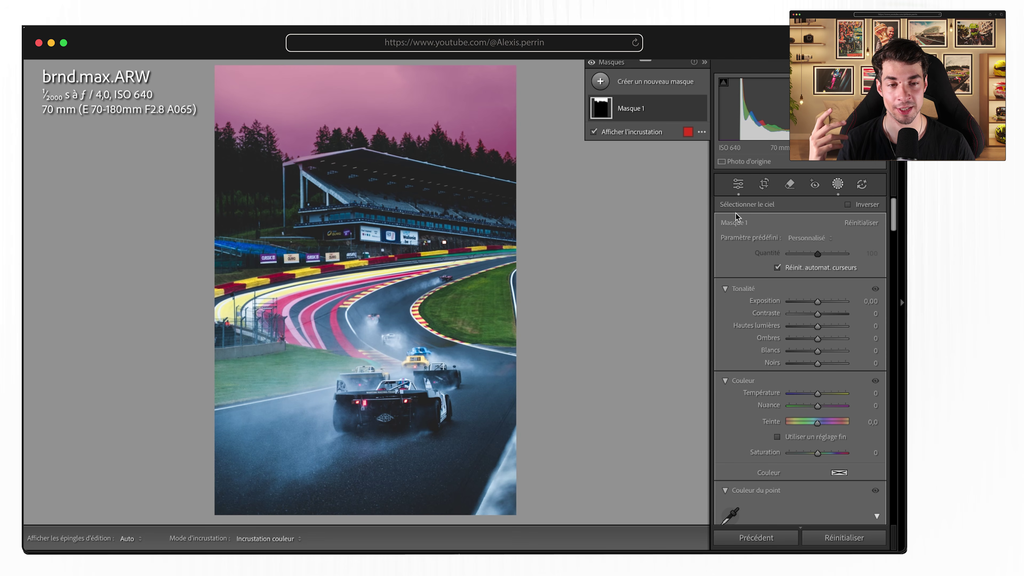
{"action": "mouse_move", "coordinate": [616, 120]}
{"action": "scroll", "coordinate": [770, 294], "scroll_direction": "down", "scroll_amount": 10}
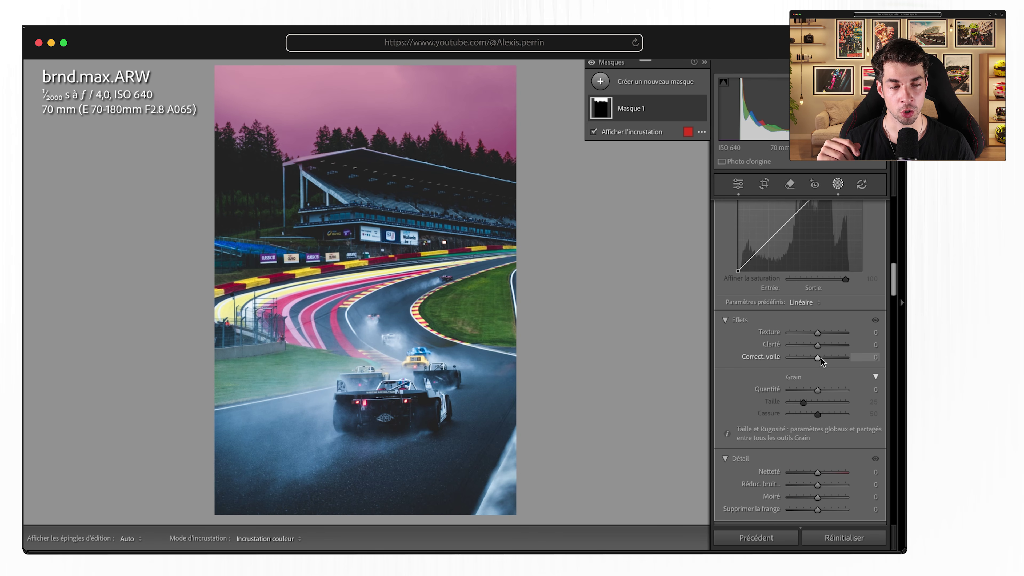
{"action": "left_click_drag", "start_coordinate": [819, 358], "coordinate": [821, 359]}
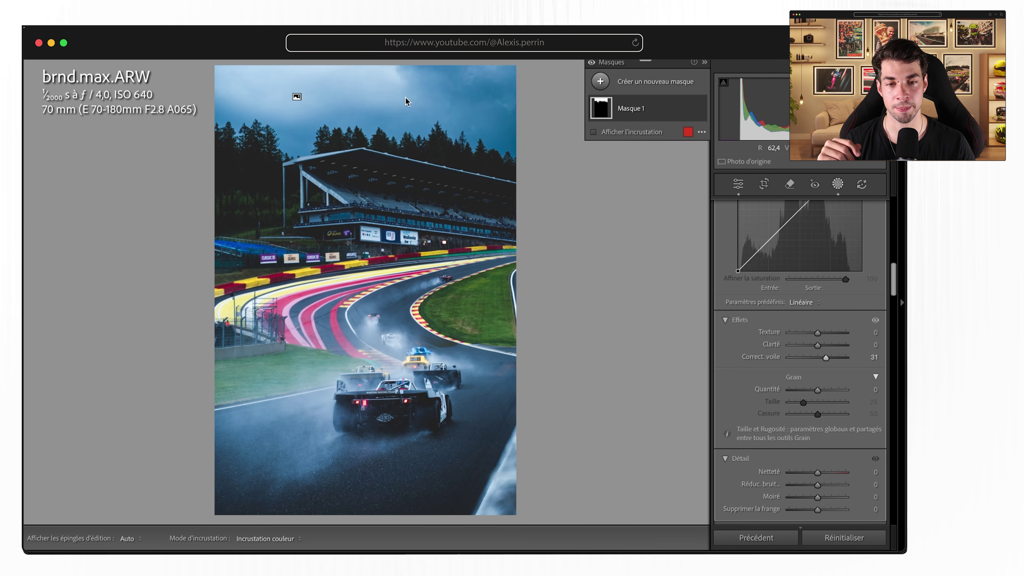
{"action": "mouse_move", "coordinate": [825, 355]}
{"action": "left_mouse_down"}
{"action": "mouse_move", "coordinate": [847, 354]}
{"action": "mouse_move", "coordinate": [835, 362]}
{"action": "left_mouse_up"}
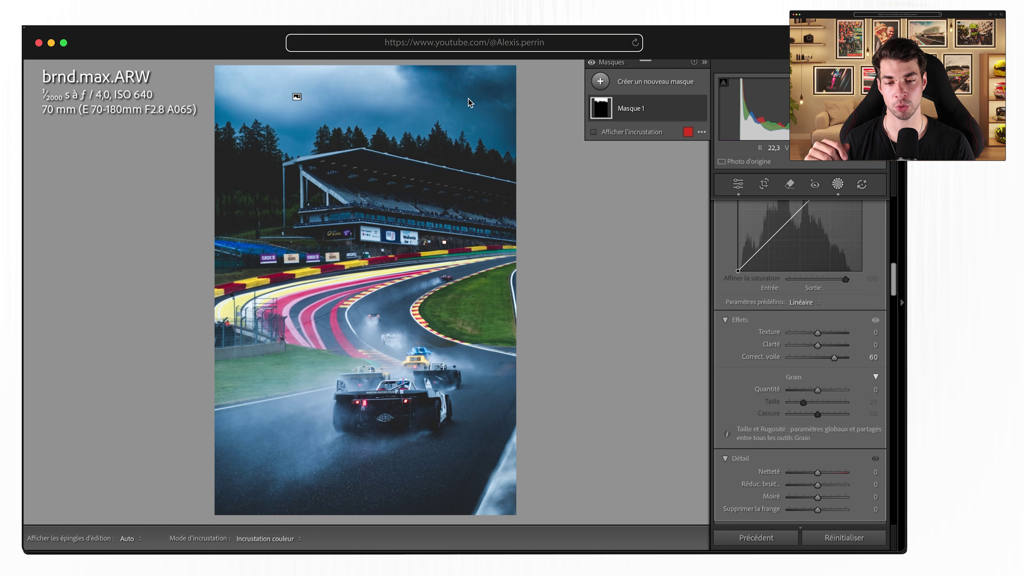
{"action": "left_click", "coordinate": [838, 185]}
Step: Set the shadows to +23, whites to +38 and blacks to -24, and lower the tone curve's black point to 0/29
{"action": "scroll", "coordinate": [832, 281], "scroll_direction": "up", "scroll_amount": 10}
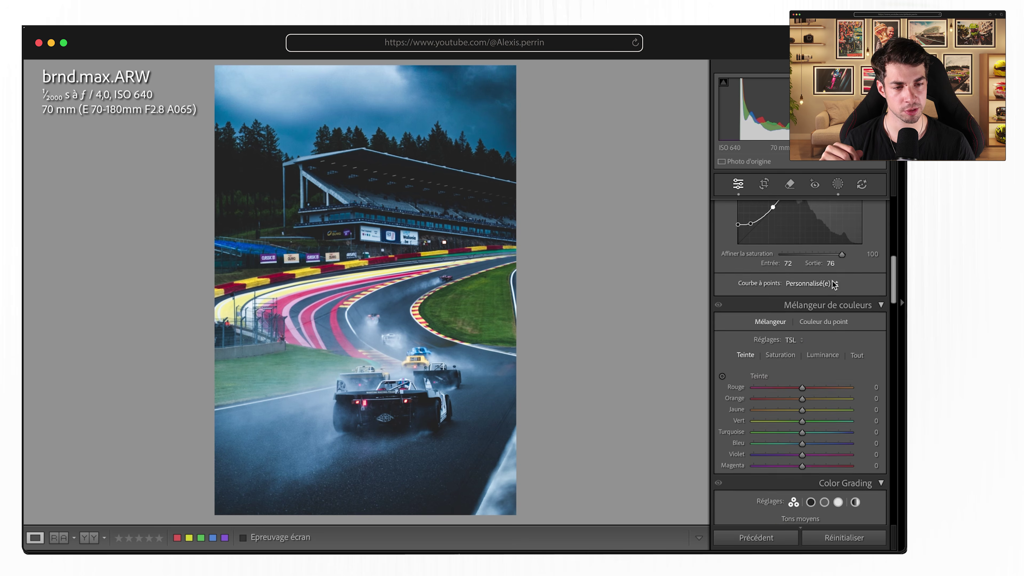
{"action": "scroll", "coordinate": [832, 281], "scroll_direction": "up", "scroll_amount": 10}
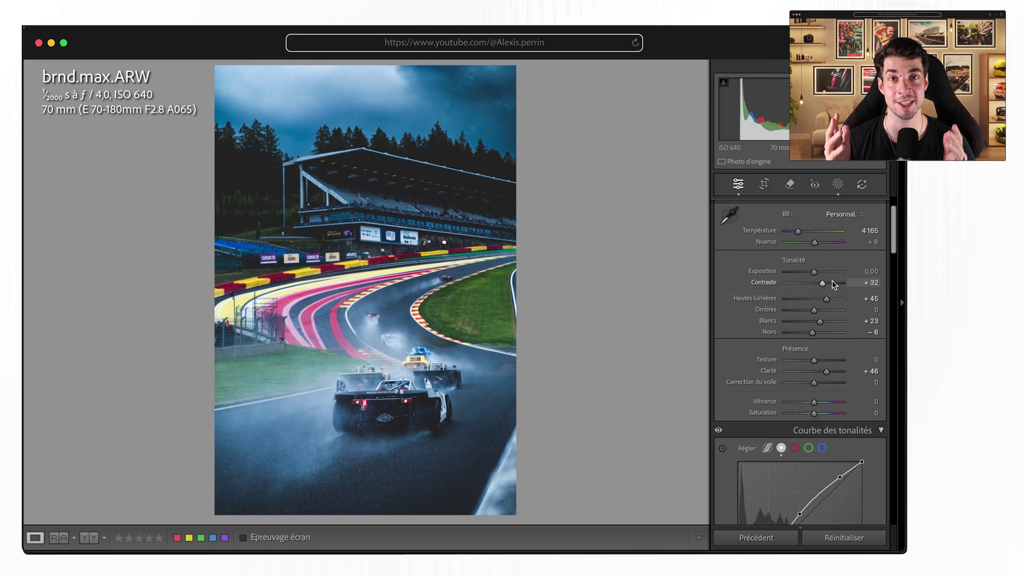
{"action": "left_click_drag", "start_coordinate": [814, 310], "coordinate": [809, 332]}
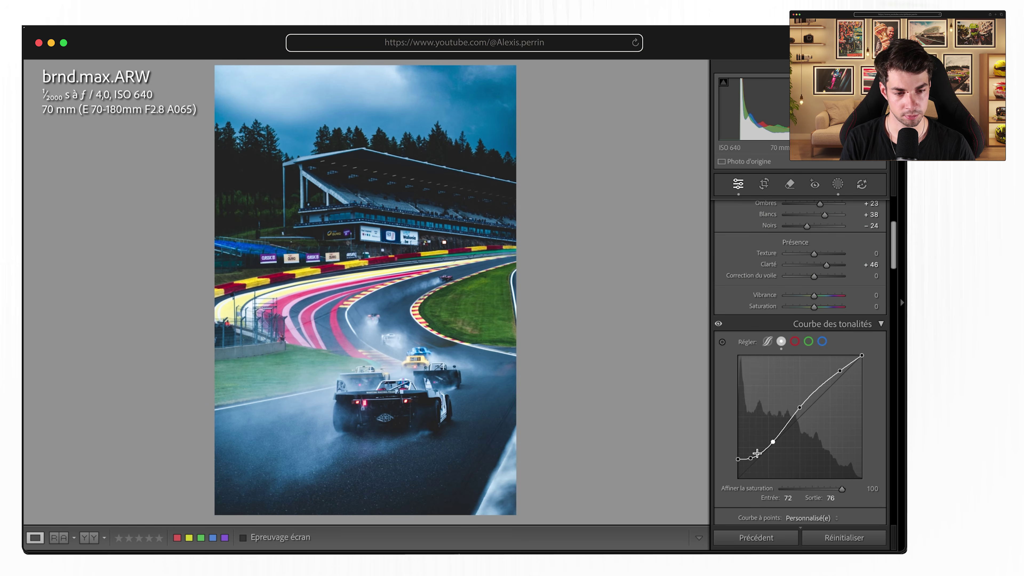
{"action": "left_click_drag", "start_coordinate": [751, 458], "coordinate": [738, 462]}
Step: Set the blacks to -28 and the highlights to -29 in the basic adjustments
{"action": "scroll", "coordinate": [803, 363], "scroll_direction": "up", "scroll_amount": 5}
{"action": "left_click_drag", "start_coordinate": [808, 328], "coordinate": [807, 327]}
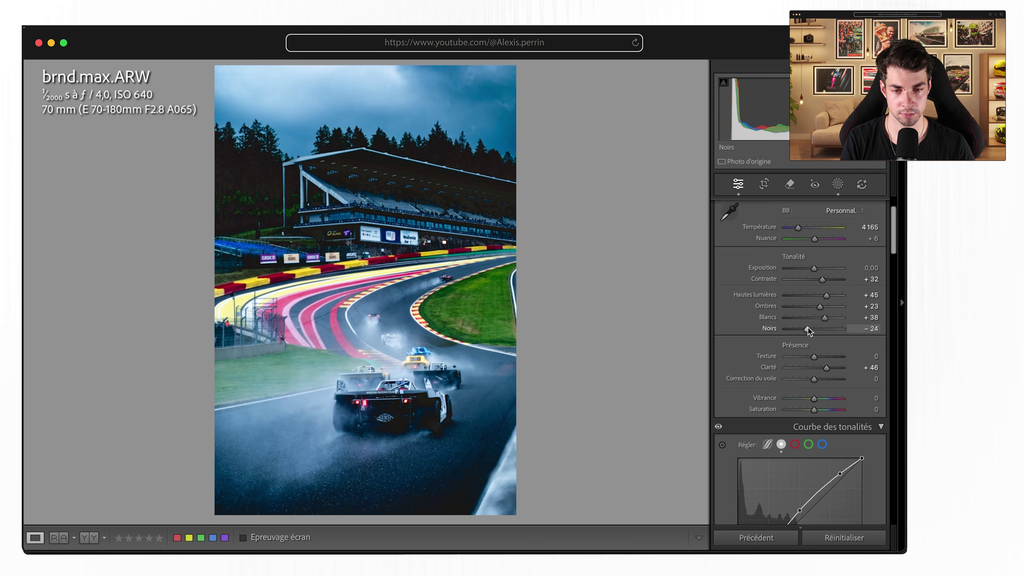
{"action": "left_click", "coordinate": [478, 248]}
{"action": "scroll", "coordinate": [803, 323], "scroll_direction": "down", "scroll_amount": 6}
{"action": "left_click", "coordinate": [685, 376]}
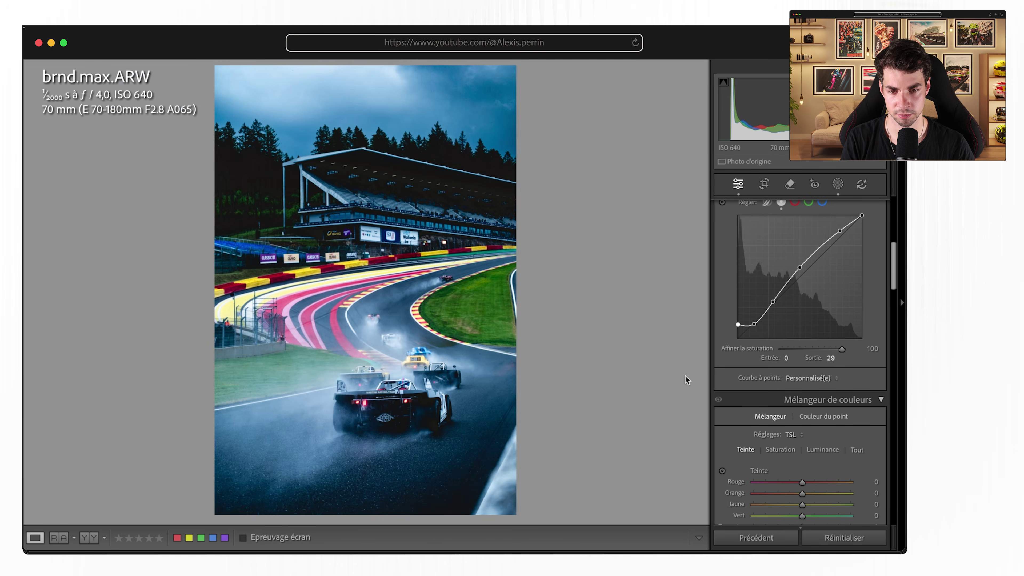
{"action": "scroll", "coordinate": [742, 347], "scroll_direction": "up", "scroll_amount": 6}
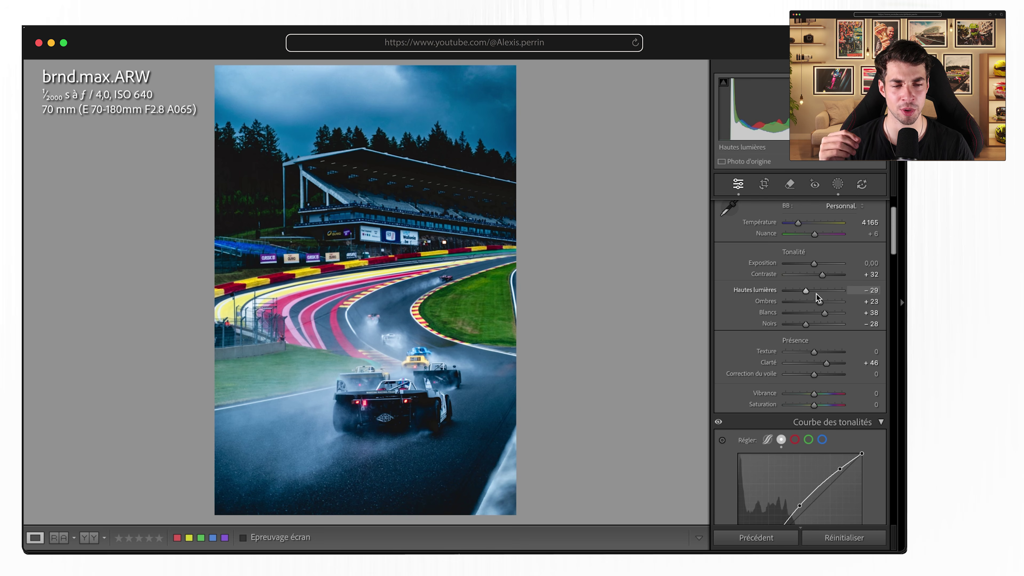
Step: Try raising the tone curve's black point to 0/43, inspect the dark grandstand roof and trees up close, and undo the change
{"action": "scroll", "coordinate": [793, 316], "scroll_direction": "down", "scroll_amount": 5}
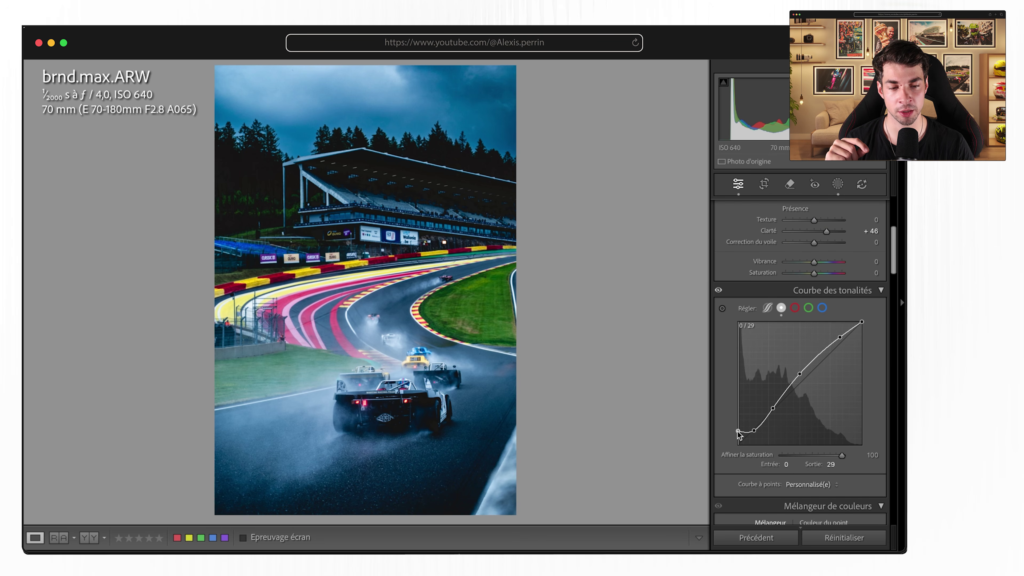
{"action": "left_click_drag", "start_coordinate": [737, 431], "coordinate": [737, 425]}
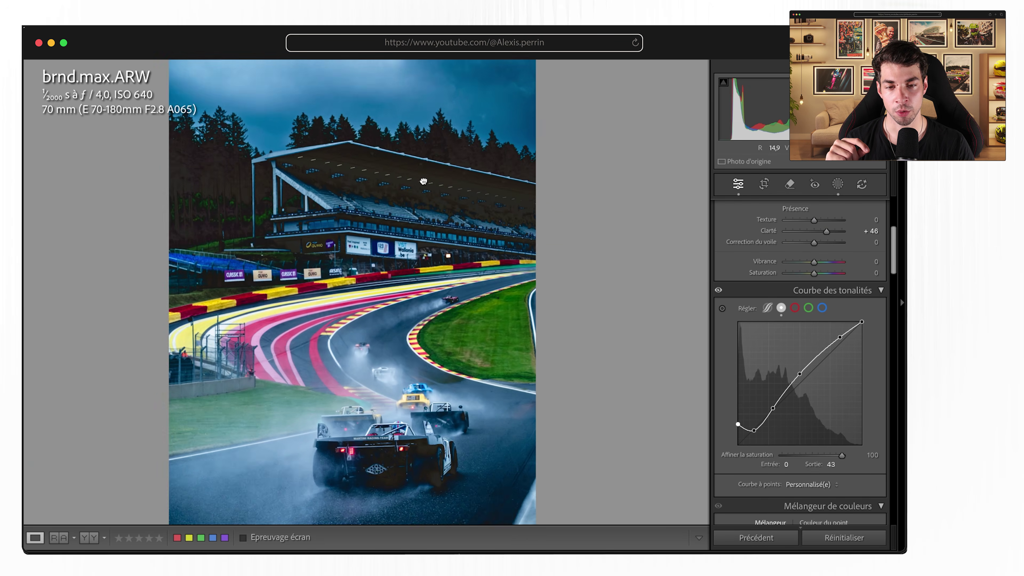
{"action": "left_click", "coordinate": [463, 197]}
{"action": "left_click_drag", "start_coordinate": [463, 216], "coordinate": [458, 252]}
{"action": "left_click_drag", "start_coordinate": [484, 167], "coordinate": [480, 212]}
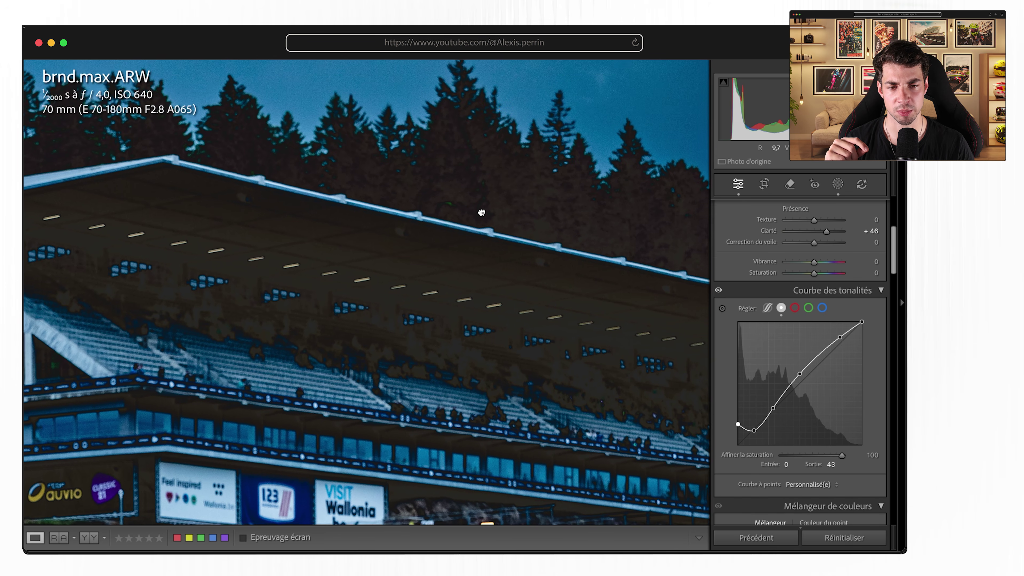
{"action": "left_click", "coordinate": [481, 214]}
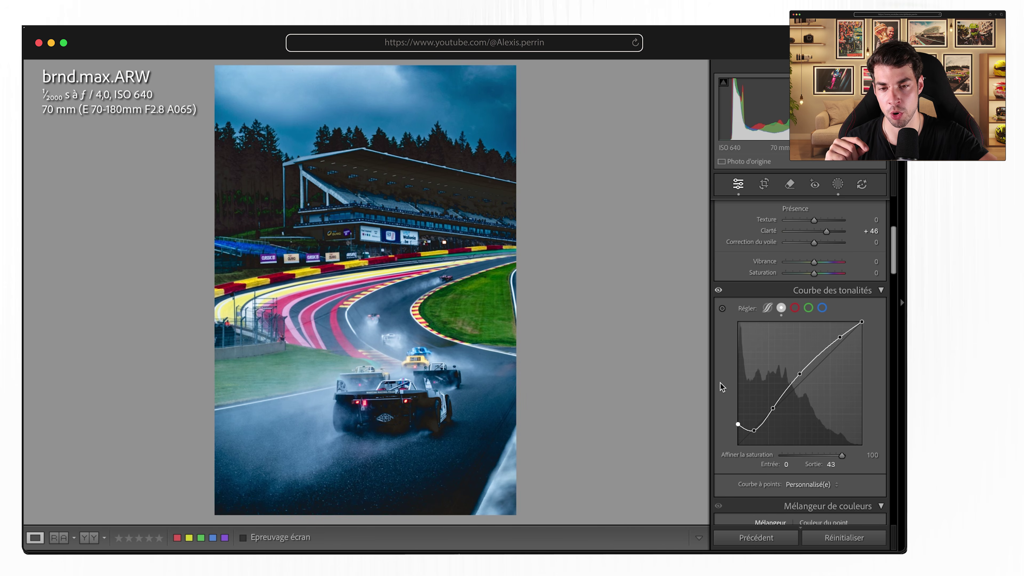
{"action": "key", "text": "super+z"}
Step: Examine the flame-spitting motorcycle in denalmedia2.cr3 up close and within the whole frame
{"action": "left_click_drag", "start_coordinate": [420, 205], "coordinate": [461, 302]}
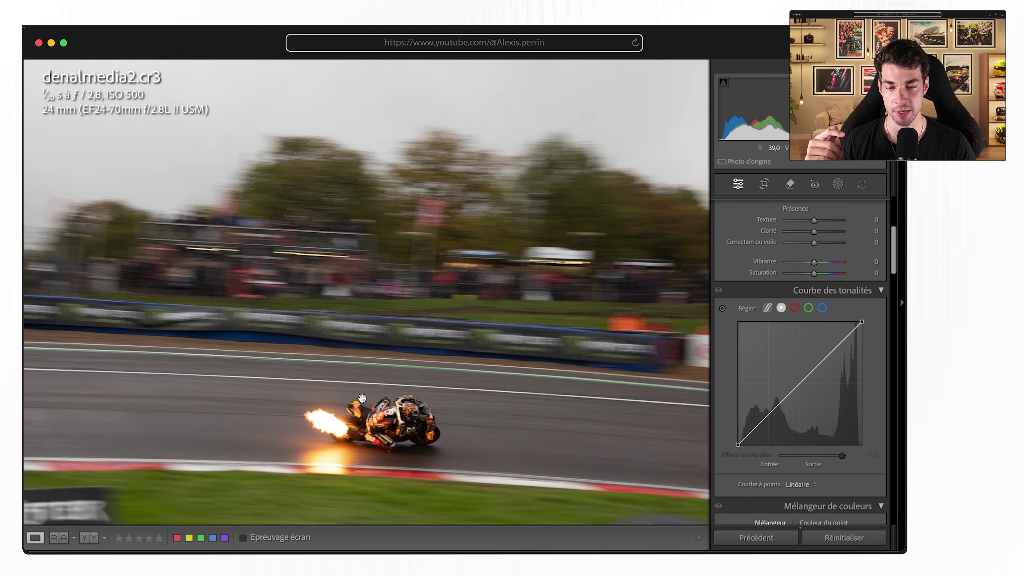
{"action": "mouse_move", "coordinate": [364, 398]}
{"action": "left_mouse_down"}
{"action": "mouse_move", "coordinate": [371, 406]}
{"action": "mouse_move", "coordinate": [373, 389]}
{"action": "left_mouse_up"}
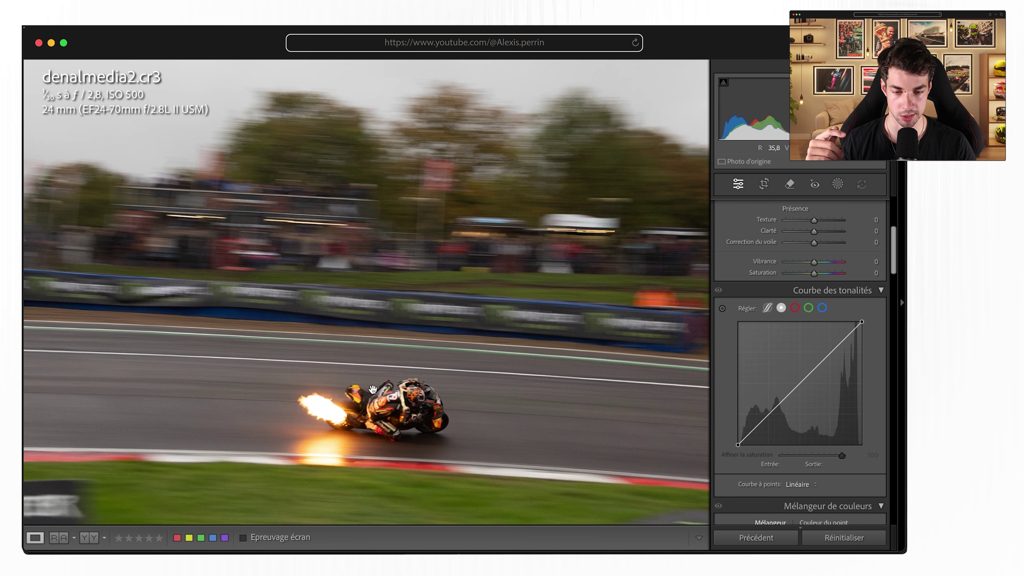
{"action": "left_click_drag", "start_coordinate": [374, 390], "coordinate": [430, 306]}
{"action": "key", "text": "super+equal"}
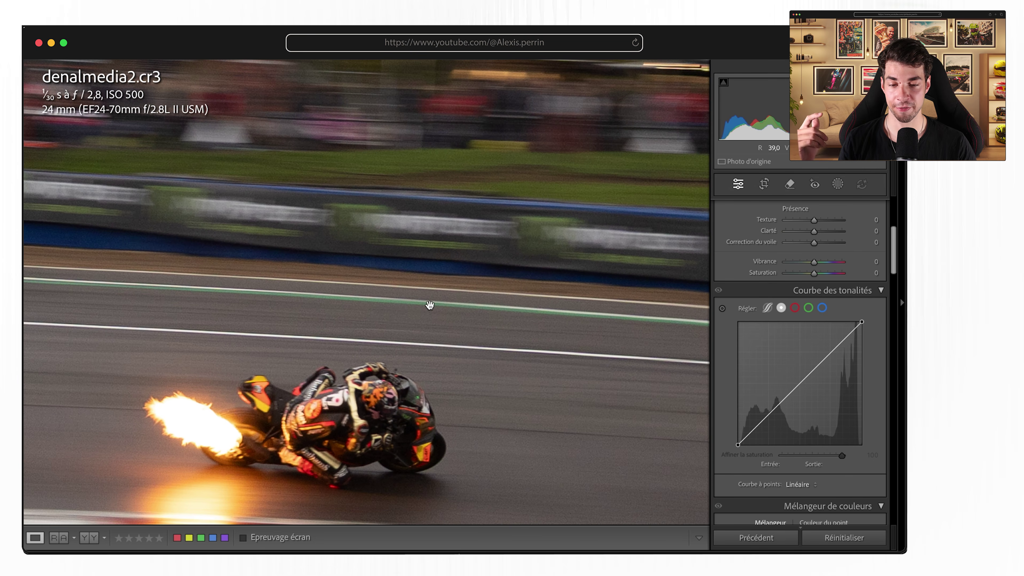
{"action": "left_click", "coordinate": [430, 306]}
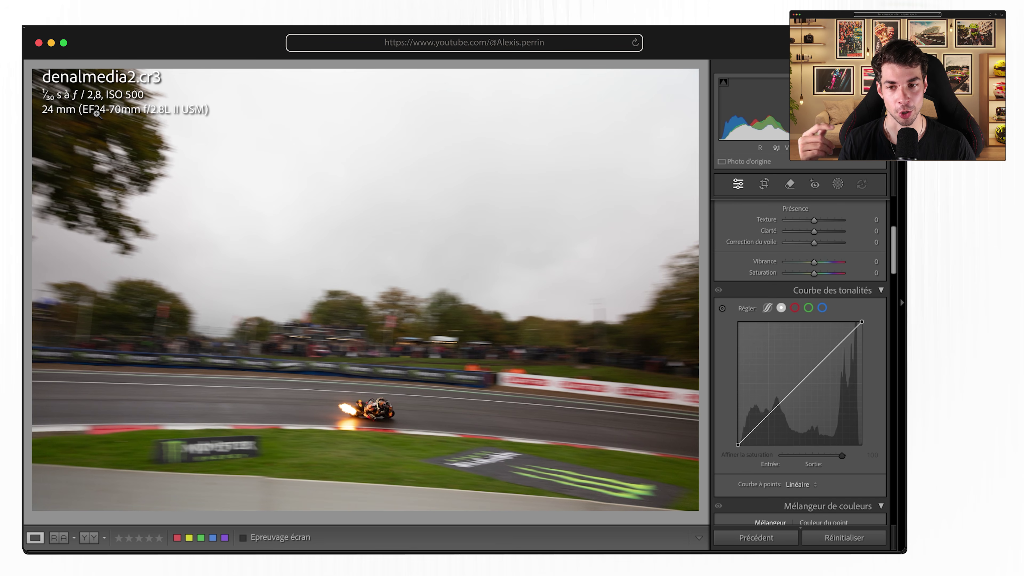
{"action": "scroll", "coordinate": [807, 315], "scroll_direction": "up", "scroll_amount": 5}
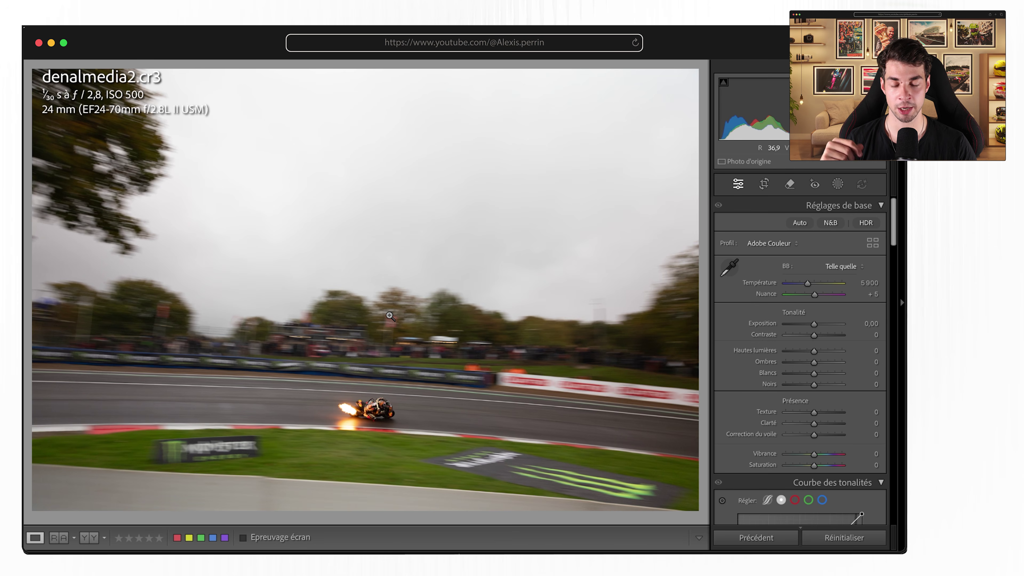
{"action": "left_click", "coordinate": [353, 409]}
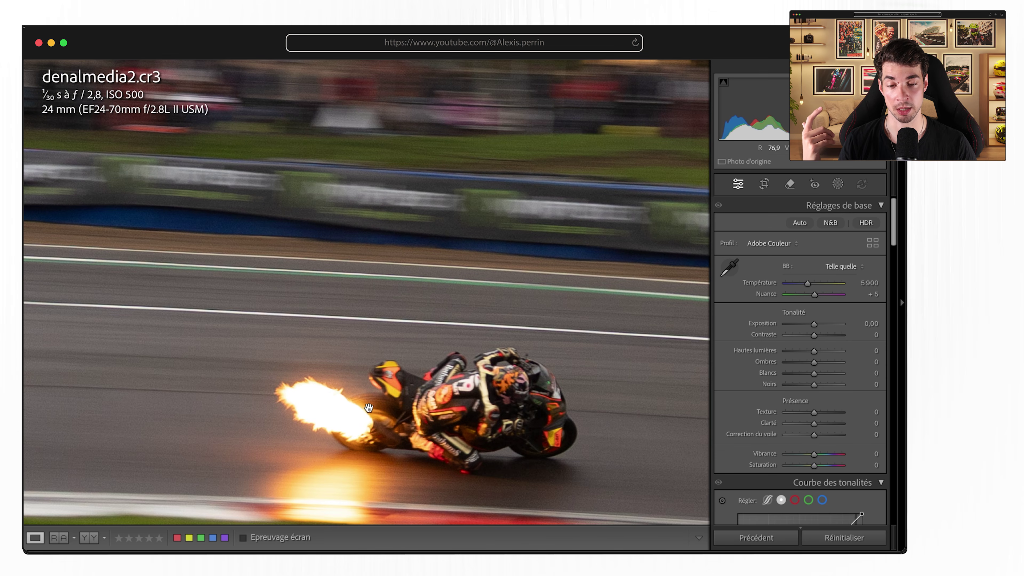
{"action": "left_click", "coordinate": [369, 409]}
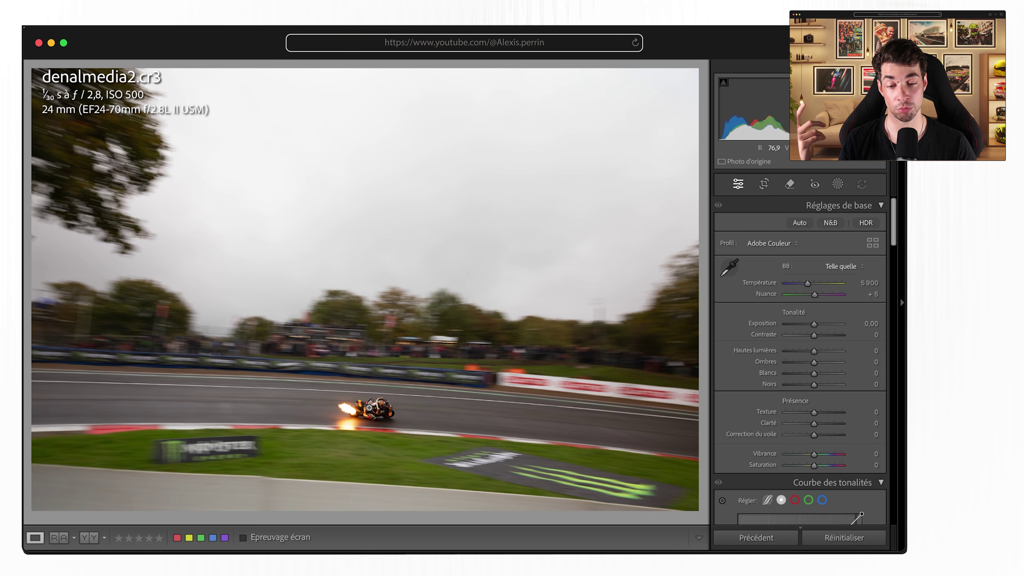
Step: Straighten the motorcycle photo to an angle of -3.46 and tighten the crop at the original aspect to remove the foreground strip below the grass
{"action": "left_click", "coordinate": [764, 185]}
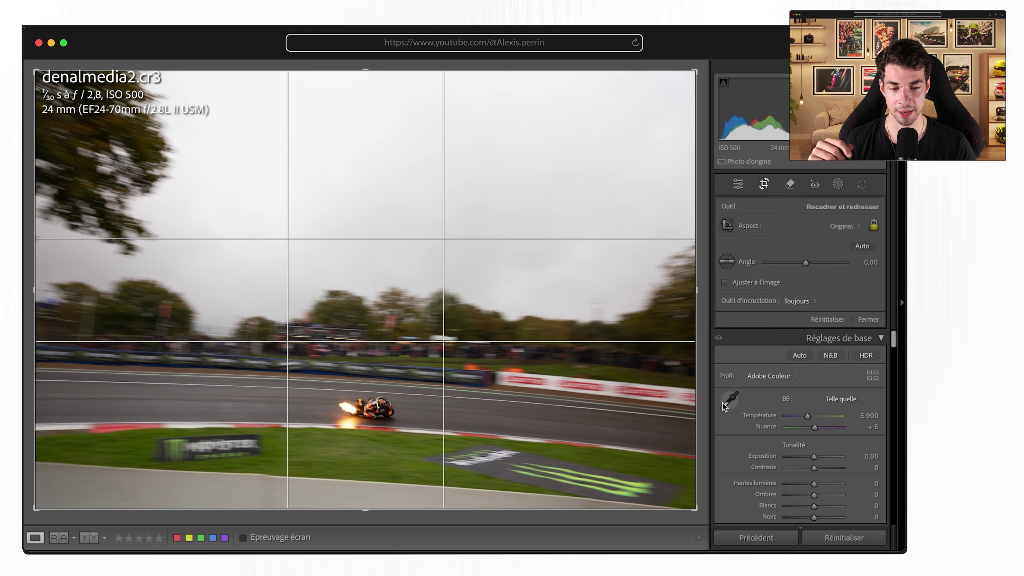
{"action": "mouse_move", "coordinate": [696, 508]}
{"action": "left_mouse_down"}
{"action": "mouse_move", "coordinate": [705, 521]}
{"action": "mouse_move", "coordinate": [708, 498]}
{"action": "left_mouse_up"}
{"action": "left_click_drag", "start_coordinate": [385, 495], "coordinate": [385, 491]}
{"action": "left_click_drag", "start_coordinate": [667, 501], "coordinate": [666, 494]}
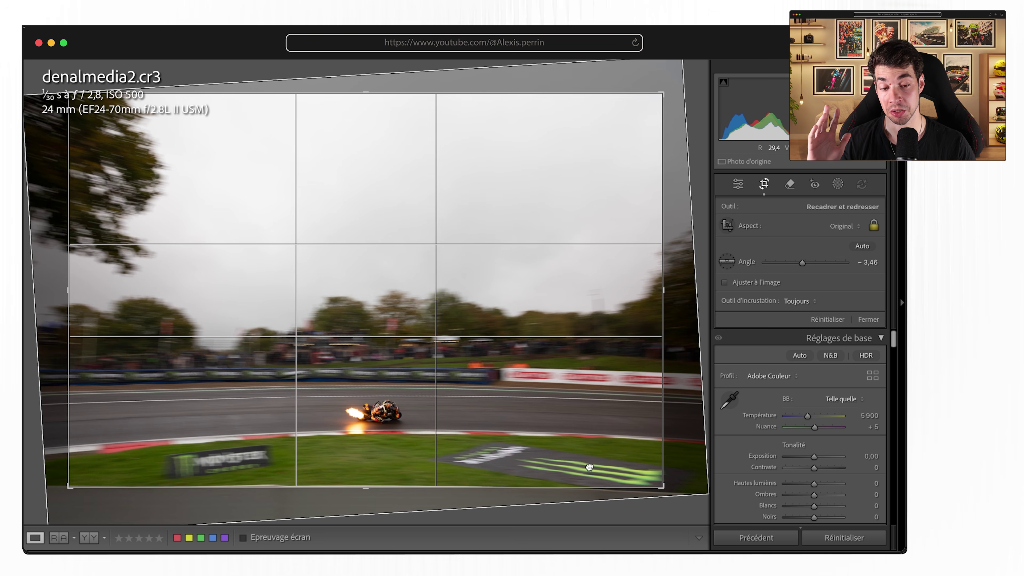
{"action": "left_click_drag", "start_coordinate": [590, 467], "coordinate": [584, 467]}
{"action": "left_click_drag", "start_coordinate": [379, 491], "coordinate": [380, 490]}
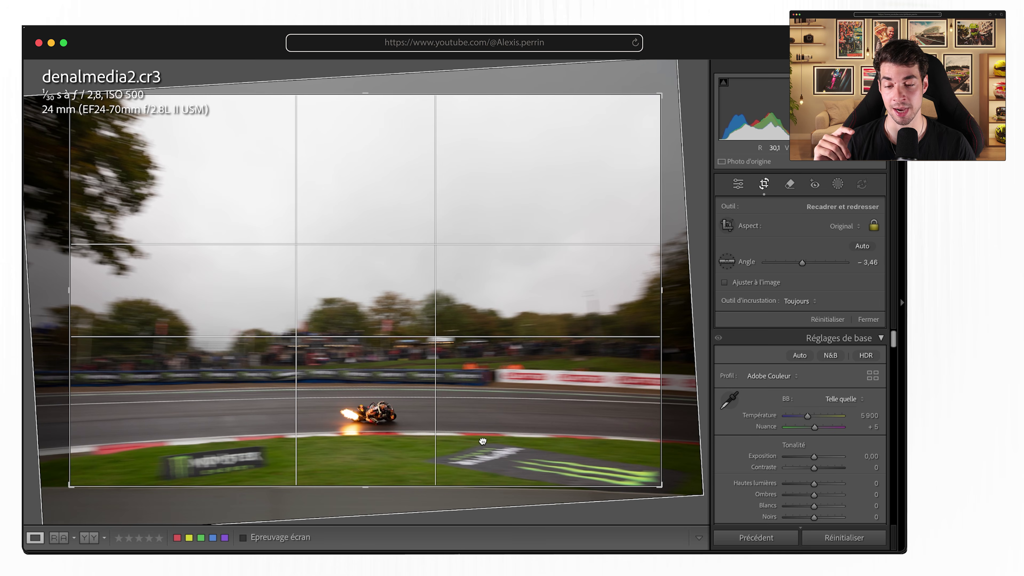
{"action": "left_click_drag", "start_coordinate": [483, 443], "coordinate": [480, 444]}
{"action": "key", "text": "Return"}
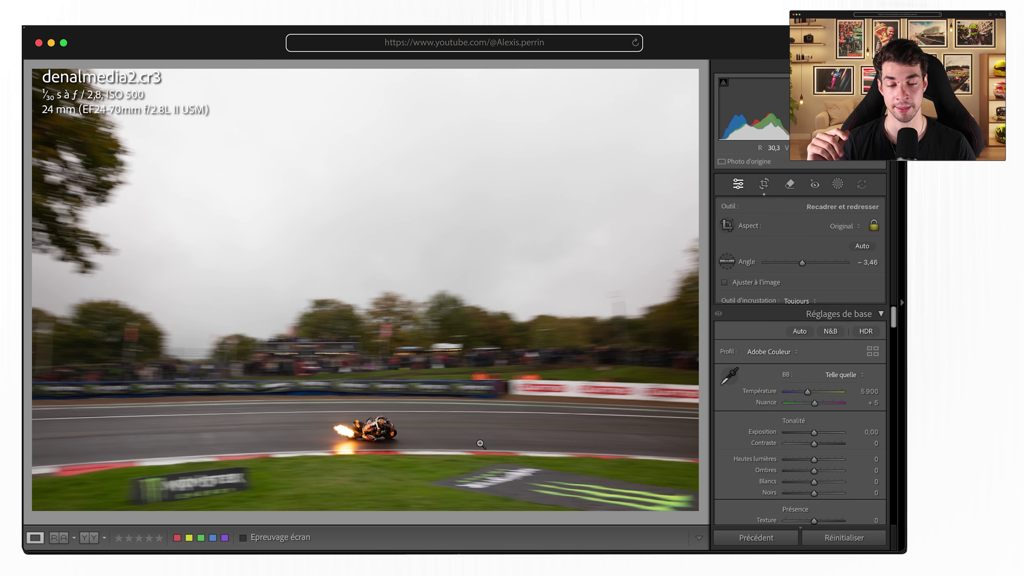
Step: Check the straightened crop of the motorcycle photo against the rotated frame, testing its lower edge
{"action": "left_click", "coordinate": [766, 183]}
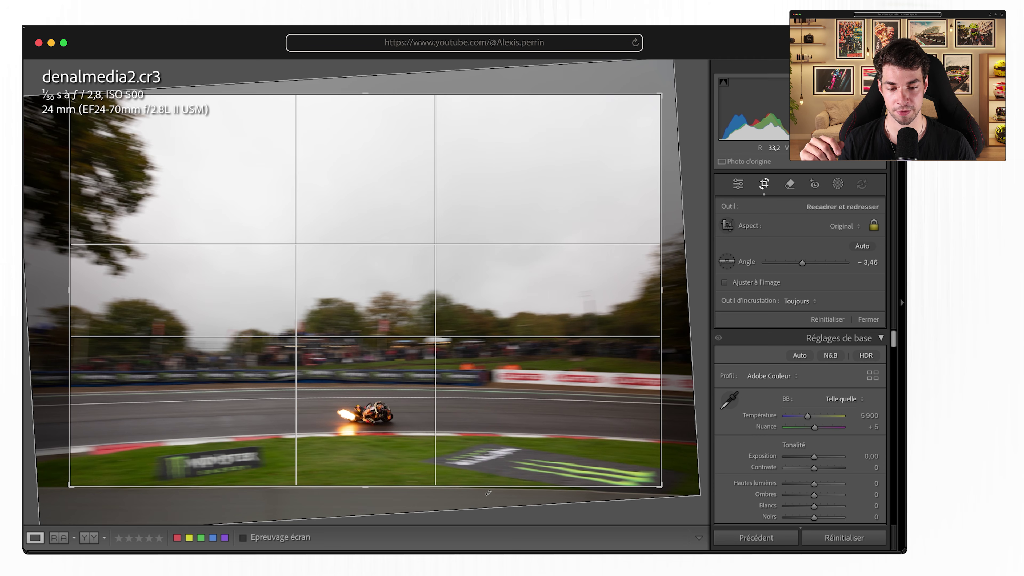
{"action": "left_click_drag", "start_coordinate": [645, 488], "coordinate": [678, 498]}
{"action": "key", "text": "Return"}
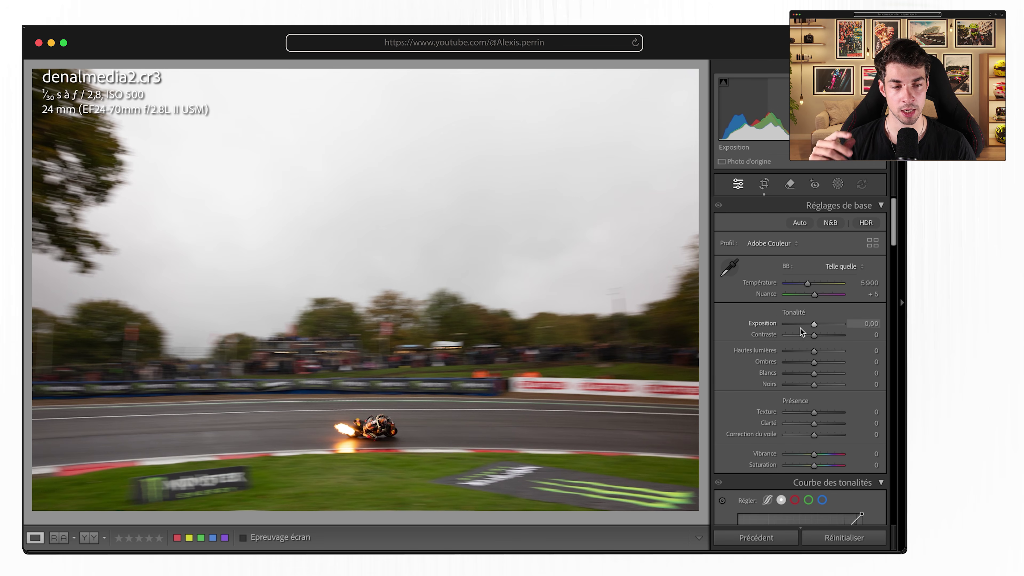
Step: Set the contrast to +3, the shadows to -44 and the whites to +16 in the basic adjustments
{"action": "left_click_drag", "start_coordinate": [812, 333], "coordinate": [803, 361]}
{"action": "double_click", "coordinate": [799, 351]}
{"action": "left_click", "coordinate": [808, 363]}
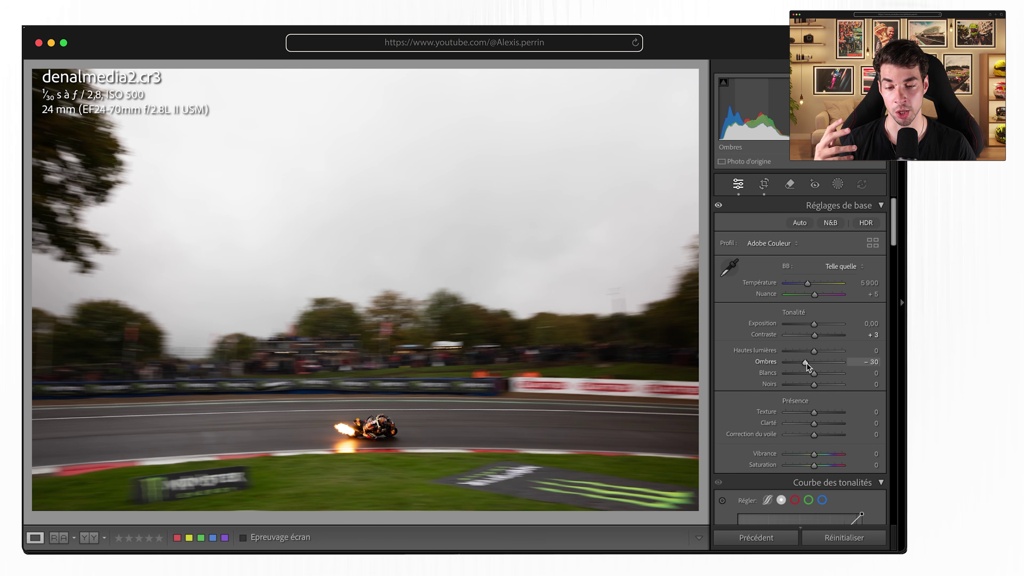
{"action": "left_click_drag", "start_coordinate": [803, 362], "coordinate": [818, 374]}
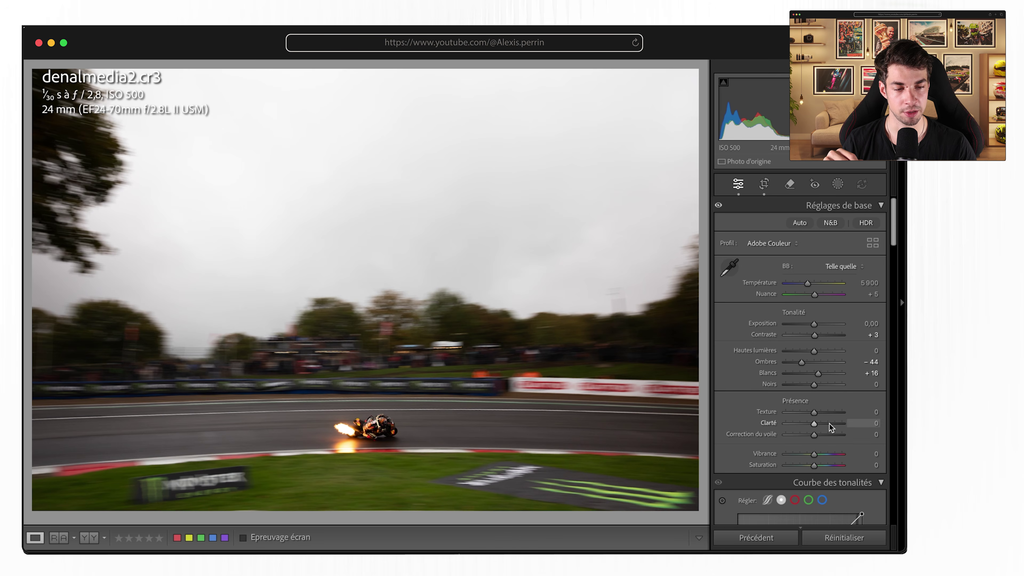
Step: Set the blacks to -12 and the clarity to +32 for the whole motorcycle photo
{"action": "left_click_drag", "start_coordinate": [815, 385], "coordinate": [810, 385]}
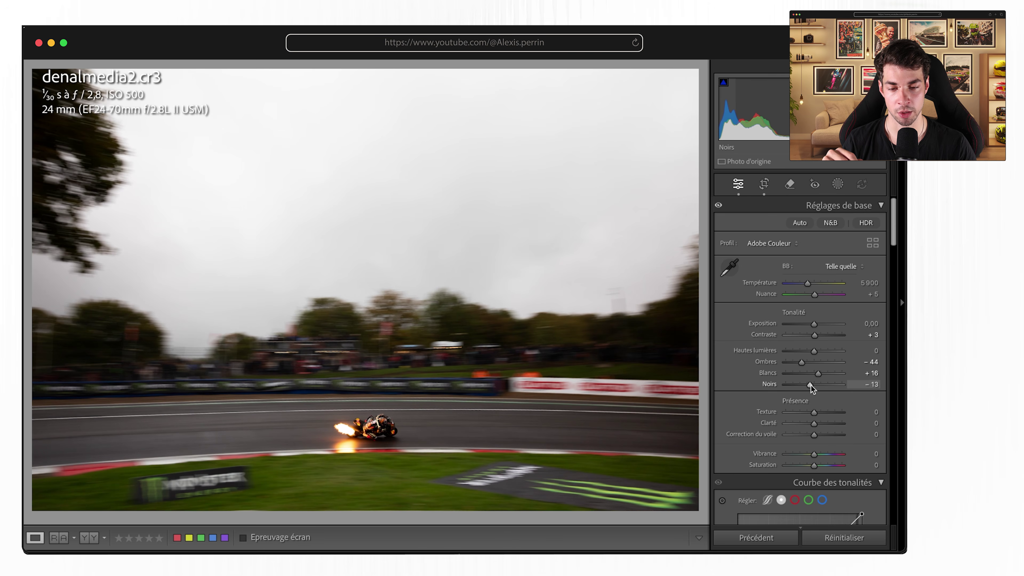
{"action": "left_click_drag", "start_coordinate": [816, 422], "coordinate": [826, 423]}
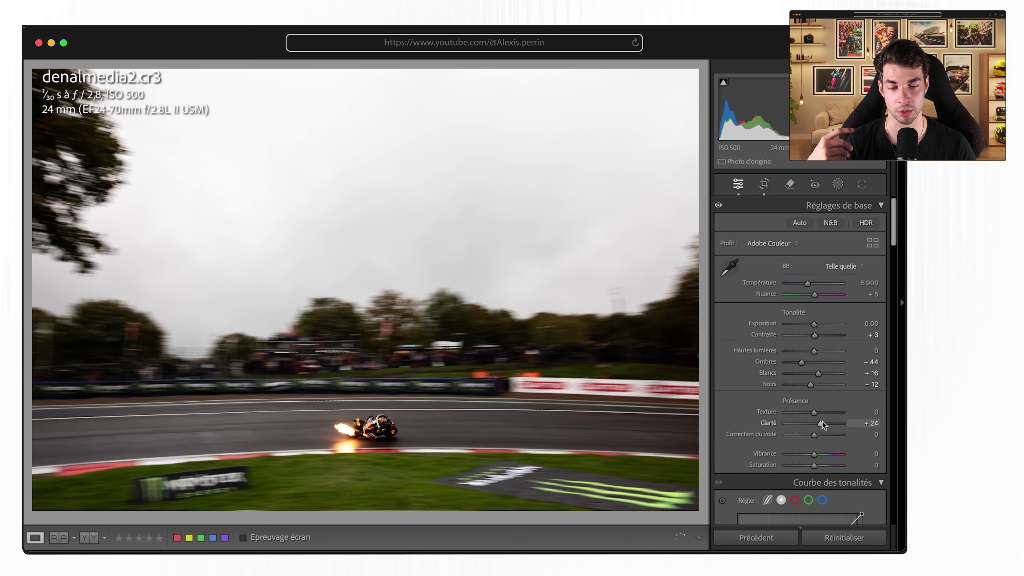
{"action": "left_click_drag", "start_coordinate": [822, 422], "coordinate": [825, 422]}
Step: Shape the tone curve with a shadow anchor at 39/37 and a raised highlight point at 214/226
{"action": "scroll", "coordinate": [826, 430], "scroll_direction": "down", "scroll_amount": 5}
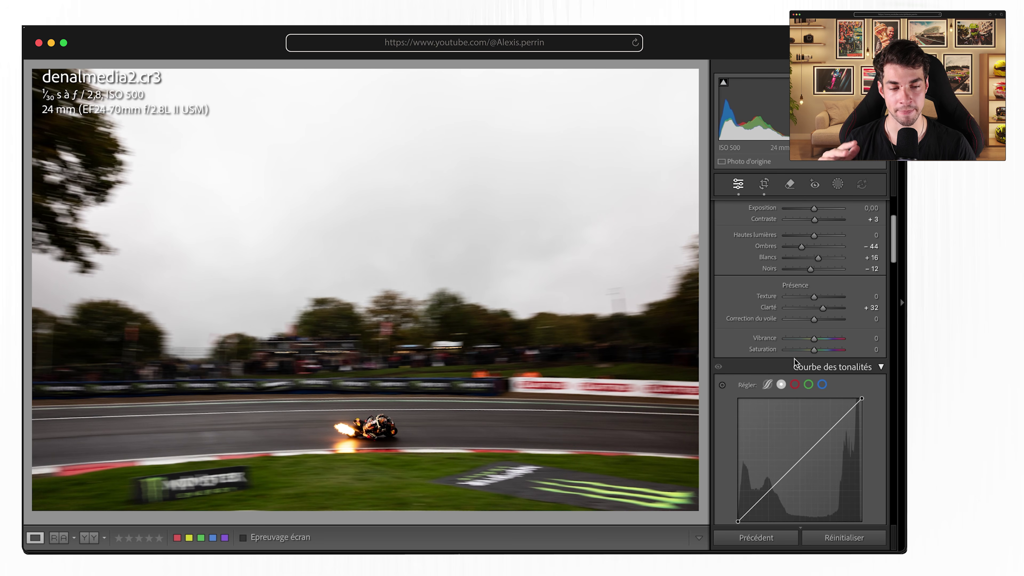
{"action": "scroll", "coordinate": [794, 358], "scroll_direction": "down", "scroll_amount": 3}
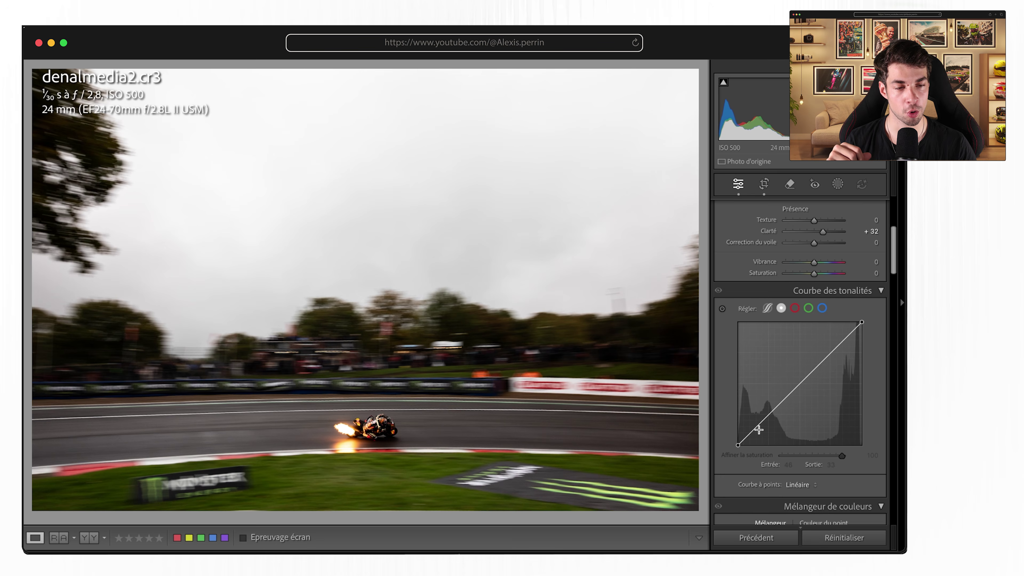
{"action": "scroll", "coordinate": [758, 430], "scroll_direction": "down", "scroll_amount": 2}
{"action": "left_click", "coordinate": [757, 398]}
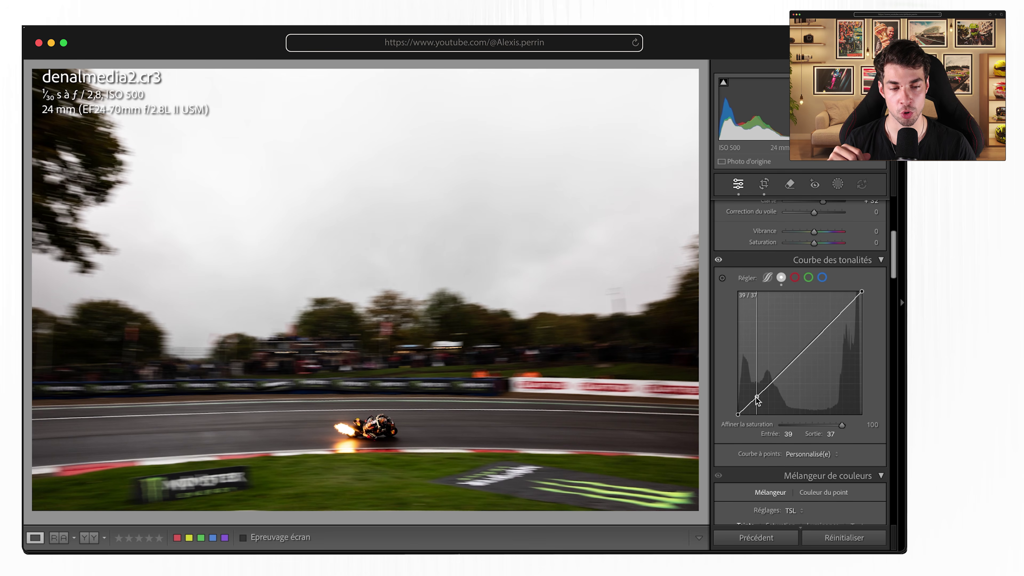
{"action": "left_click_drag", "start_coordinate": [842, 312], "coordinate": [843, 304]}
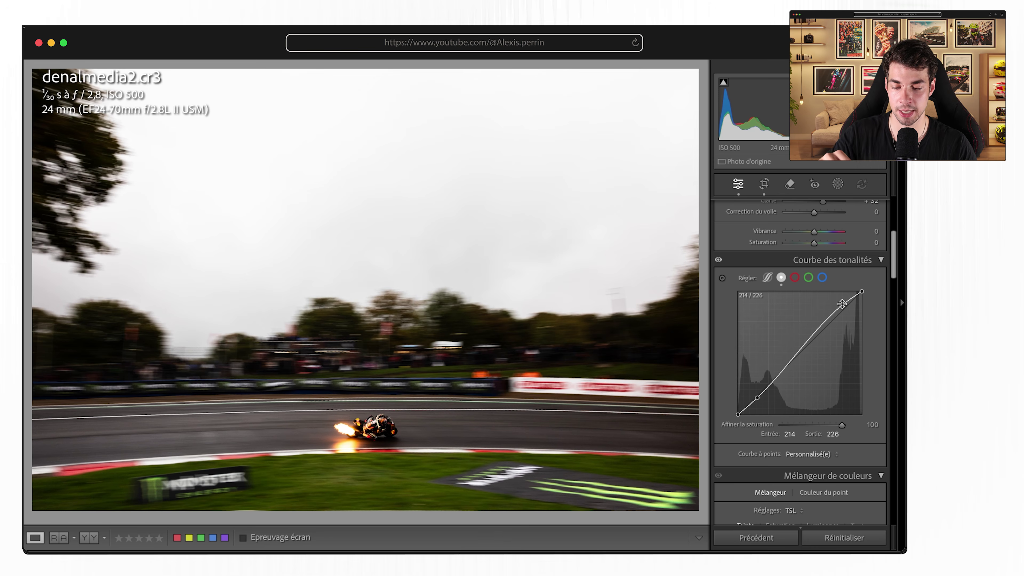
Step: Compare the edited motorcycle photo repeatedly with its unedited version to judge the added contrast
{"action": "key", "text": "backslash"}
{"action": "key", "text": "backslash"}
{"action": "key", "text": "backslash"}
{"action": "key", "text": "backslash"}
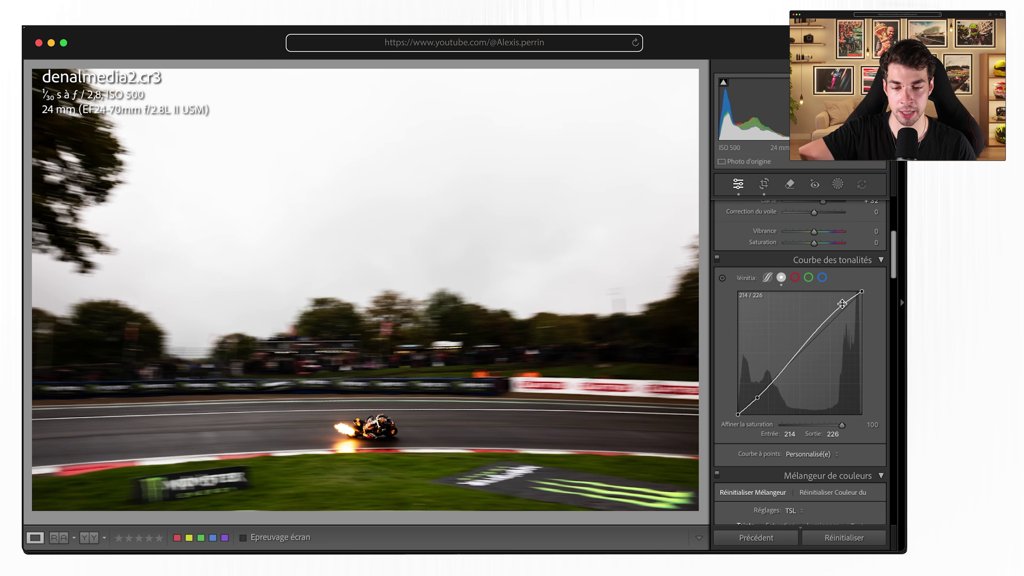
{"action": "key", "text": "backslash"}
{"action": "key", "text": "backslash"}
{"action": "key", "text": "backslash"}
{"action": "key", "text": "backslash"}
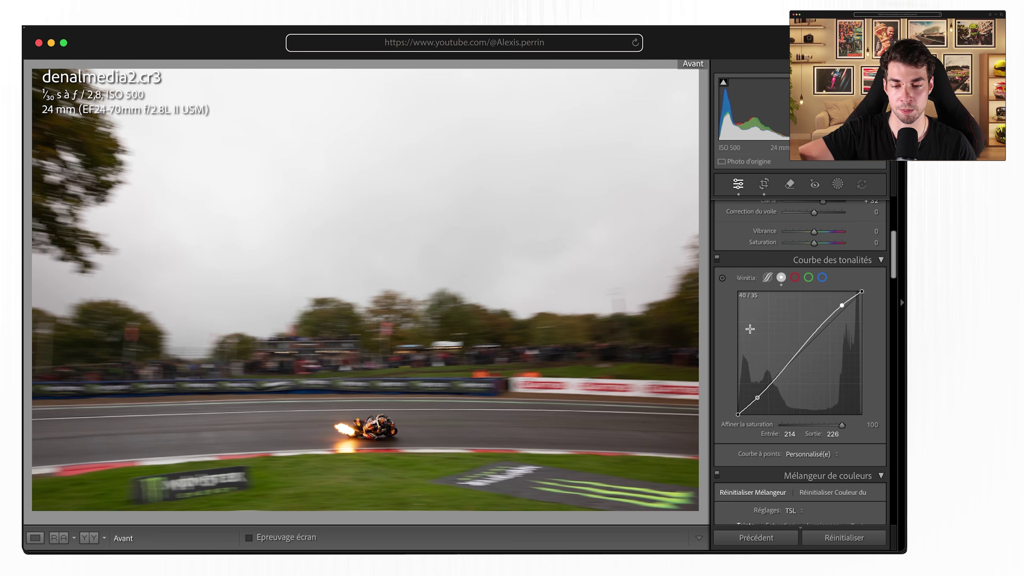
{"action": "key", "text": "backslash"}
{"action": "key", "text": "backslash"}
{"action": "key", "text": "backslash"}
{"action": "key", "text": "backslash"}
{"action": "key", "text": "backslash"}
{"action": "key", "text": "backslash"}
{"action": "key", "text": "backslash"}
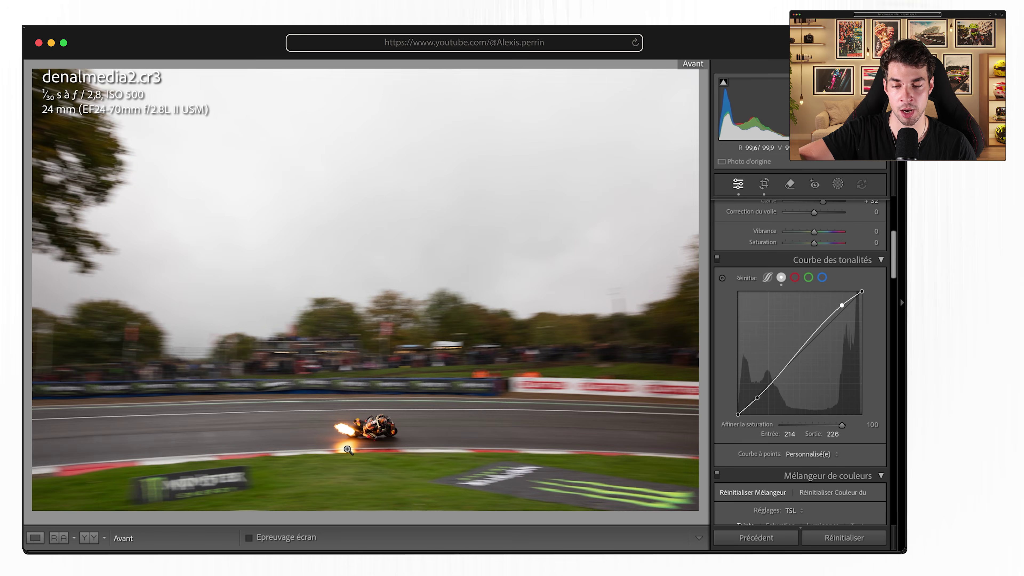
{"action": "key", "text": "backslash"}
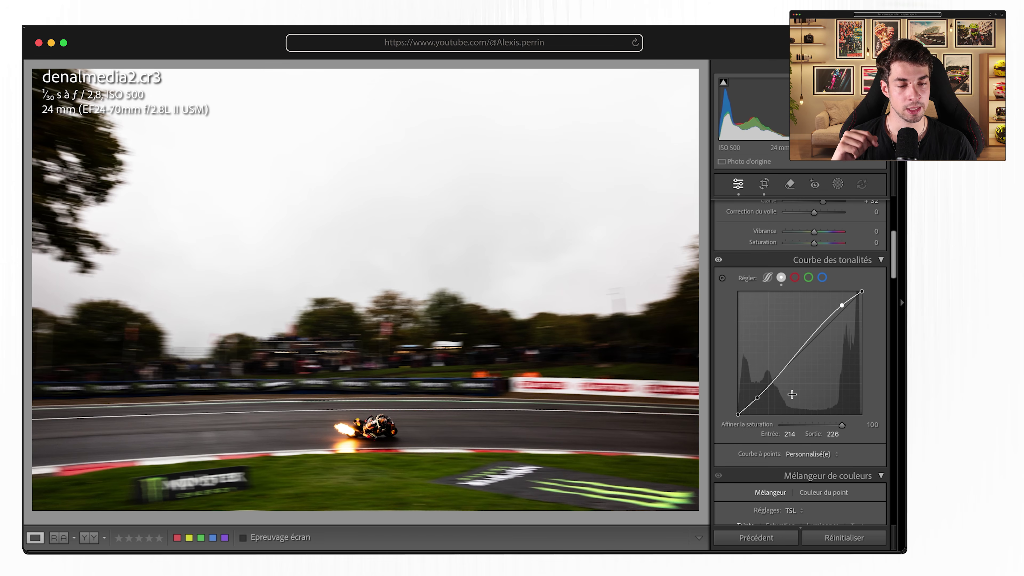
Step: Turn the lens profile correction off and on again to judge its effect on the photo
{"action": "scroll", "coordinate": [789, 393], "scroll_direction": "down", "scroll_amount": 8}
{"action": "scroll", "coordinate": [778, 429], "scroll_direction": "down", "scroll_amount": 20}
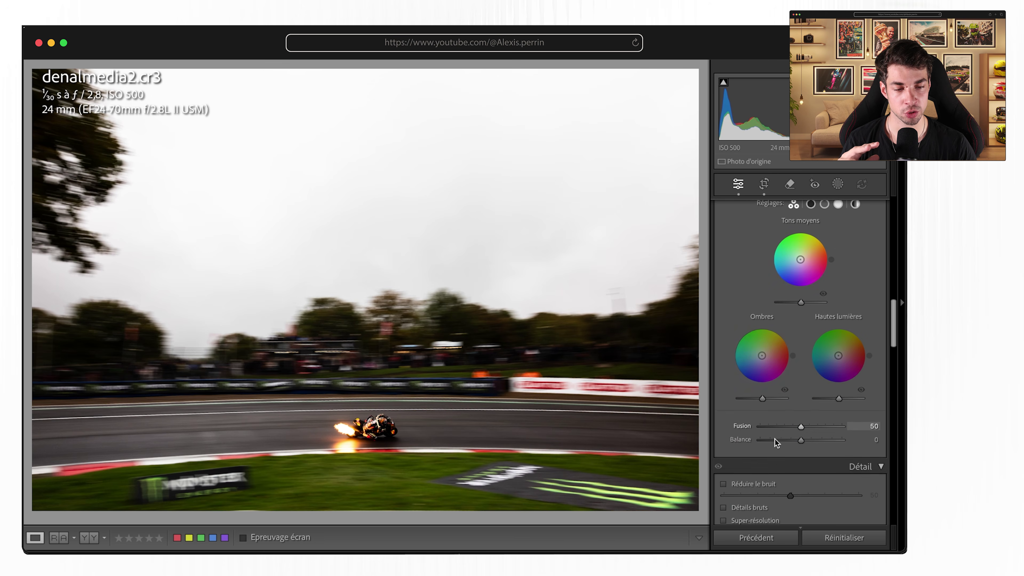
{"action": "scroll", "coordinate": [775, 438], "scroll_direction": "down", "scroll_amount": 3}
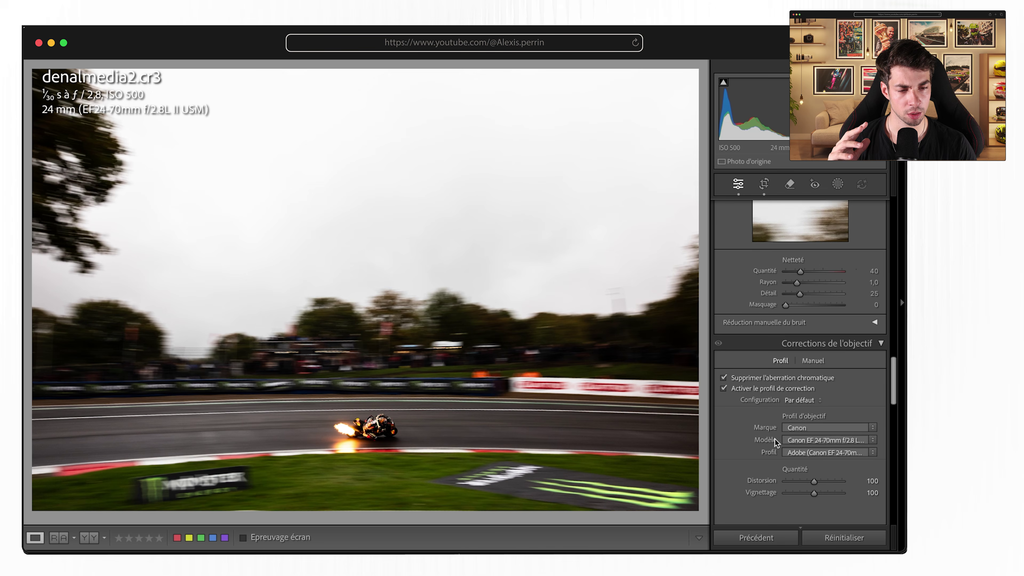
{"action": "left_click", "coordinate": [780, 386]}
{"action": "left_click", "coordinate": [780, 385]}
Step: Review the transform, post-crop vignette and grain settings without changing them, and return to the basic adjustments
{"action": "scroll", "coordinate": [780, 386], "scroll_direction": "down", "scroll_amount": 8}
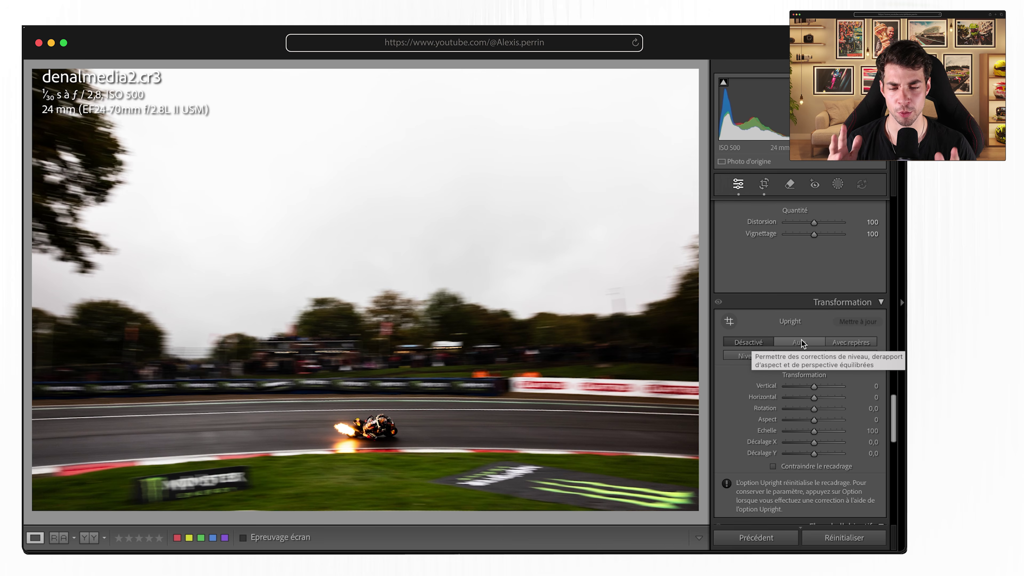
{"action": "scroll", "coordinate": [771, 355], "scroll_direction": "down", "scroll_amount": 2}
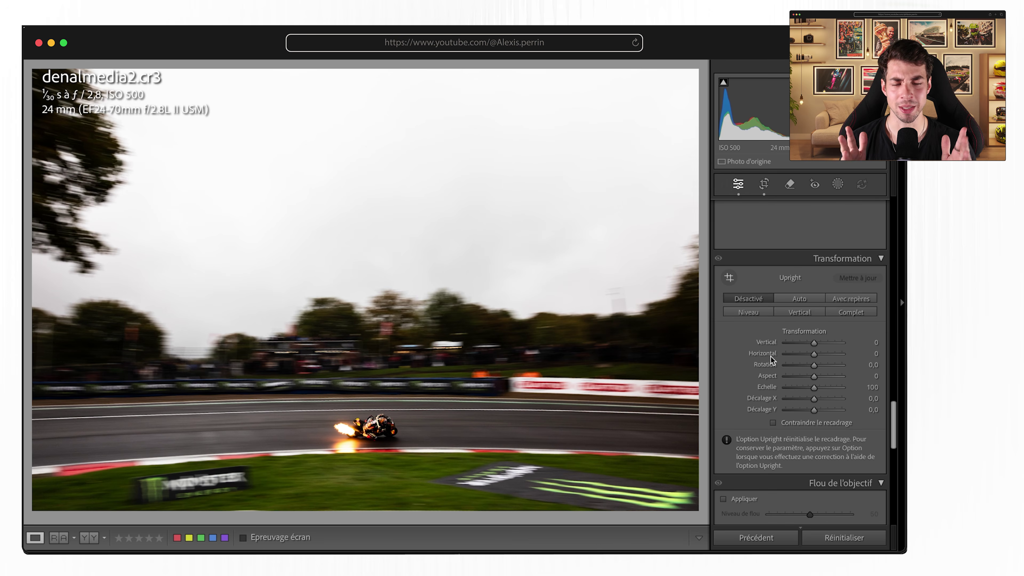
{"action": "scroll", "coordinate": [771, 356], "scroll_direction": "down", "scroll_amount": 20}
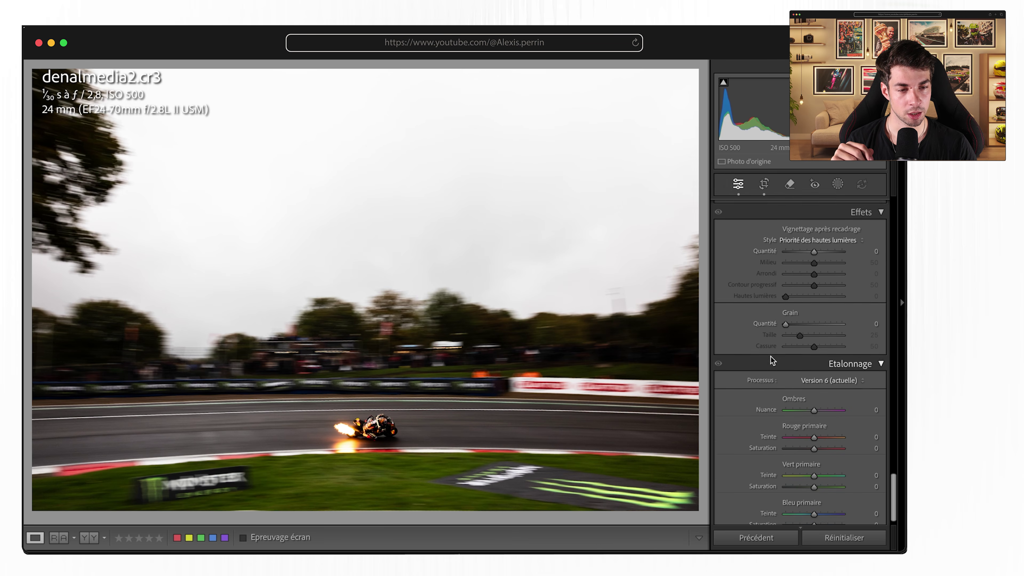
{"action": "scroll", "coordinate": [771, 356], "scroll_direction": "up", "scroll_amount": 2}
{"action": "left_click_drag", "start_coordinate": [815, 292], "coordinate": [814, 291]}
{"action": "scroll", "coordinate": [806, 365], "scroll_direction": "down", "scroll_amount": 1}
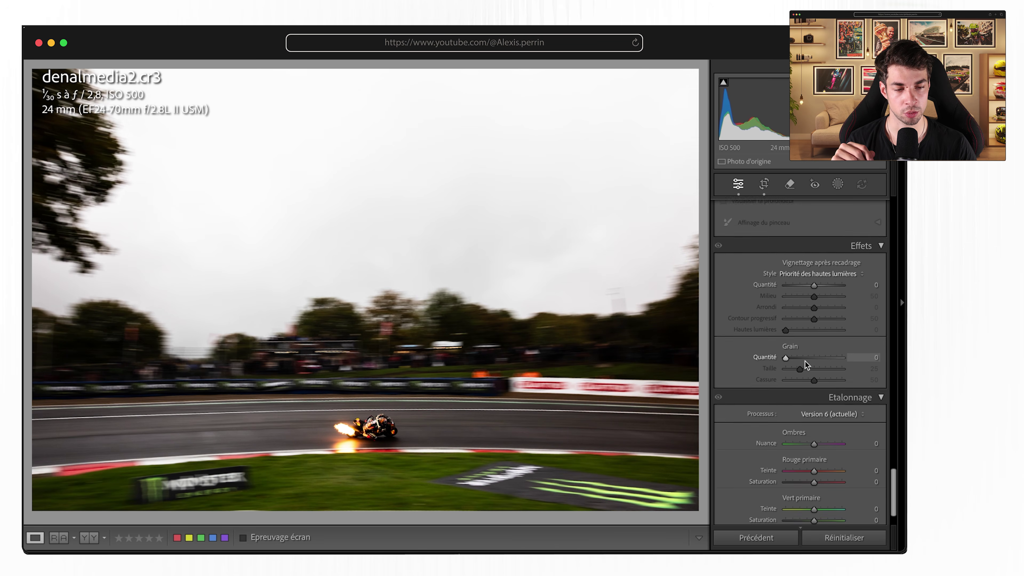
{"action": "scroll", "coordinate": [805, 365], "scroll_direction": "up", "scroll_amount": 6}
{"action": "scroll", "coordinate": [799, 418], "scroll_direction": "up", "scroll_amount": 8}
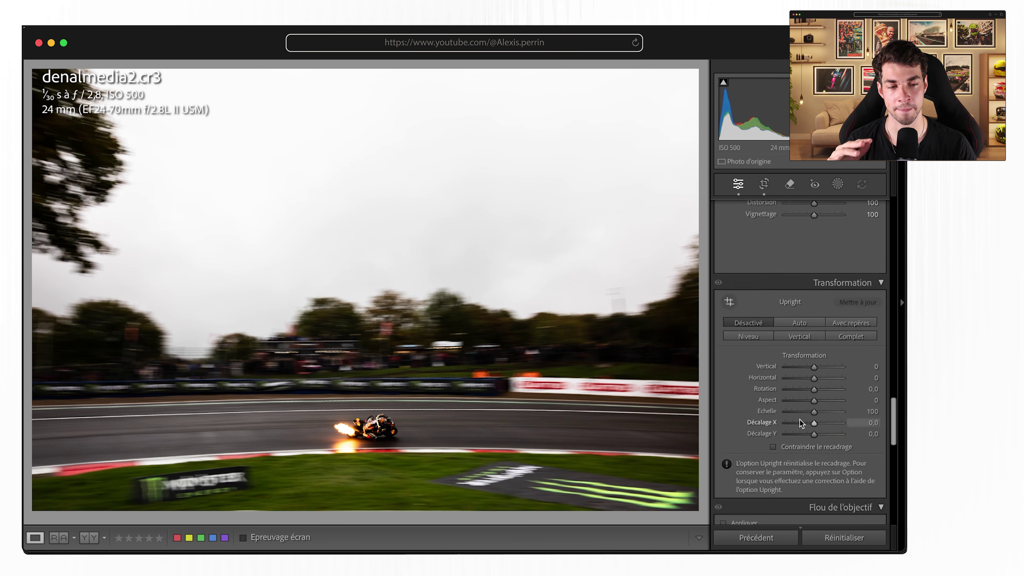
{"action": "scroll", "coordinate": [799, 419], "scroll_direction": "up", "scroll_amount": 15}
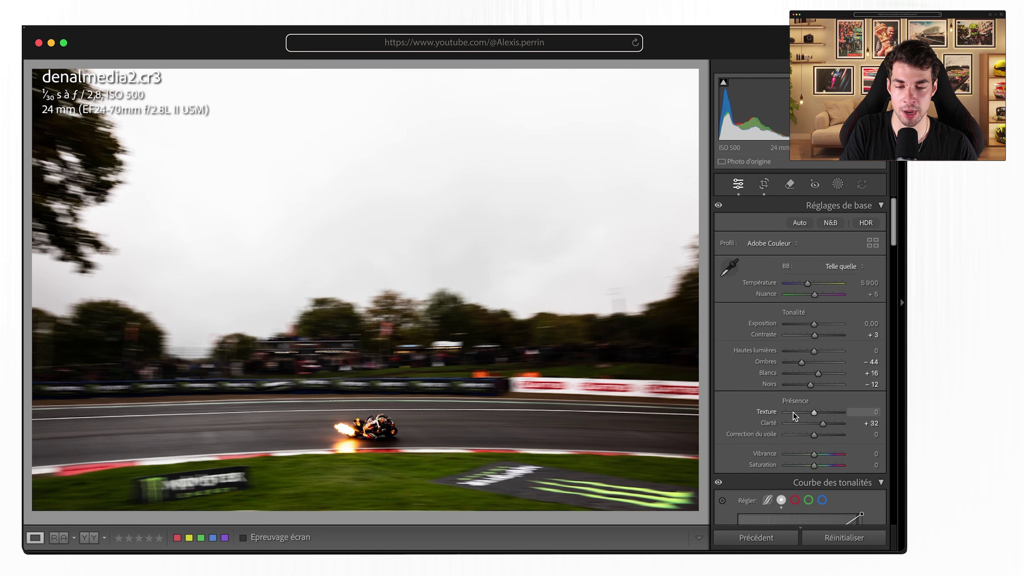
Step: Compare the photo before and after the global adjustments once more
{"action": "key", "text": "backslash"}
{"action": "key", "text": "backslash"}
{"action": "key", "text": "backslash"}
{"action": "key", "text": "backslash"}
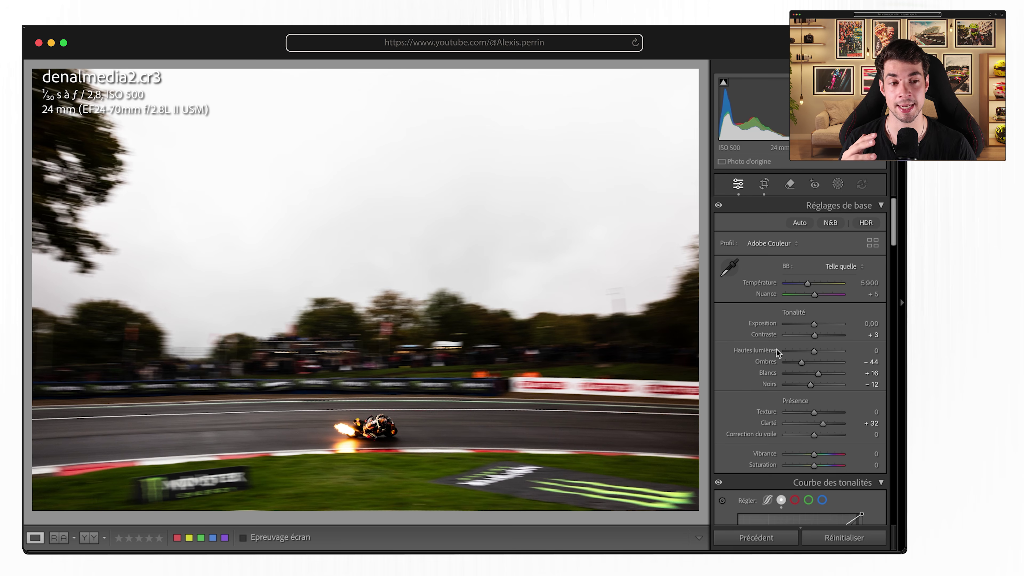
Step: Create an automatic sky mask and set its dehaze to 72 to bring out the clouds
{"action": "left_click", "coordinate": [838, 185]}
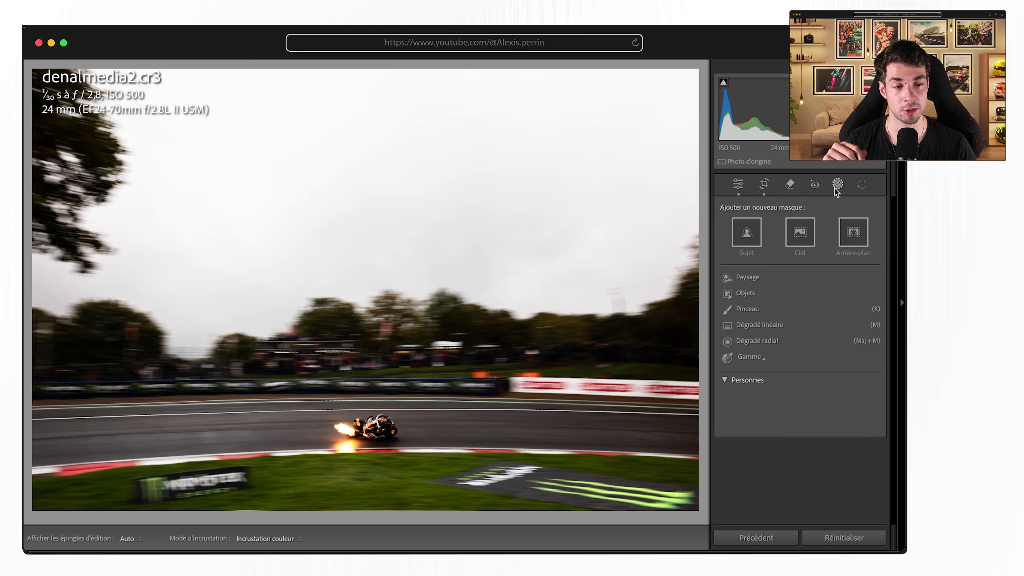
{"action": "left_click", "coordinate": [800, 231]}
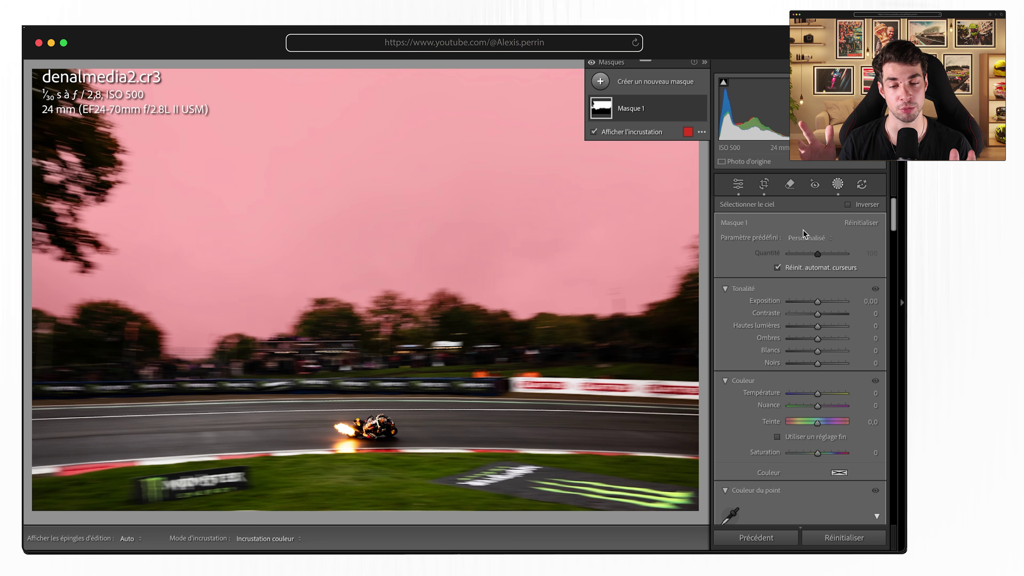
{"action": "scroll", "coordinate": [808, 386], "scroll_direction": "down", "scroll_amount": 5}
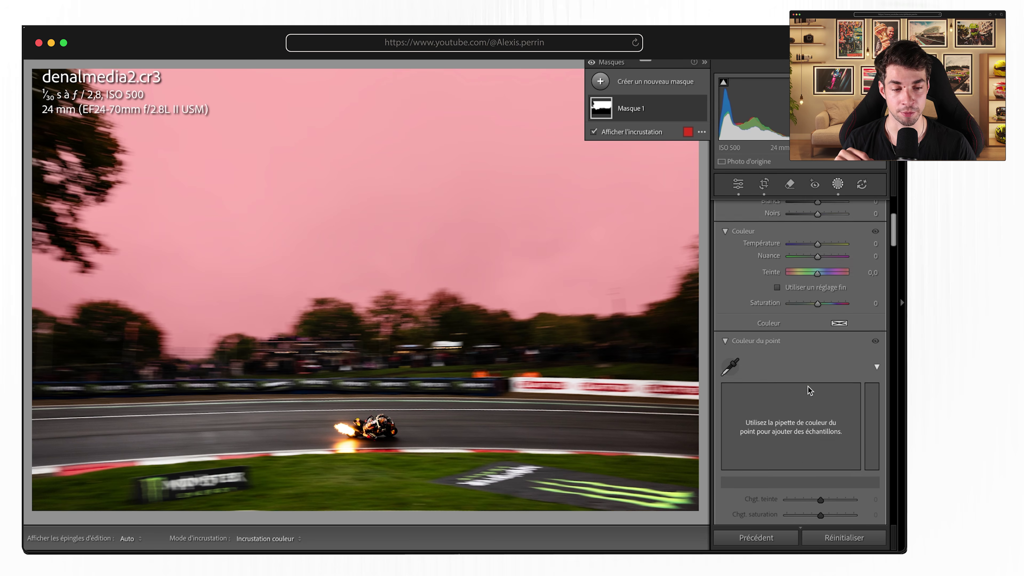
{"action": "scroll", "coordinate": [807, 386], "scroll_direction": "down", "scroll_amount": 8}
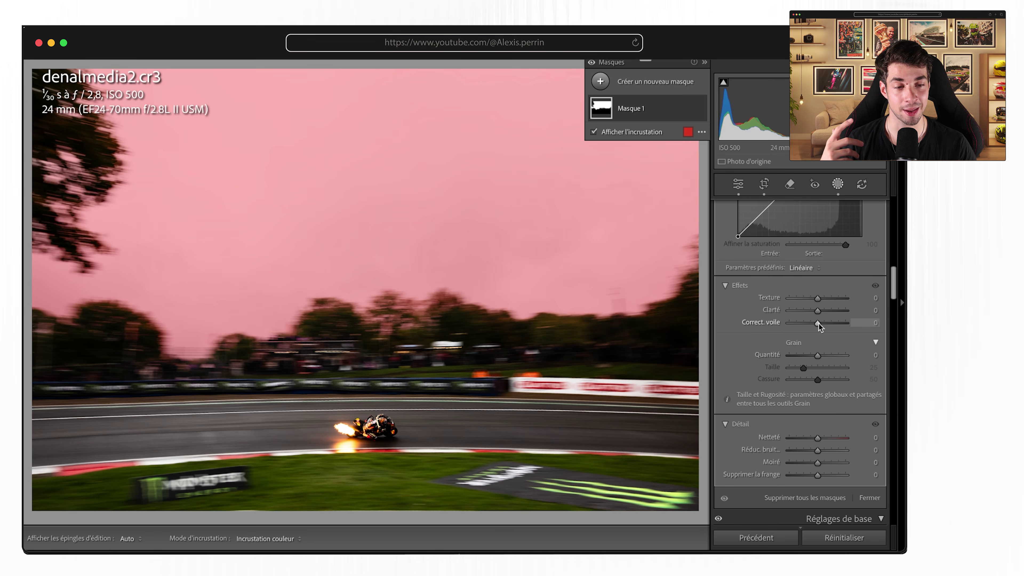
{"action": "left_click_drag", "start_coordinate": [819, 322], "coordinate": [839, 323]}
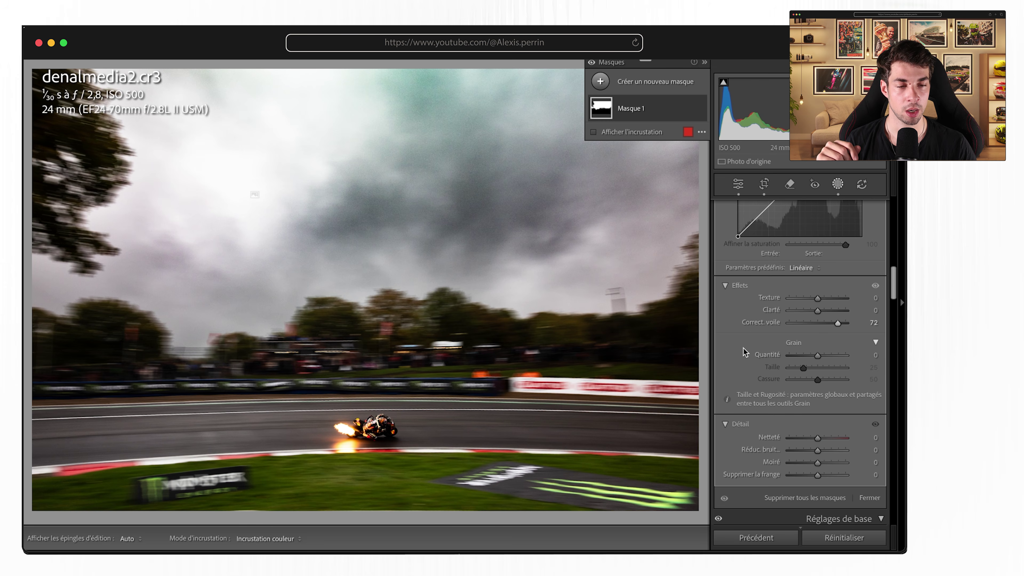
{"action": "left_click_drag", "start_coordinate": [838, 324], "coordinate": [839, 326]}
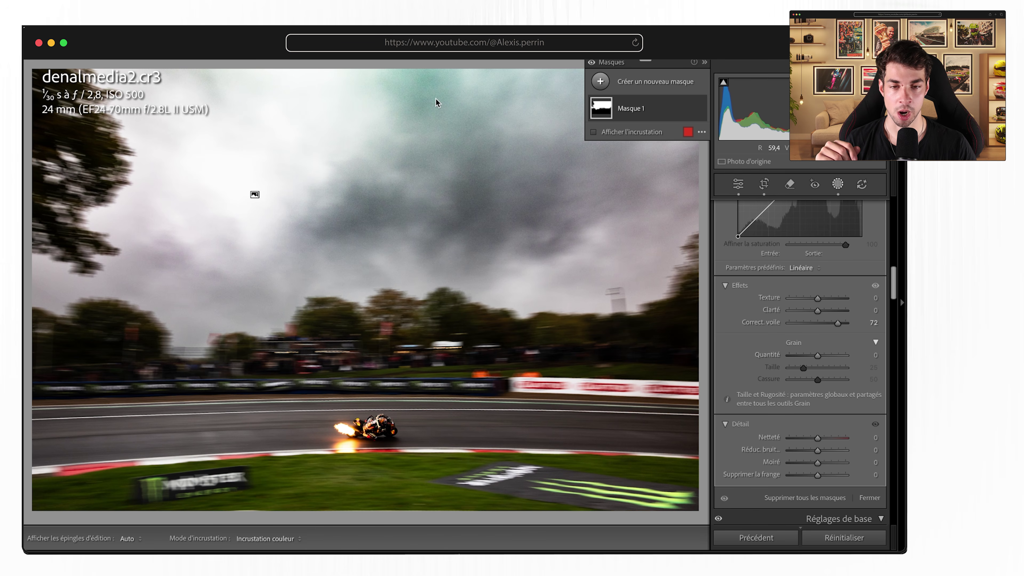
Step: Reduce the sky mask's saturation to -21 to tone down the colour cast in the clouds
{"action": "scroll", "coordinate": [800, 299], "scroll_direction": "up", "scroll_amount": 10}
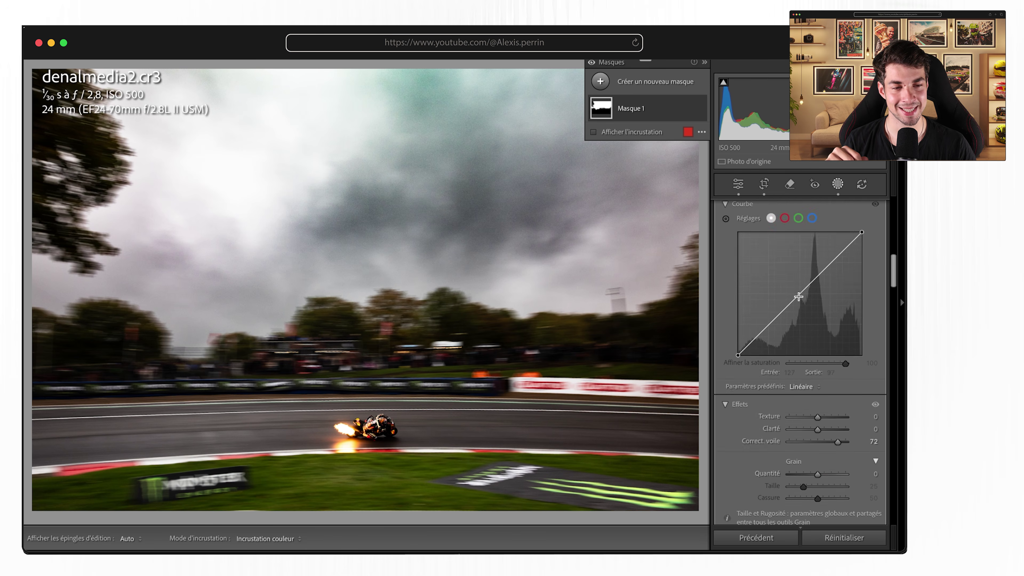
{"action": "scroll", "coordinate": [801, 299], "scroll_direction": "up", "scroll_amount": 3}
{"action": "scroll", "coordinate": [801, 301], "scroll_direction": "up", "scroll_amount": 1}
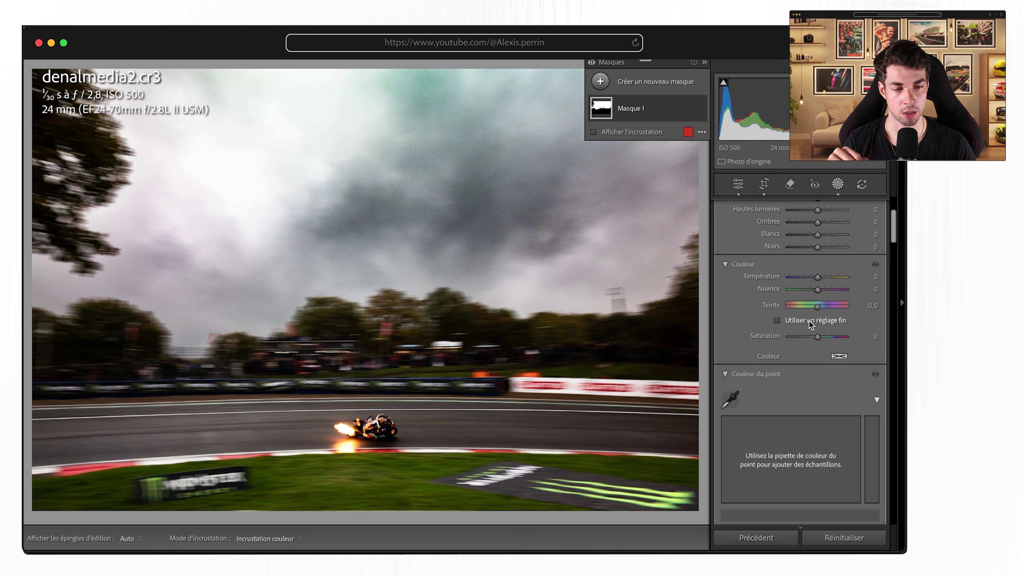
{"action": "left_click_drag", "start_coordinate": [818, 332], "coordinate": [790, 332]}
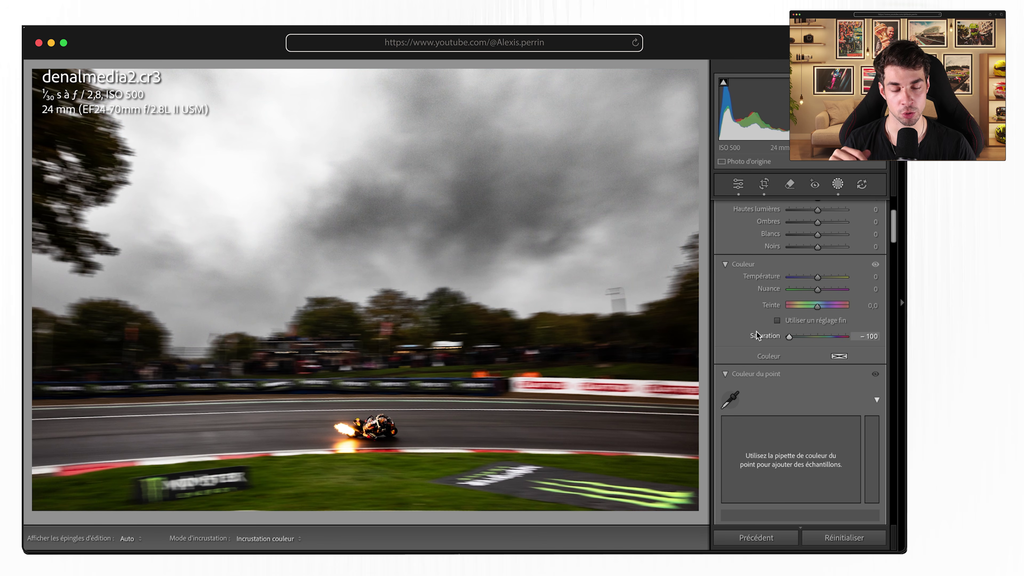
{"action": "left_click_drag", "start_coordinate": [796, 332], "coordinate": [811, 333]}
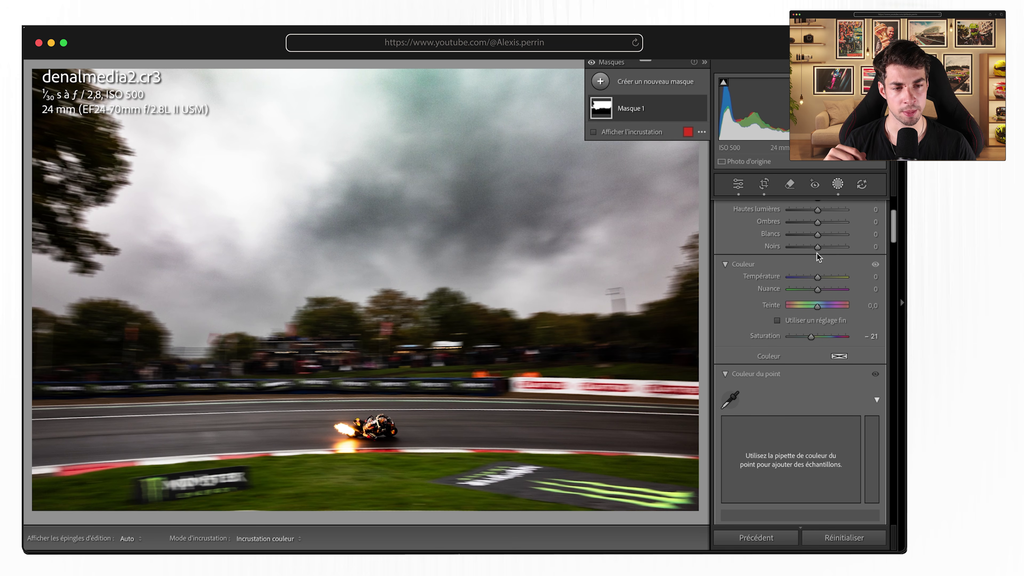
{"action": "left_click_drag", "start_coordinate": [817, 247], "coordinate": [816, 269]}
Step: Return from the sky mask to the basic adjustments and cool the white balance temperature to 4968
{"action": "scroll", "coordinate": [817, 257], "scroll_direction": "up", "scroll_amount": 3}
{"action": "key", "text": "shift+w"}
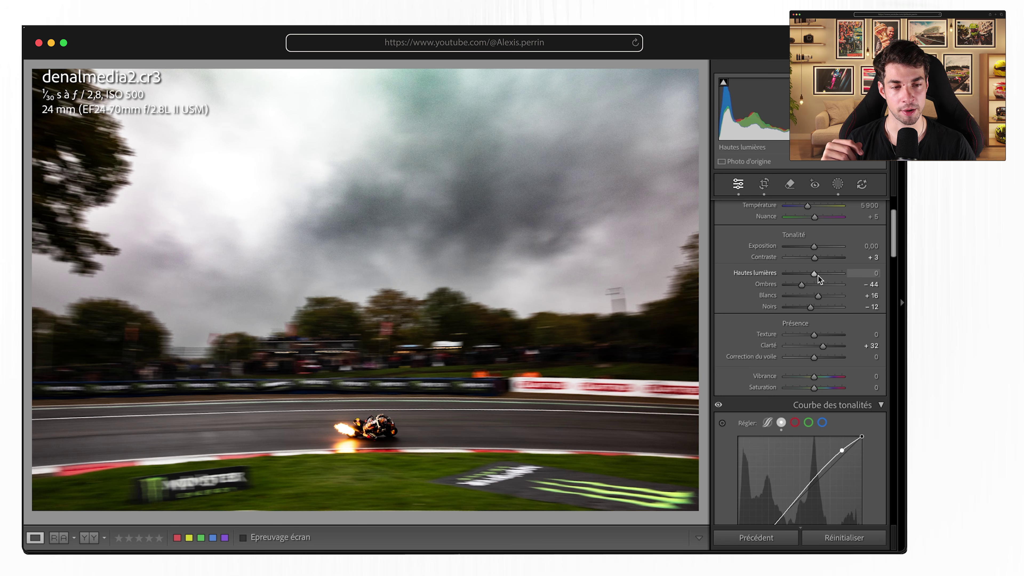
{"action": "scroll", "coordinate": [818, 275], "scroll_direction": "up", "scroll_amount": 3}
{"action": "left_click_drag", "start_coordinate": [808, 249], "coordinate": [803, 250]}
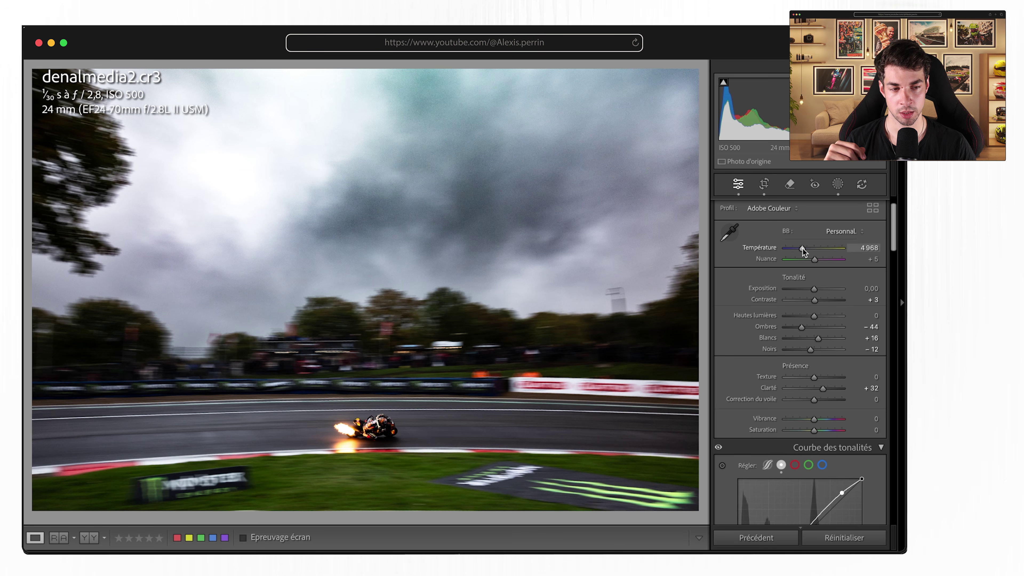
Step: Try warmer and cooler white balance temperatures on the photo and set the temperature to exactly 5000
{"action": "left_click_drag", "start_coordinate": [803, 248], "coordinate": [810, 250]}
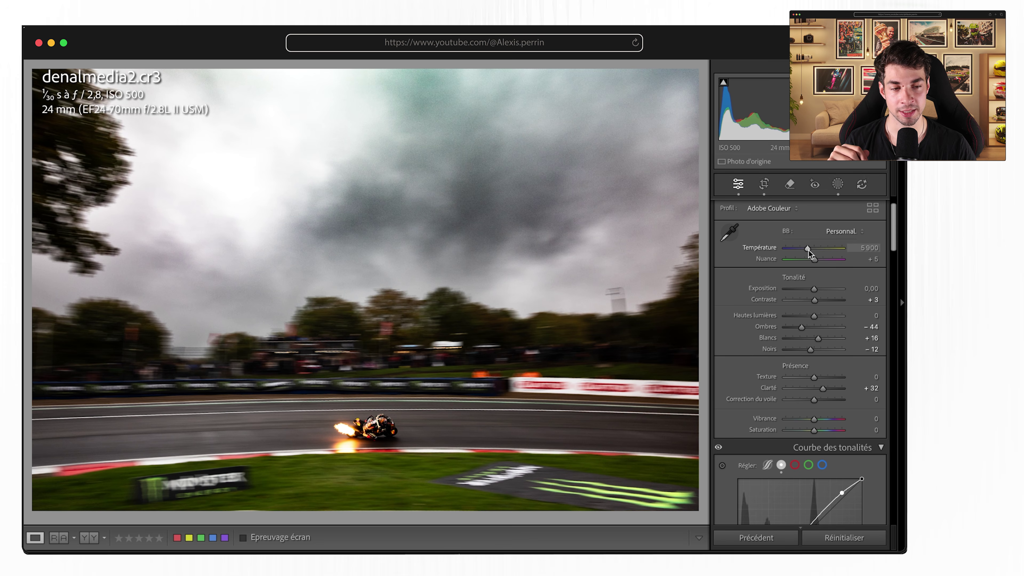
{"action": "left_click_drag", "start_coordinate": [808, 249], "coordinate": [803, 250]}
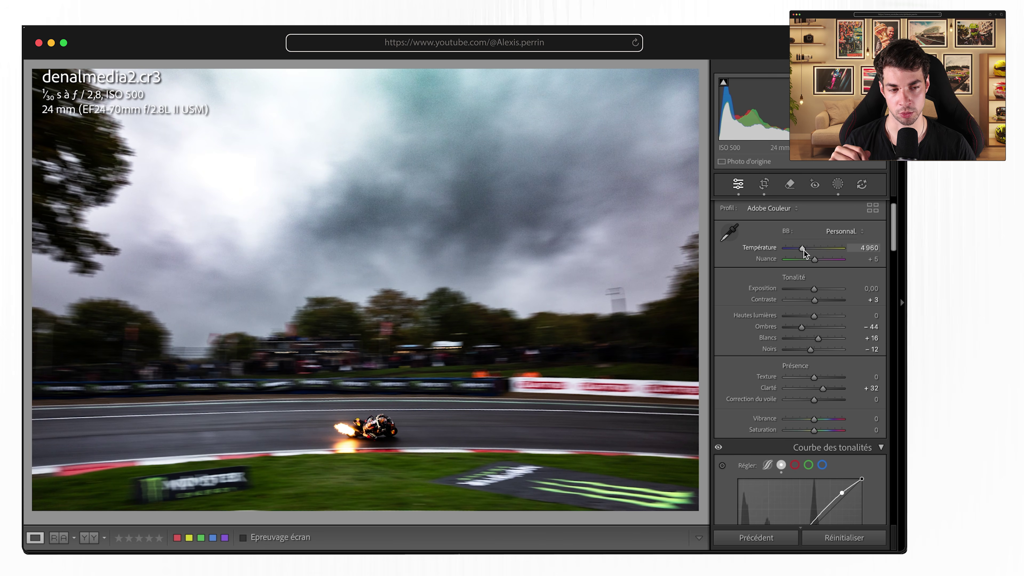
{"action": "left_click_drag", "start_coordinate": [804, 249], "coordinate": [804, 250]}
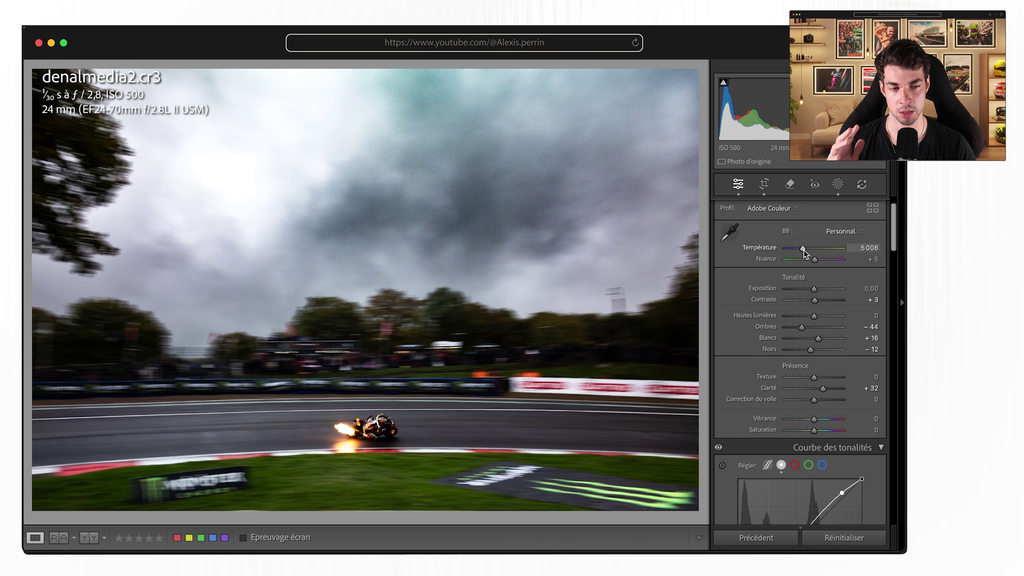
{"action": "left_click", "coordinate": [876, 250]}
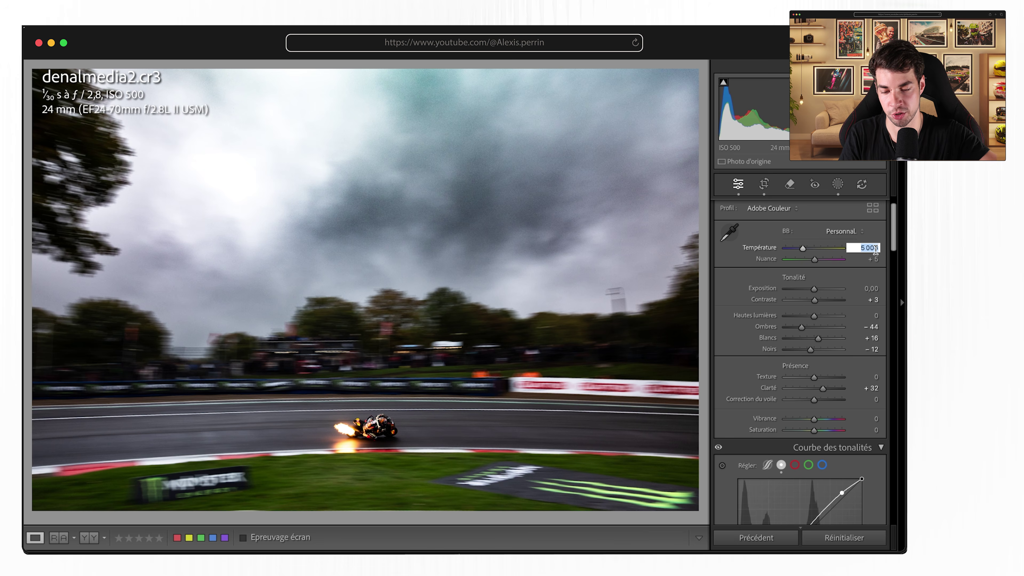
{"action": "type", "text": "5000"}
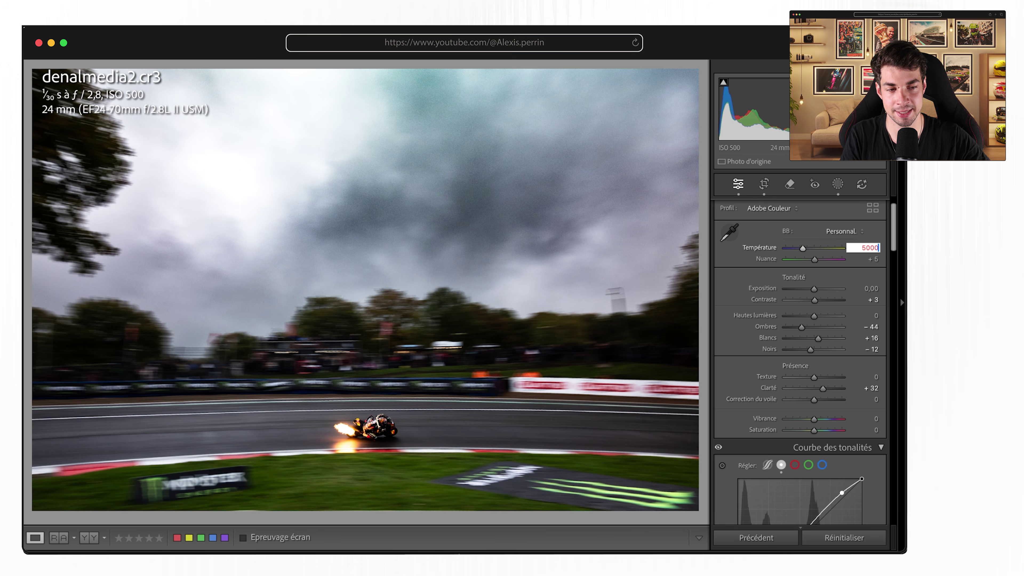
{"action": "key", "text": "Return"}
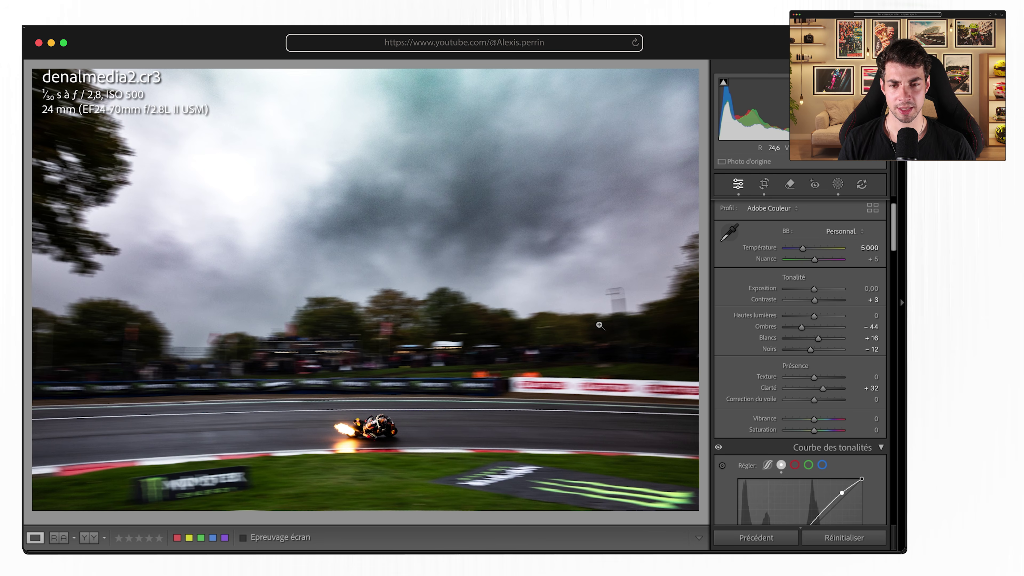
Step: Check the teal tint in the upper sky up close and reset the sky mask's saturation to 0
{"action": "left_click", "coordinate": [434, 107]}
{"action": "left_click_drag", "start_coordinate": [434, 109], "coordinate": [436, 185]}
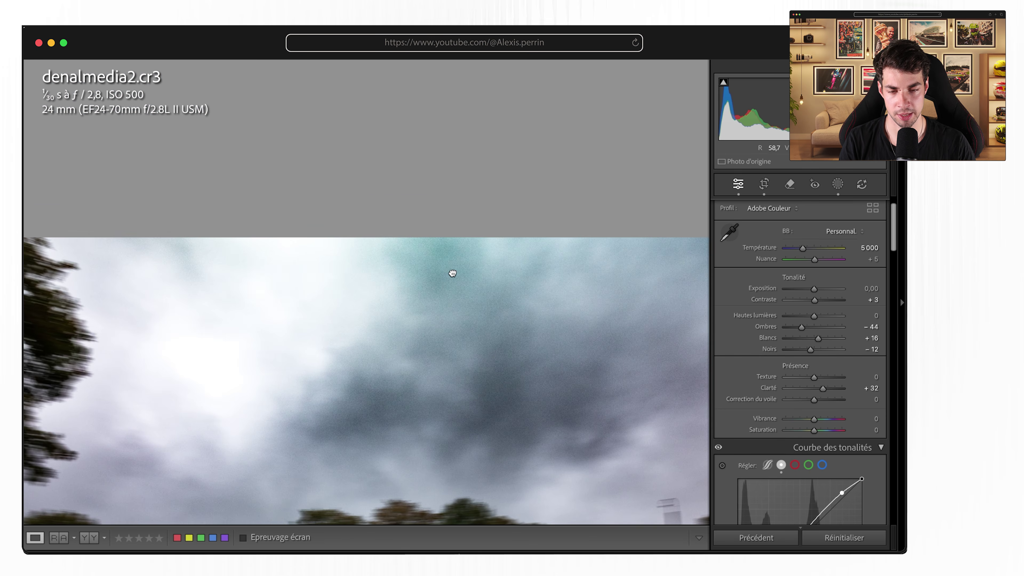
{"action": "left_click_drag", "start_coordinate": [450, 275], "coordinate": [454, 186]}
{"action": "left_click", "coordinate": [454, 186]}
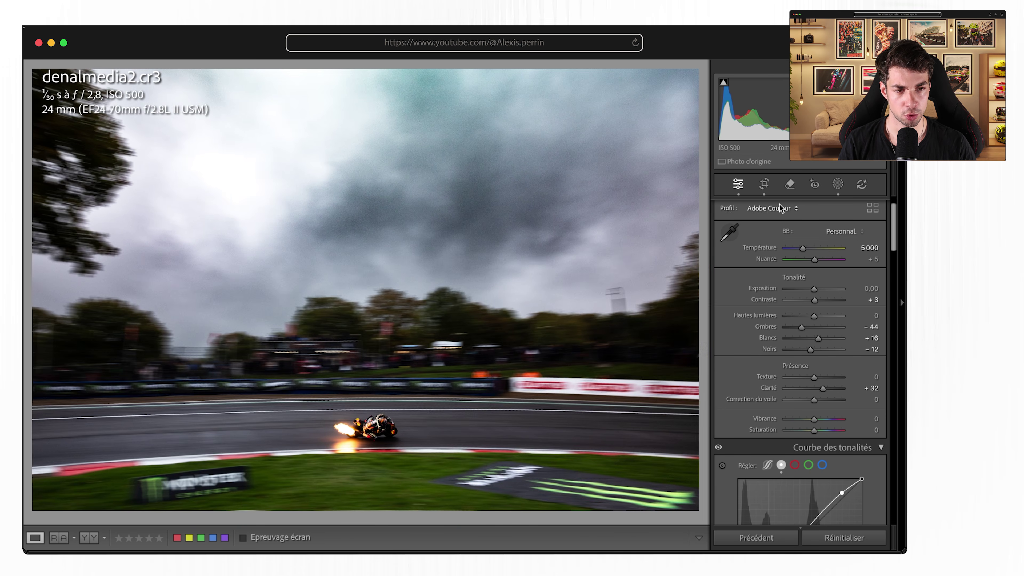
{"action": "left_click", "coordinate": [838, 184]}
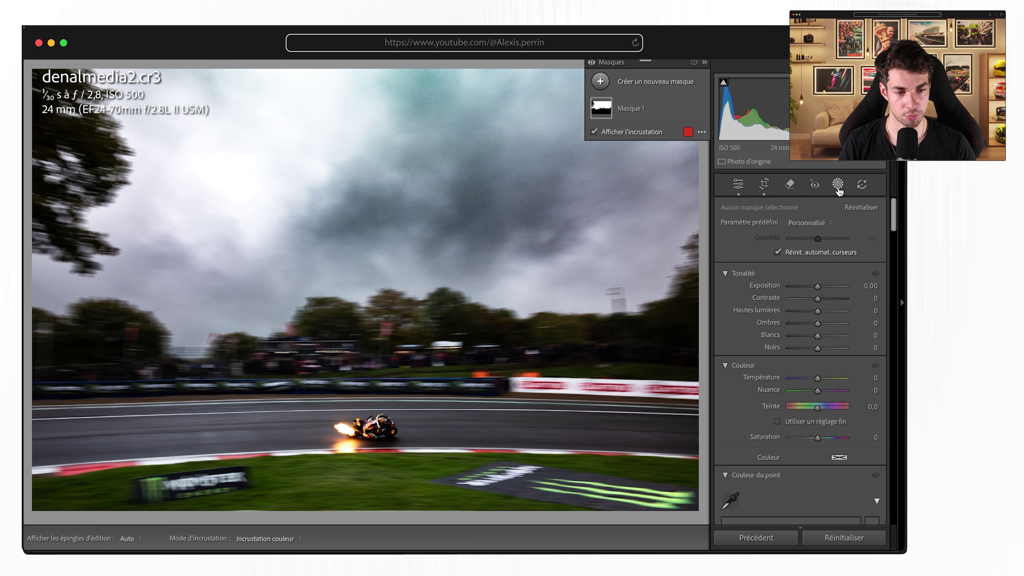
{"action": "scroll", "coordinate": [796, 323], "scroll_direction": "down", "scroll_amount": 5}
{"action": "scroll", "coordinate": [803, 262], "scroll_direction": "up", "scroll_amount": 1}
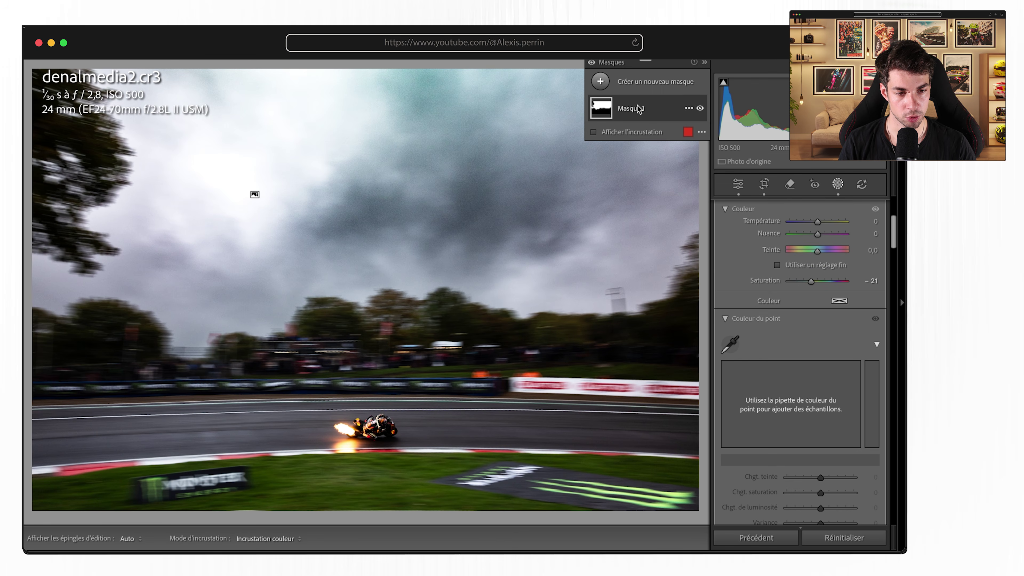
{"action": "mouse_move", "coordinate": [817, 280]}
{"action": "left_mouse_down"}
{"action": "mouse_move", "coordinate": [799, 281]}
{"action": "mouse_move", "coordinate": [815, 281]}
{"action": "left_mouse_up"}
{"action": "double_click", "coordinate": [811, 282]}
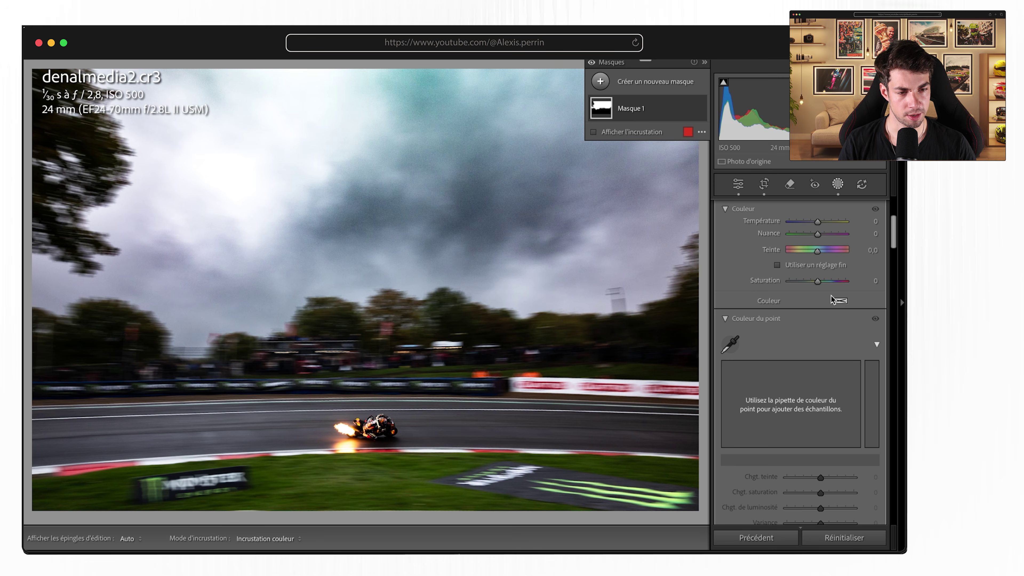
Step: Return to the global adjustments and raise the blue saturation to +4 in the colour mixer
{"action": "left_click", "coordinate": [838, 185]}
{"action": "scroll", "coordinate": [786, 394], "scroll_direction": "down", "scroll_amount": 5}
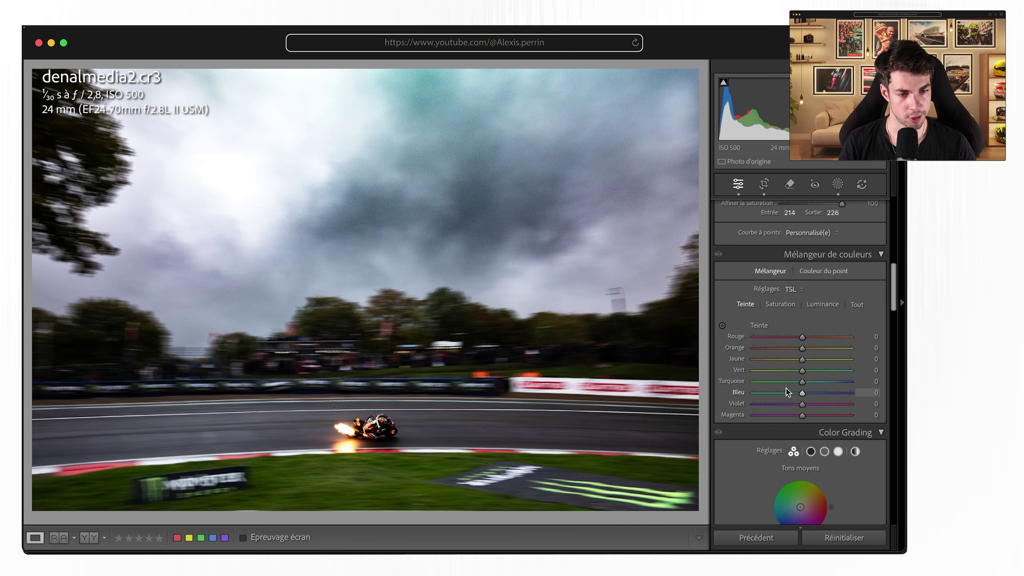
{"action": "left_click", "coordinate": [722, 325]}
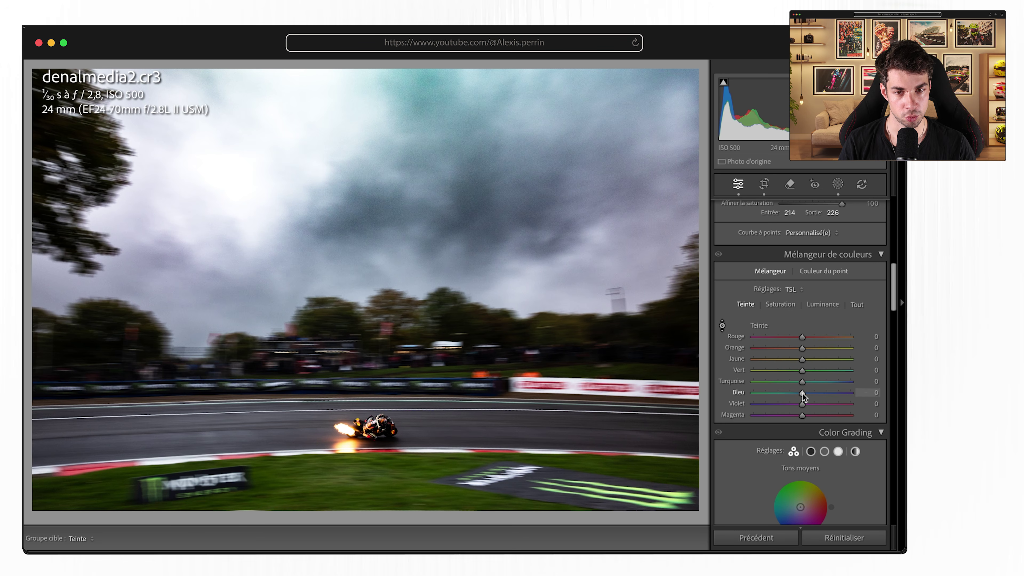
{"action": "mouse_move", "coordinate": [802, 392]}
{"action": "left_mouse_down"}
{"action": "mouse_move", "coordinate": [790, 390]}
{"action": "mouse_move", "coordinate": [802, 388]}
{"action": "left_mouse_up"}
{"action": "left_click", "coordinate": [780, 304]}
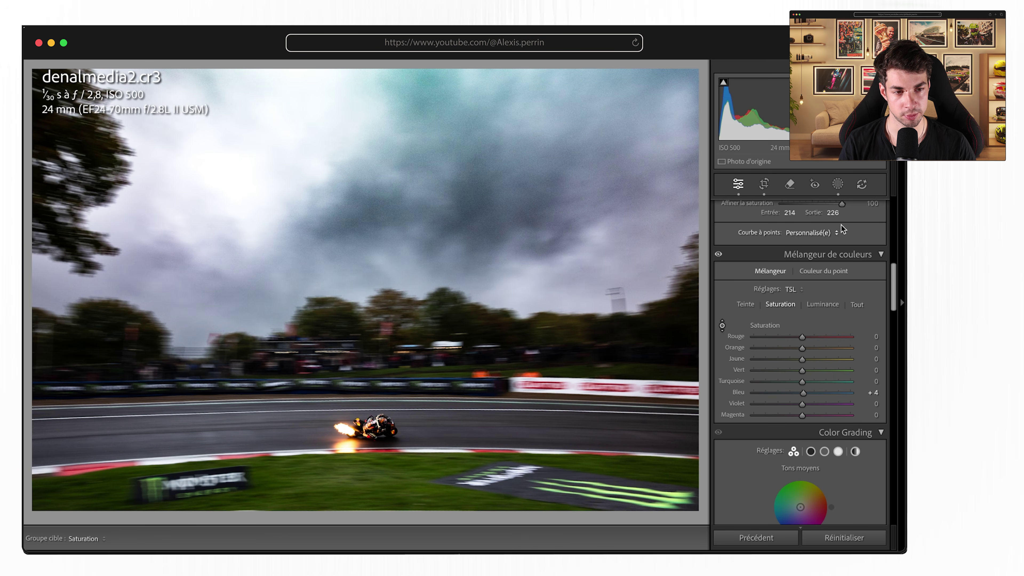
Step: Reopen the sky mask and lower its saturation to the minimum to try a colourless sky
{"action": "left_click", "coordinate": [838, 184]}
{"action": "left_click", "coordinate": [601, 109]}
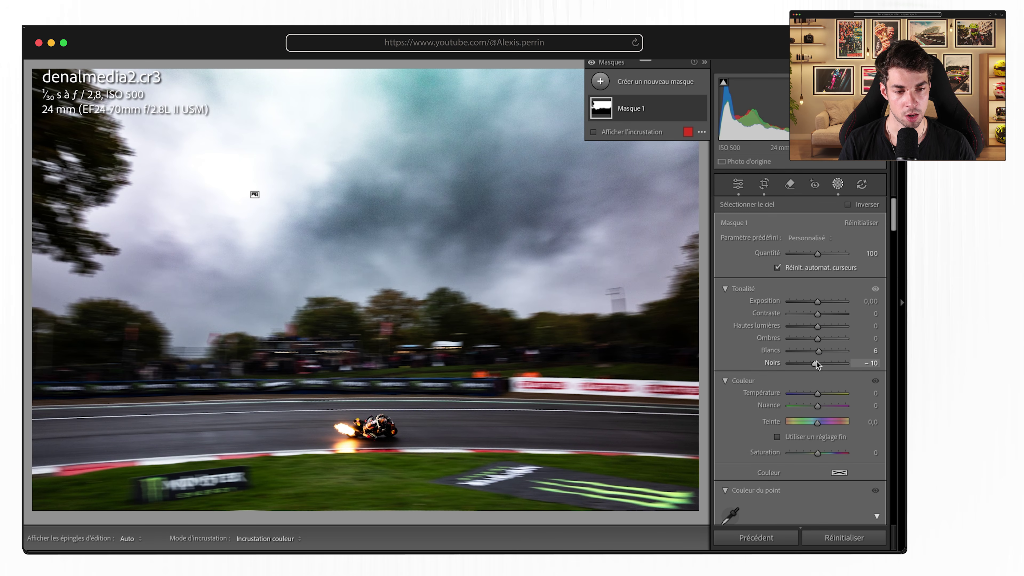
{"action": "left_click_drag", "start_coordinate": [817, 457], "coordinate": [750, 458]}
{"action": "key", "text": "m"}
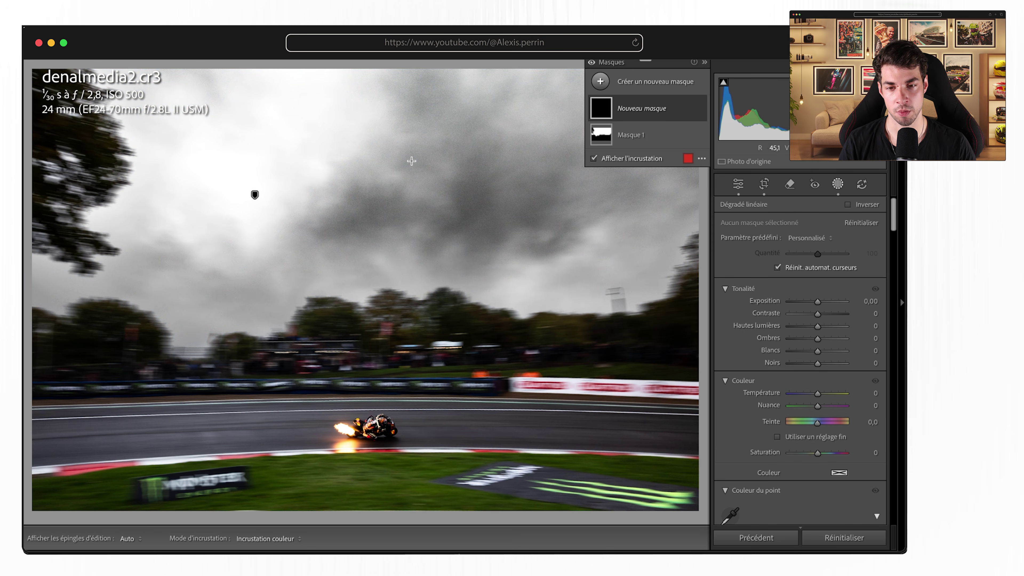
{"action": "left_click_drag", "start_coordinate": [420, 124], "coordinate": [452, 425]}
{"action": "key", "text": "super+z"}
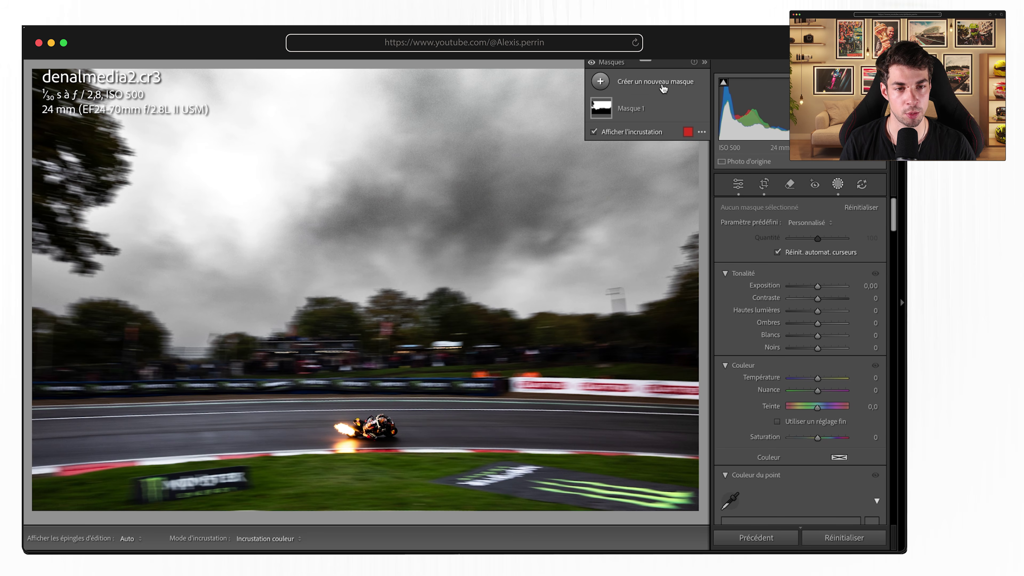
Step: Try a second automatic sky mask with its temperature at -26 and compare the photo with and without it
{"action": "left_click", "coordinate": [698, 86]}
{"action": "left_click", "coordinate": [688, 118]}
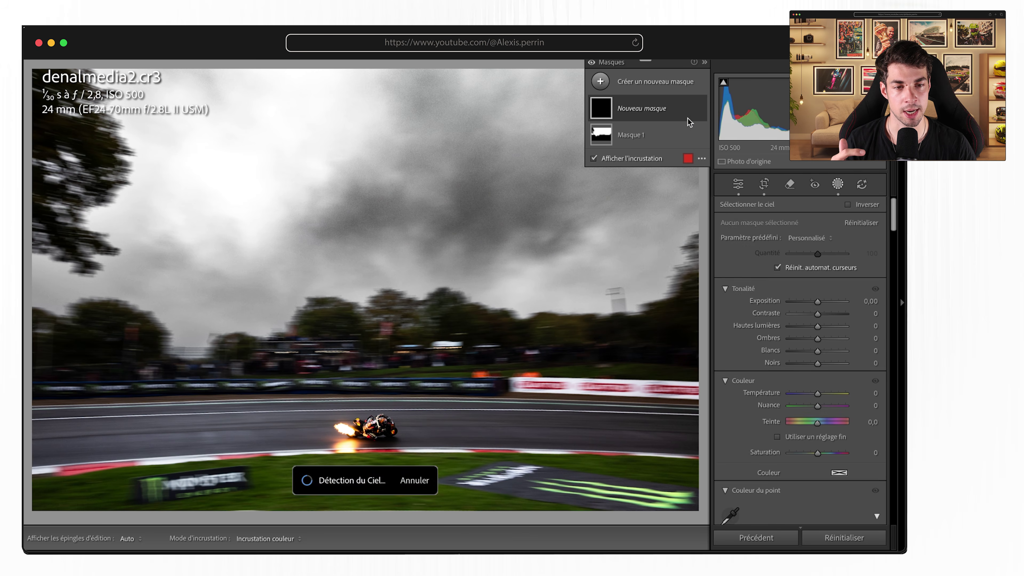
{"action": "left_click_drag", "start_coordinate": [818, 393], "coordinate": [811, 395]}
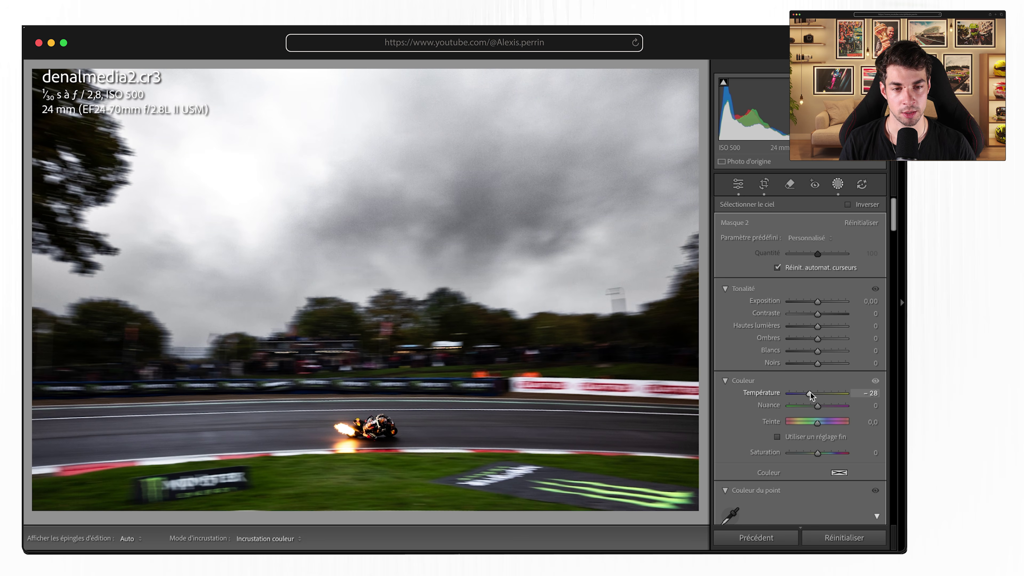
{"action": "left_click", "coordinate": [701, 109]}
{"action": "left_click", "coordinate": [701, 108]}
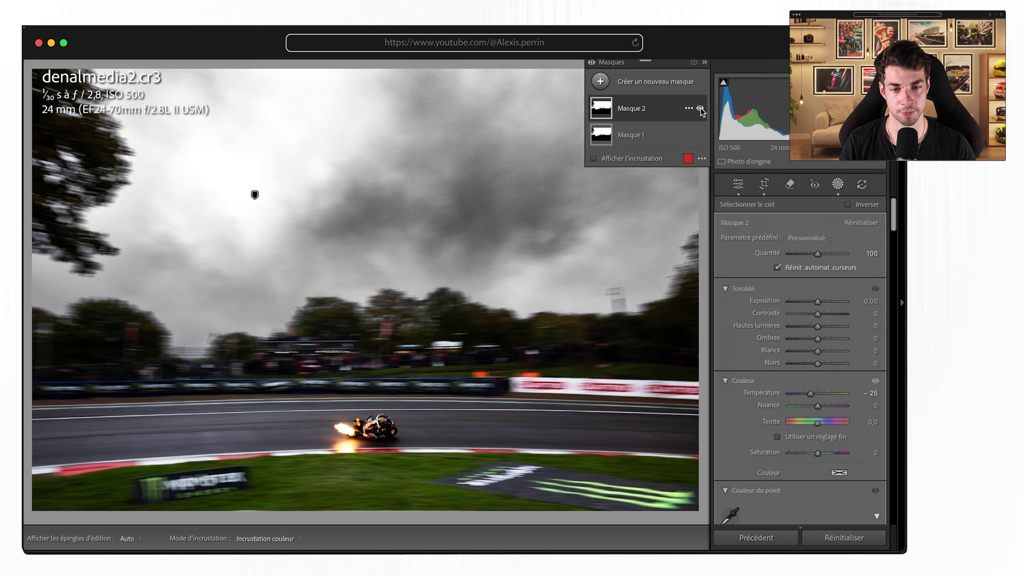
{"action": "left_click", "coordinate": [701, 108]}
{"action": "left_click", "coordinate": [701, 109]}
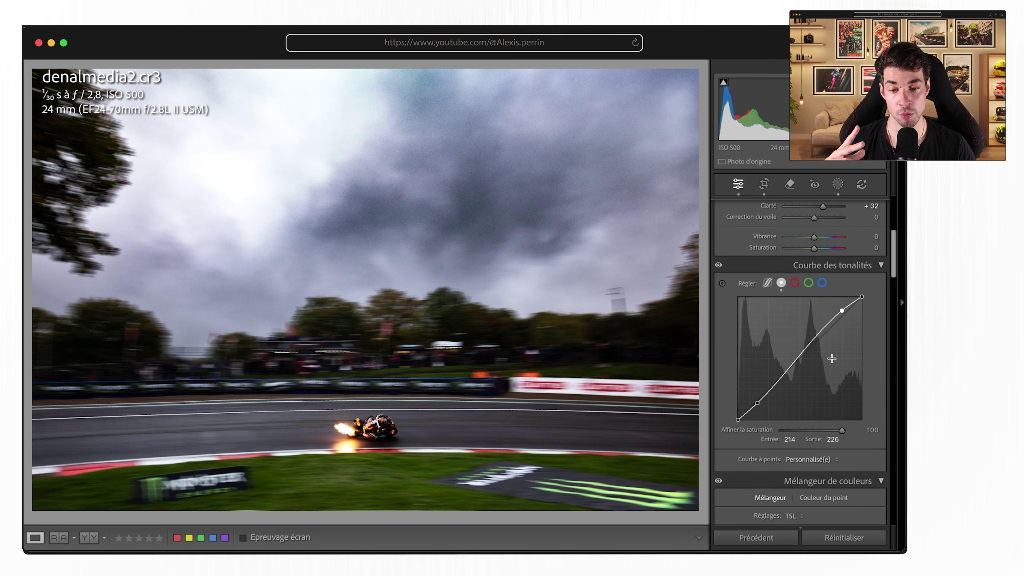
{"action": "scroll", "coordinate": [832, 358], "scroll_direction": "down", "scroll_amount": 15}
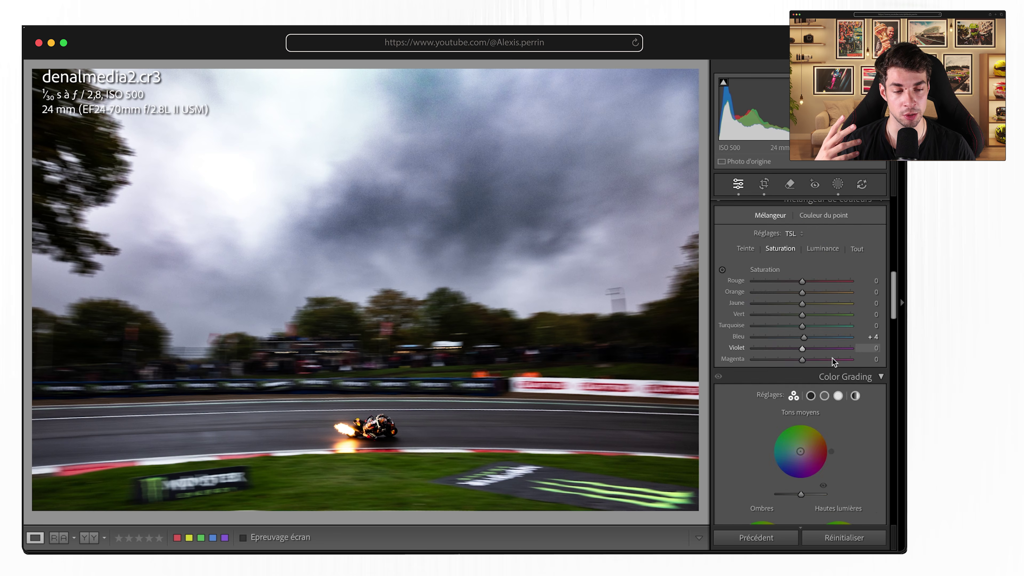
{"action": "scroll", "coordinate": [832, 358], "scroll_direction": "up", "scroll_amount": 3}
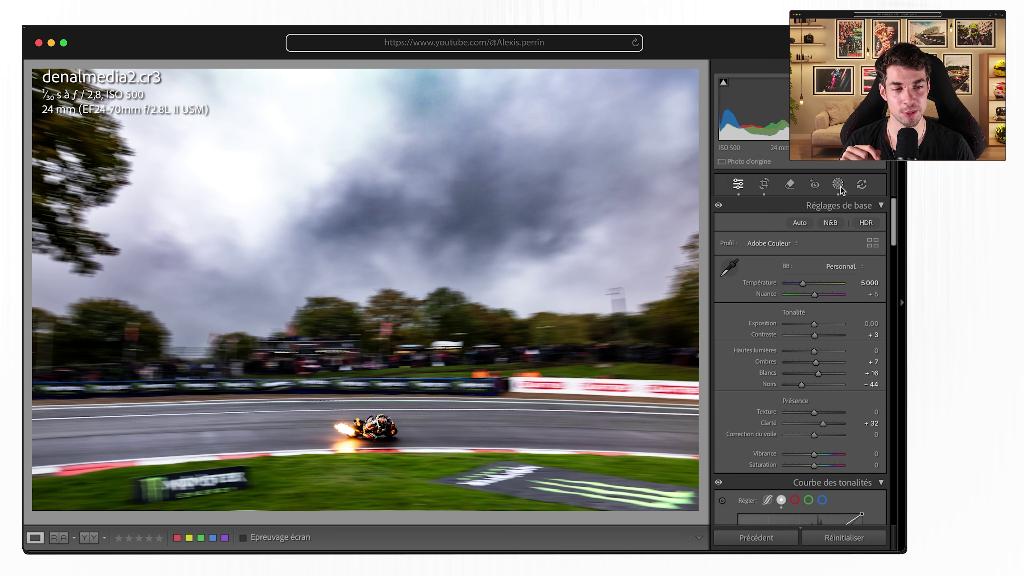
Step: Open the masks and examine the track area covered by Mask 2 and the linear gradients it consists of
{"action": "left_click", "coordinate": [839, 185]}
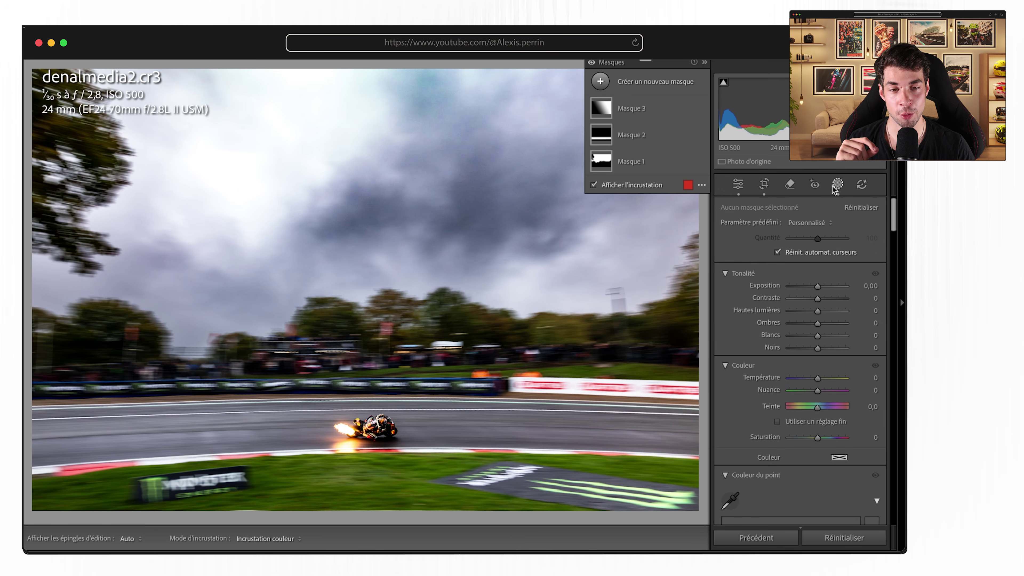
{"action": "left_click", "coordinate": [604, 139]}
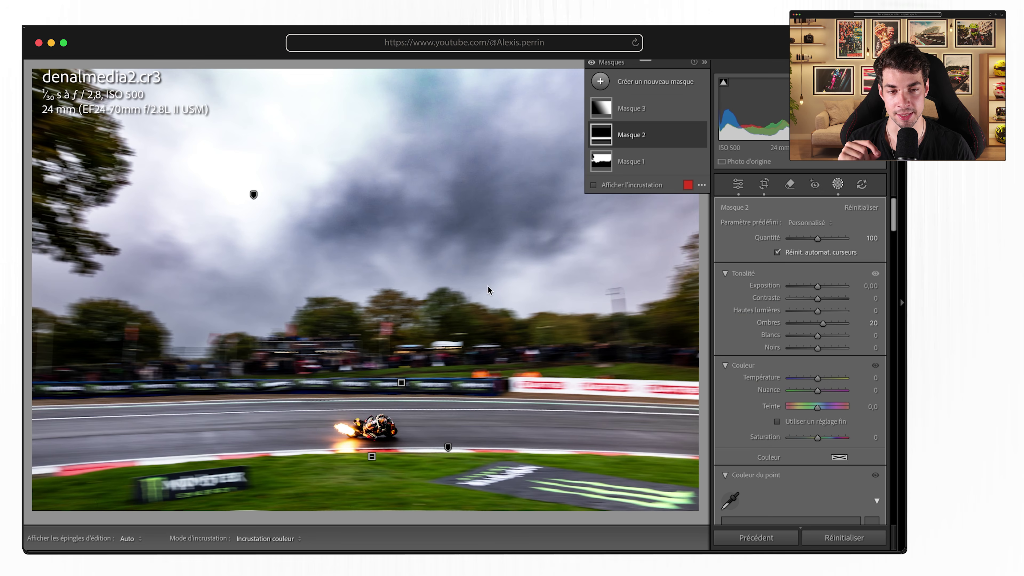
{"action": "mouse_move", "coordinate": [602, 140]}
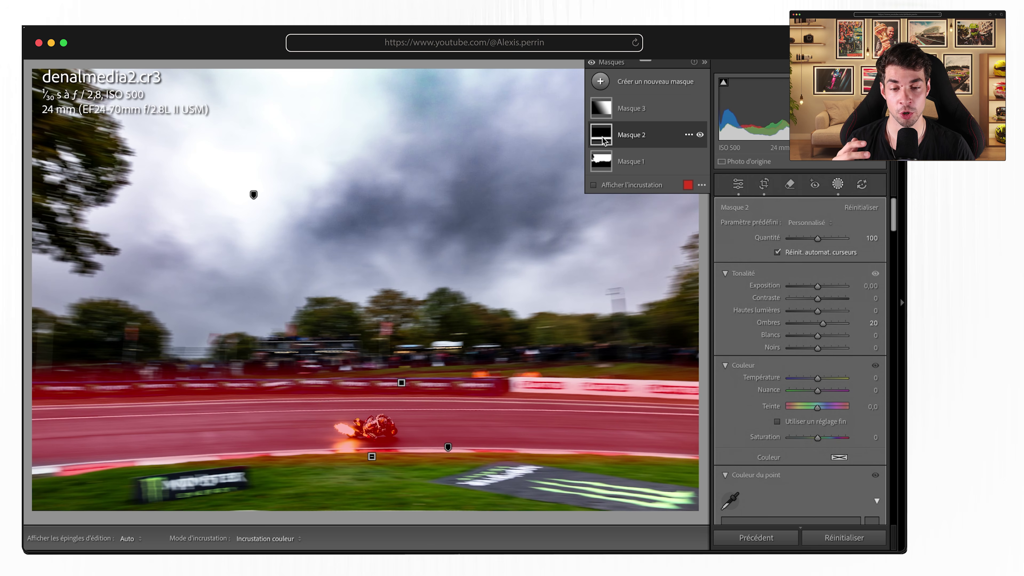
{"action": "left_click", "coordinate": [604, 140]}
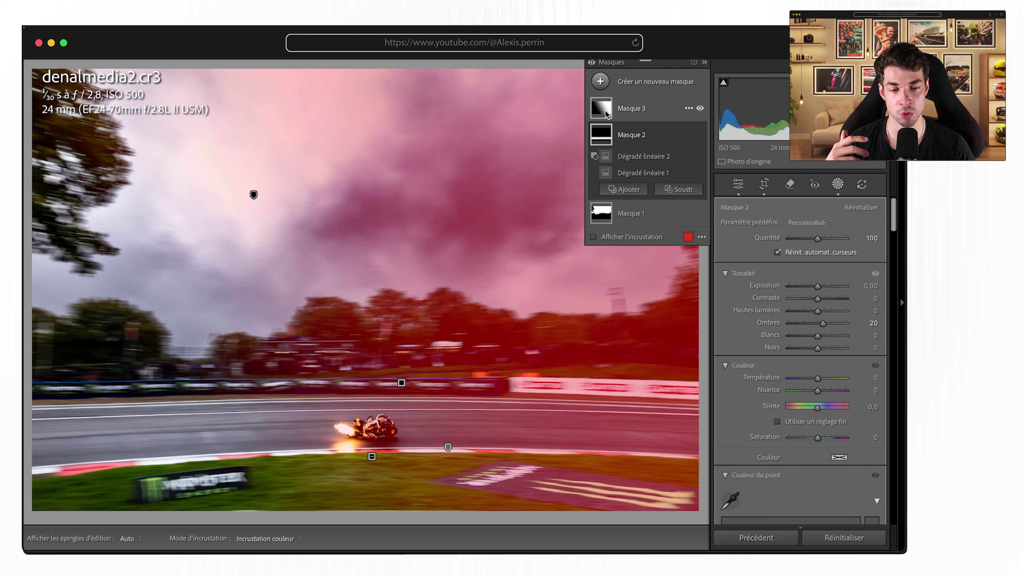
Step: Compare the photo with and without the diagonal gradient of Mask 3
{"action": "left_click", "coordinate": [700, 108]}
{"action": "left_click", "coordinate": [700, 109]}
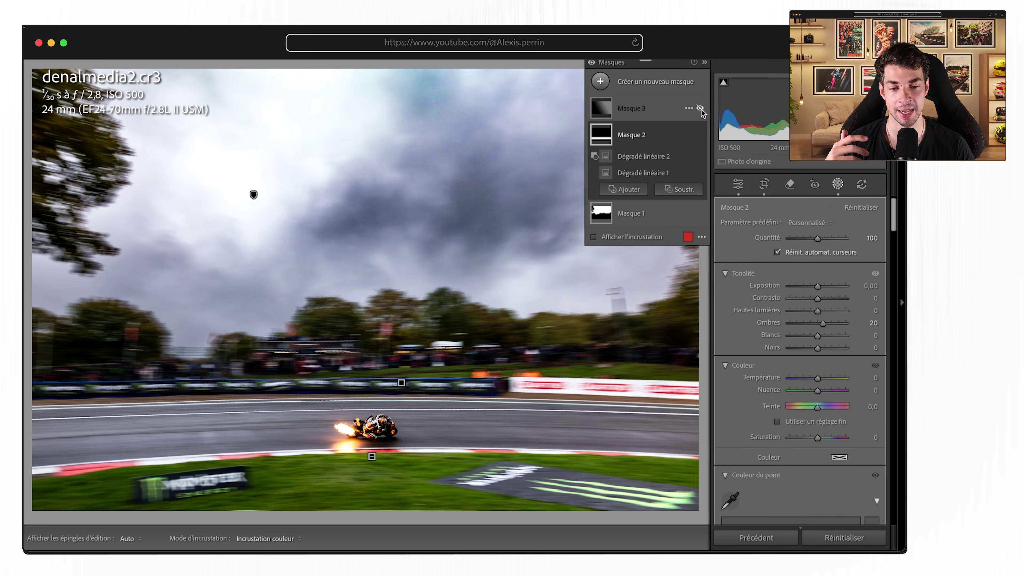
{"action": "left_click", "coordinate": [700, 108]}
{"action": "left_click", "coordinate": [700, 109]}
{"action": "left_click", "coordinate": [701, 108]}
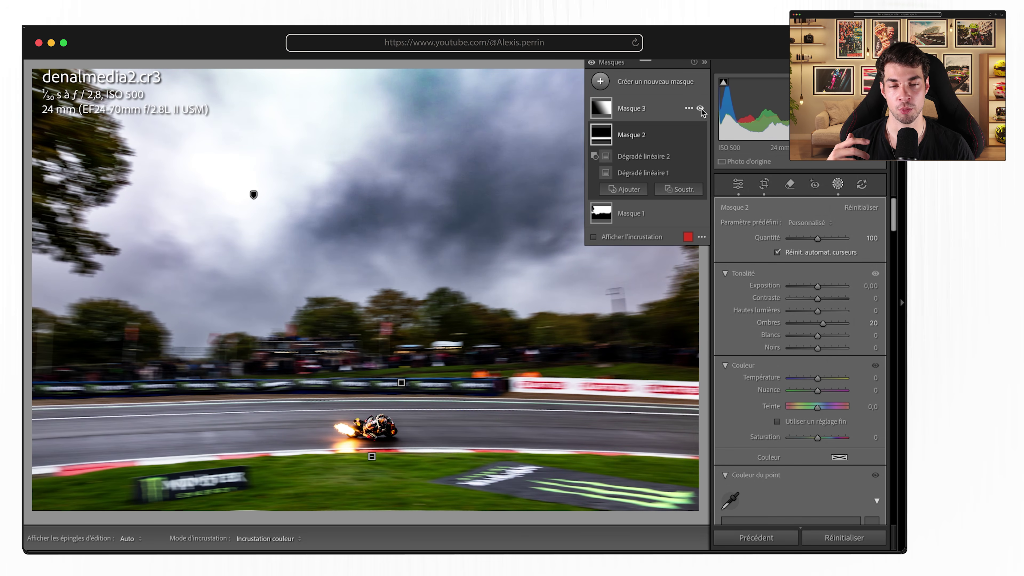
{"action": "left_click", "coordinate": [701, 108]}
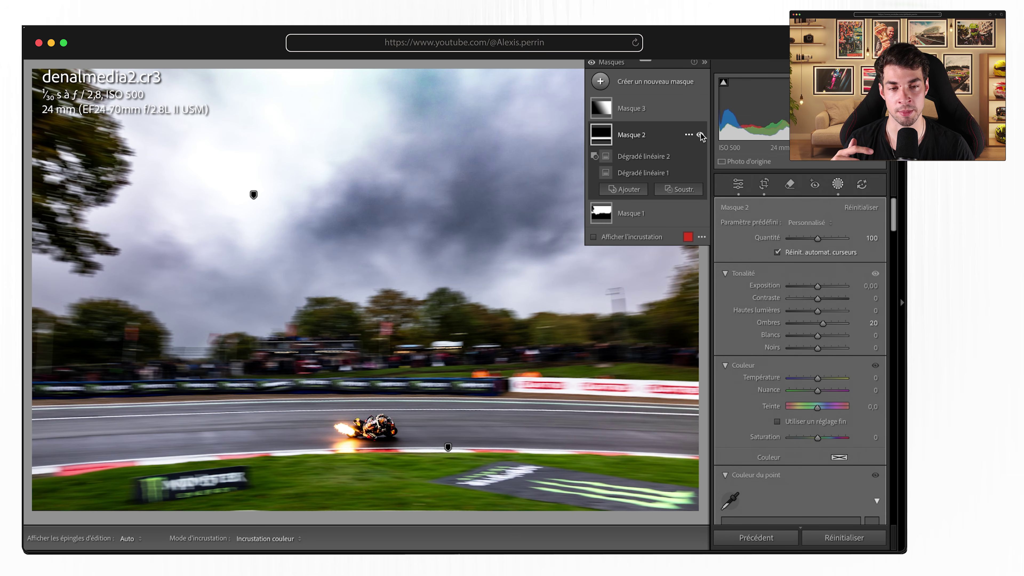
Step: Compare the track with and without the shadow lift of Mask 2, and return to the basic adjustments
{"action": "left_click", "coordinate": [701, 135]}
{"action": "left_click", "coordinate": [701, 134]}
{"action": "left_click", "coordinate": [700, 135]}
{"action": "left_click", "coordinate": [701, 135]}
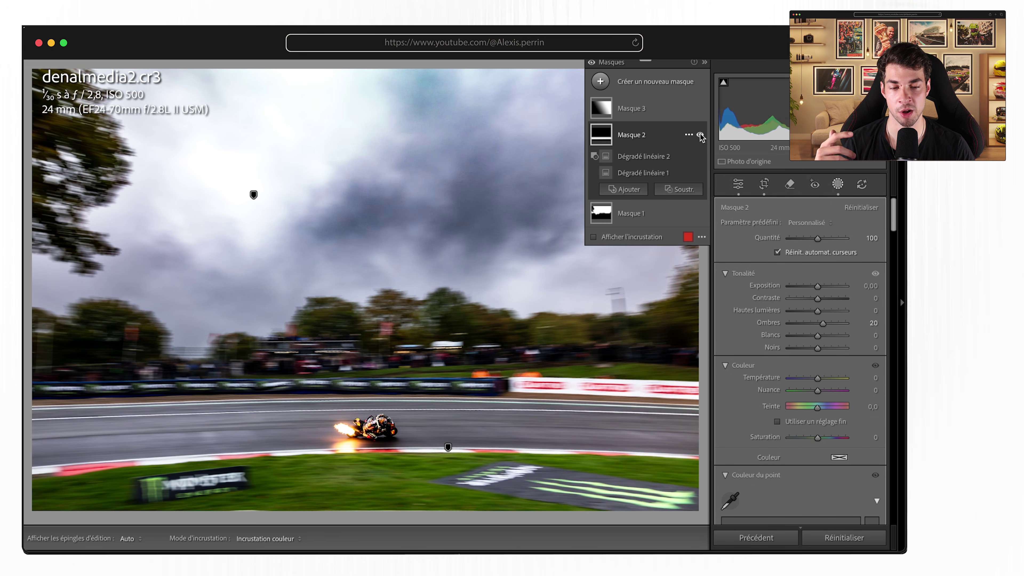
{"action": "left_click", "coordinate": [700, 135]}
{"action": "left_click", "coordinate": [701, 135]}
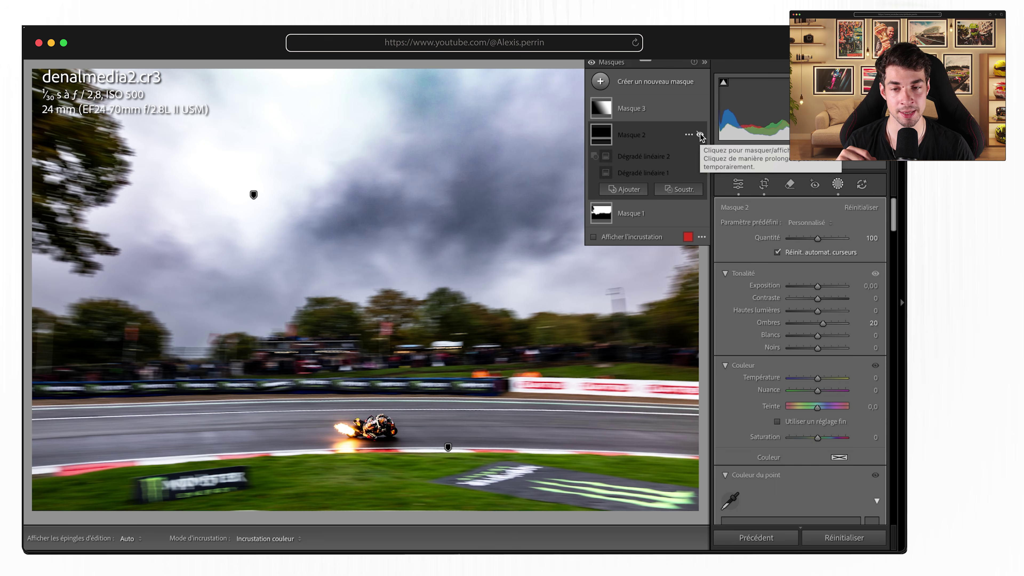
{"action": "left_click", "coordinate": [738, 184]}
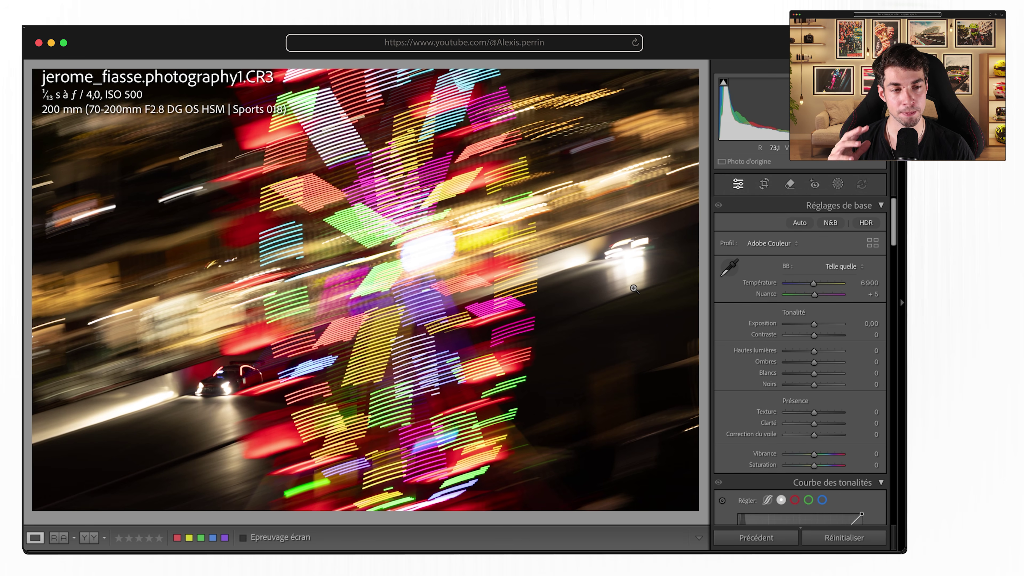
Step: Set the white balance to temperature 4950 and tint +11 by sampling the dark neutral track beside the car
{"action": "left_click", "coordinate": [732, 270]}
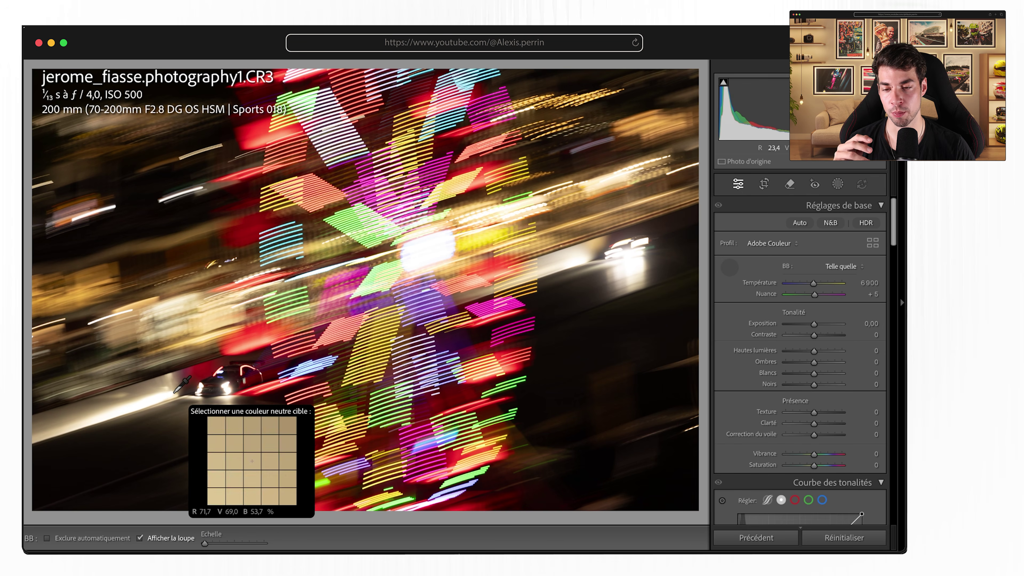
{"action": "left_click", "coordinate": [158, 396]}
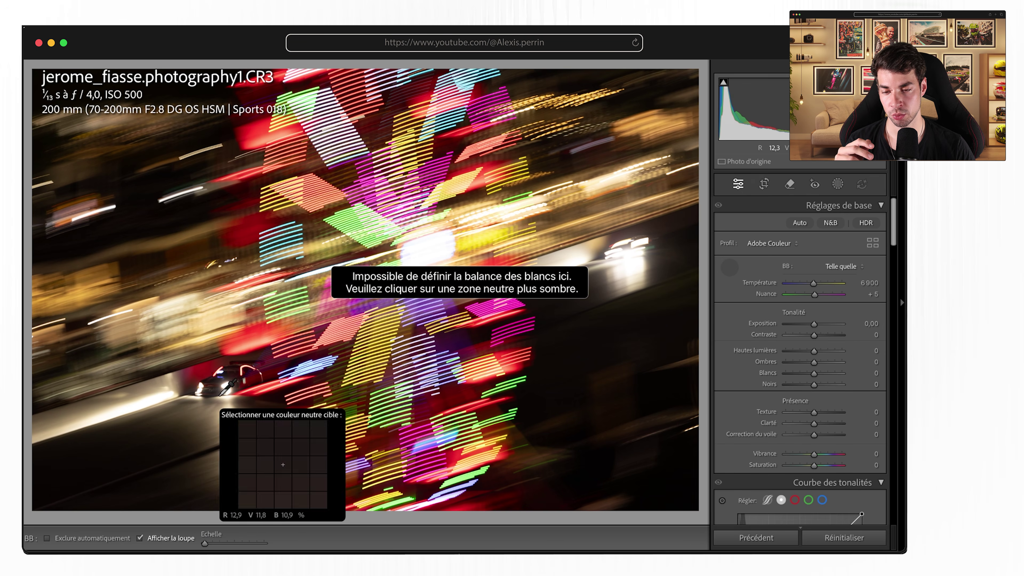
{"action": "left_click", "coordinate": [228, 392]}
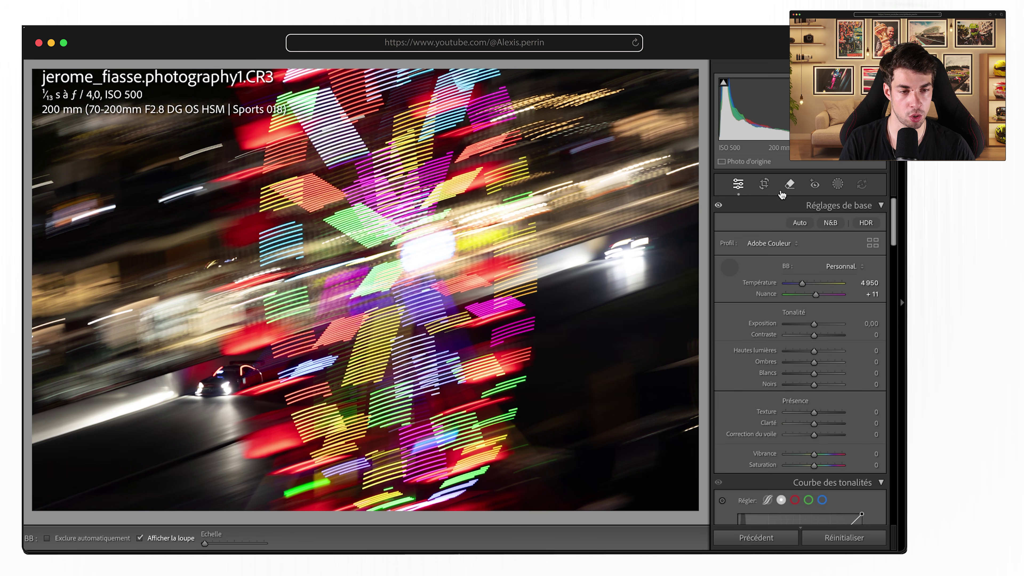
{"action": "left_click", "coordinate": [735, 264]}
{"action": "key", "text": "alt"}
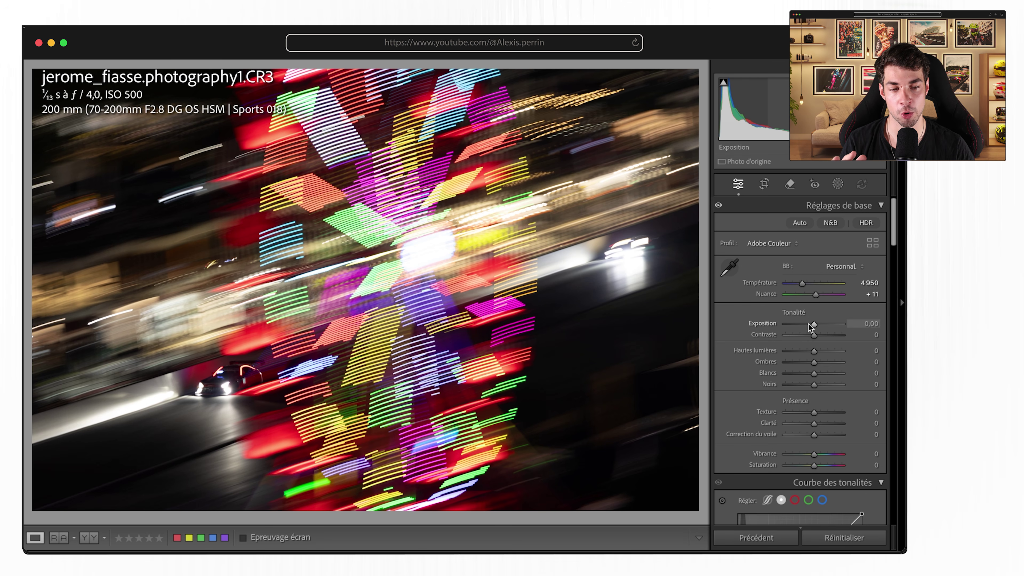
Step: Set the shadows to +64, the whites to -10 and the blacks to -17
{"action": "scroll", "coordinate": [811, 333], "scroll_direction": "down", "scroll_amount": 2}
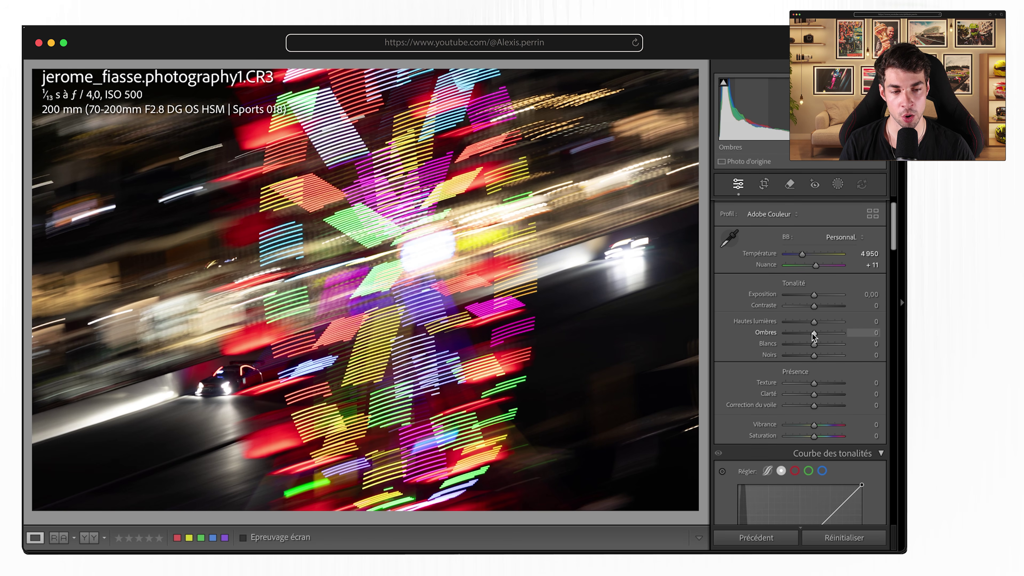
{"action": "left_click_drag", "start_coordinate": [814, 334], "coordinate": [811, 311]}
{"action": "scroll", "coordinate": [829, 326], "scroll_direction": "down", "scroll_amount": 2}
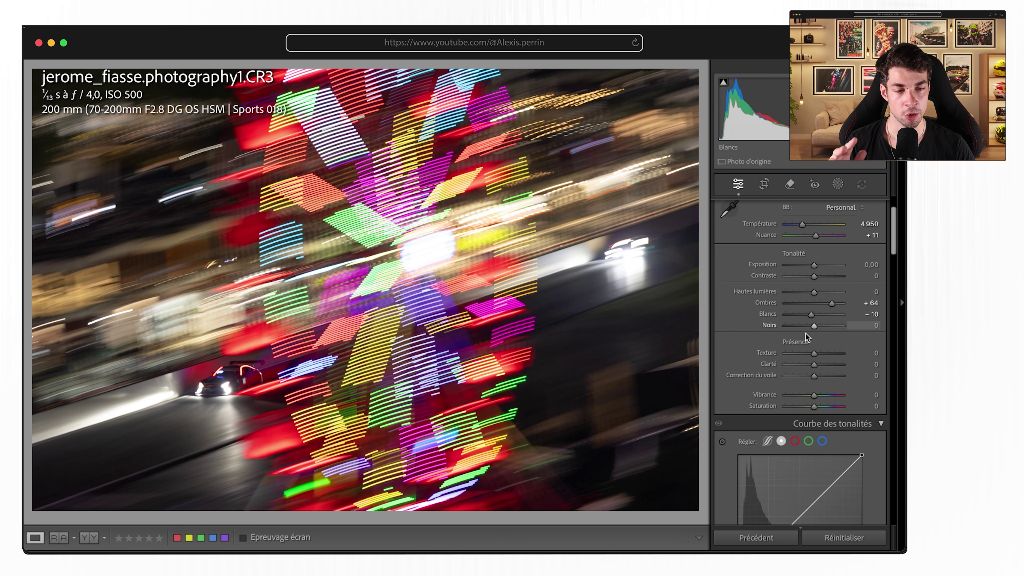
{"action": "left_click_drag", "start_coordinate": [810, 326], "coordinate": [808, 326]}
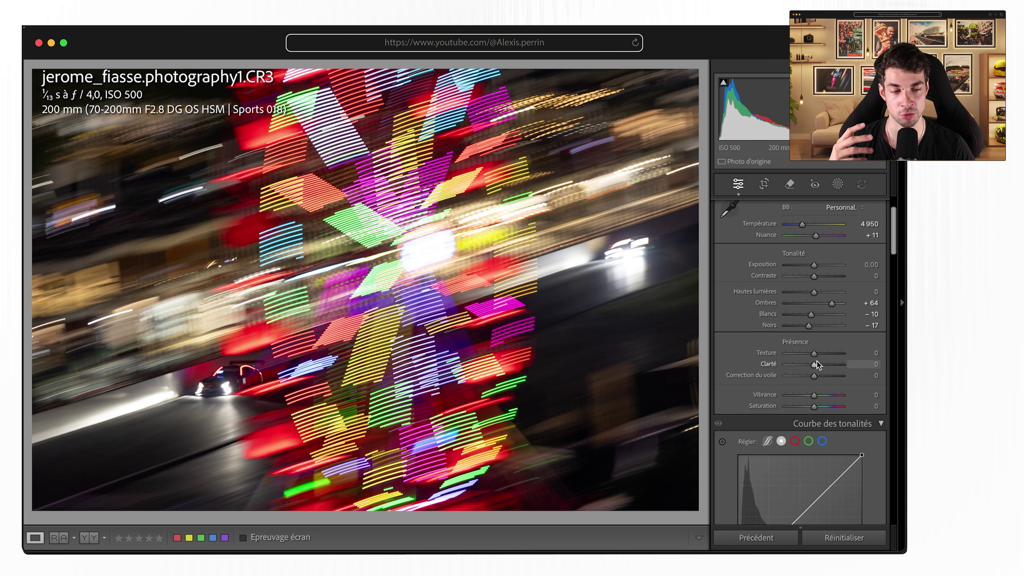
Step: Set the clarity to +39, and try a vibrance of +38 before resetting it to 0
{"action": "left_click_drag", "start_coordinate": [815, 364], "coordinate": [824, 360]}
{"action": "scroll", "coordinate": [825, 360], "scroll_direction": "down", "scroll_amount": 2}
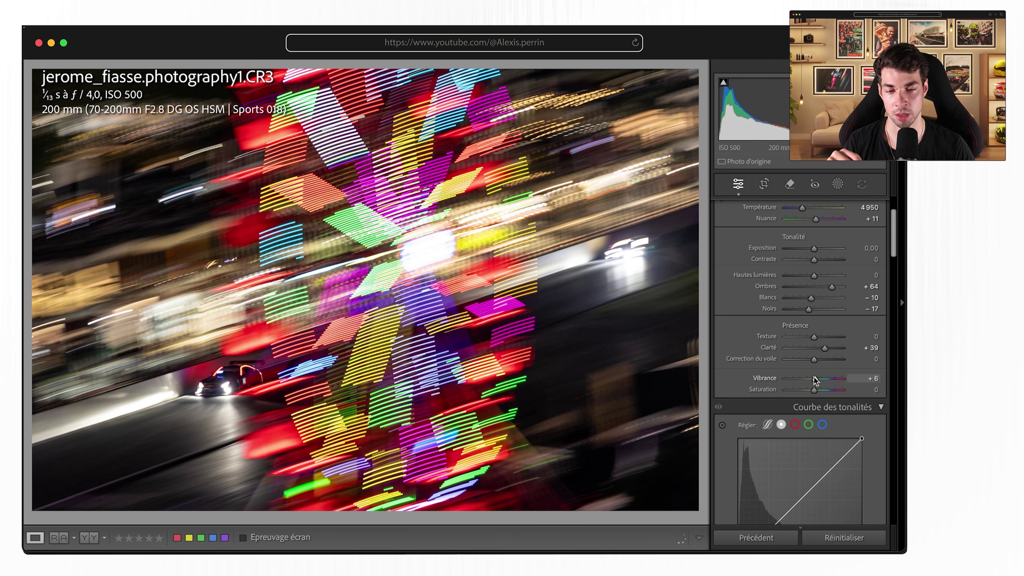
{"action": "left_click_drag", "start_coordinate": [813, 378], "coordinate": [824, 370]}
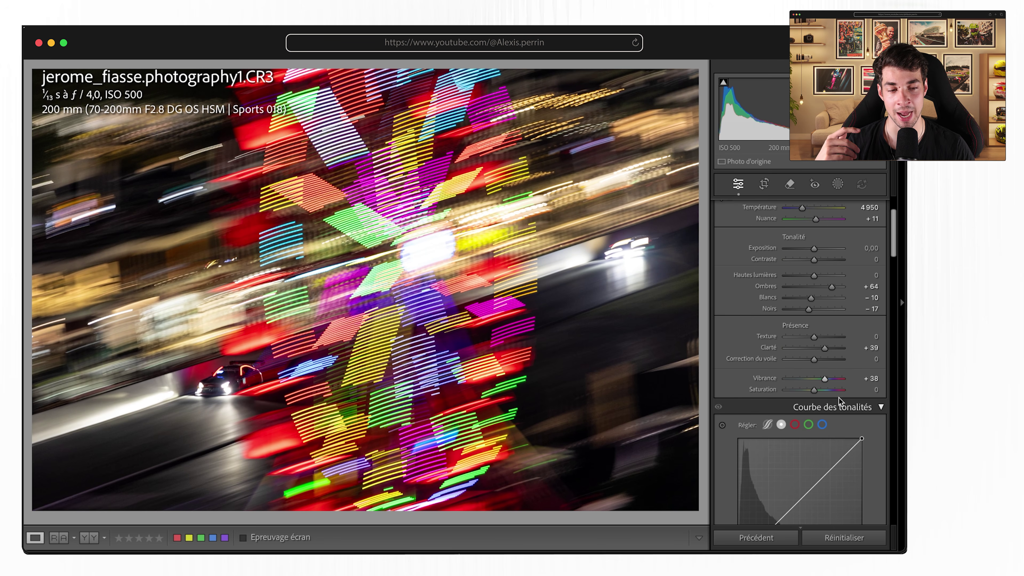
{"action": "double_click", "coordinate": [825, 380]}
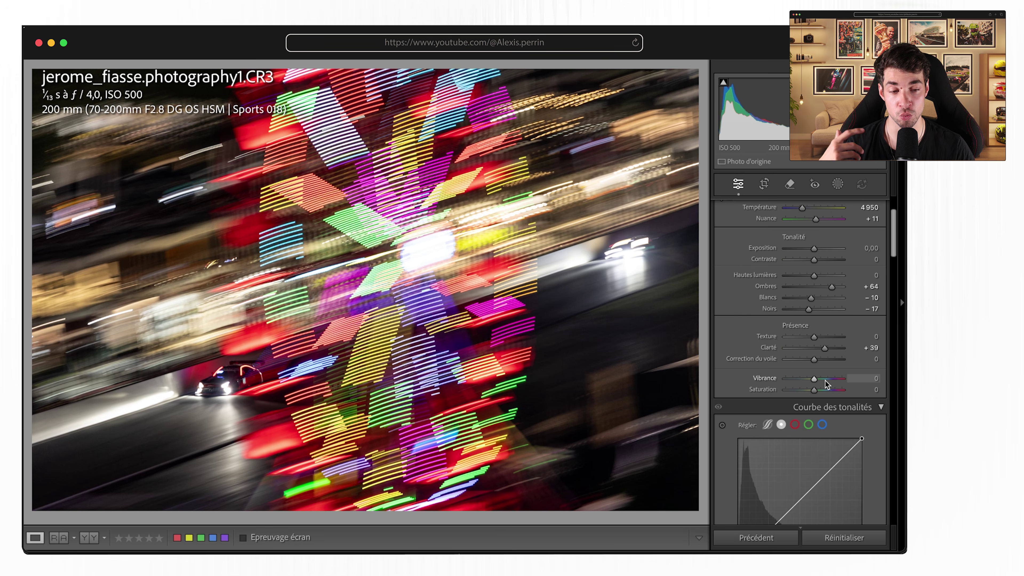
Step: Shape a contrast tone curve with an anchor point in the shadows and a highlight point raised from input 221 to output 231
{"action": "scroll", "coordinate": [806, 388], "scroll_direction": "down", "scroll_amount": 5}
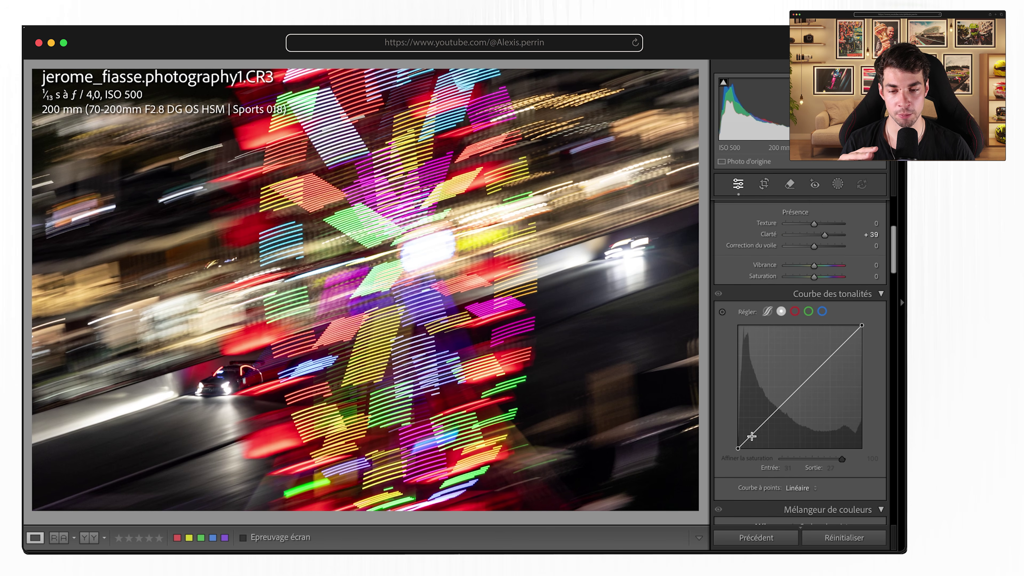
{"action": "left_click", "coordinate": [752, 436]}
{"action": "left_click", "coordinate": [847, 343]}
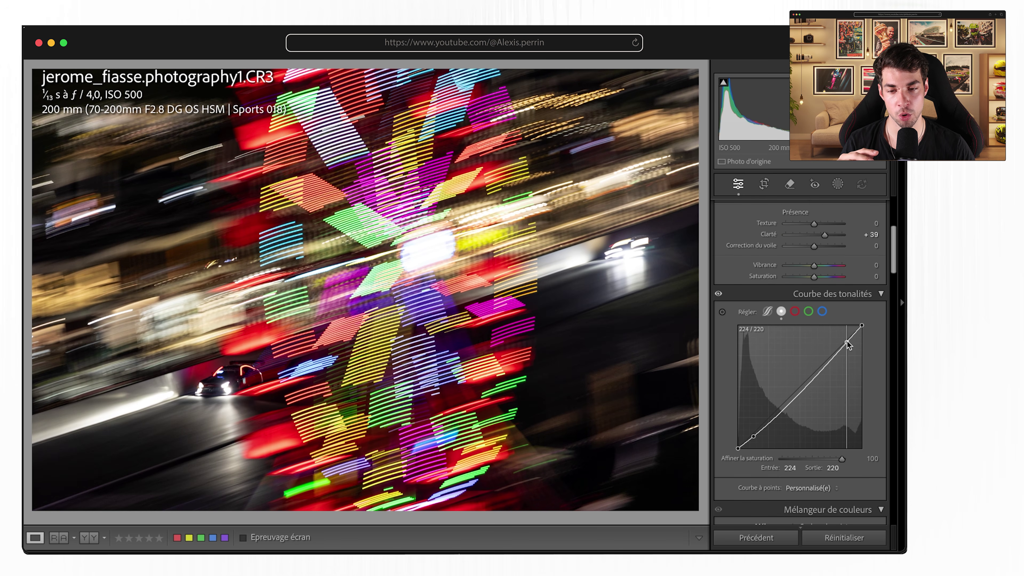
{"action": "left_click_drag", "start_coordinate": [848, 345], "coordinate": [848, 340]}
Step: Raise the saturation of the reds to +38 and of the greens to +69, keeping orange and yellow at 0
{"action": "scroll", "coordinate": [836, 400], "scroll_direction": "down", "scroll_amount": 6}
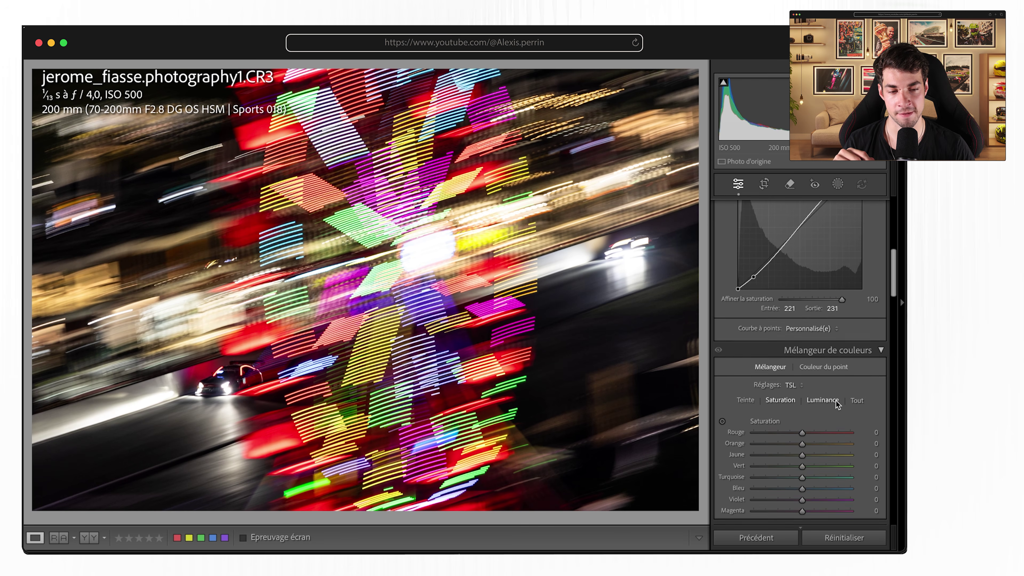
{"action": "scroll", "coordinate": [835, 400], "scroll_direction": "down", "scroll_amount": 2}
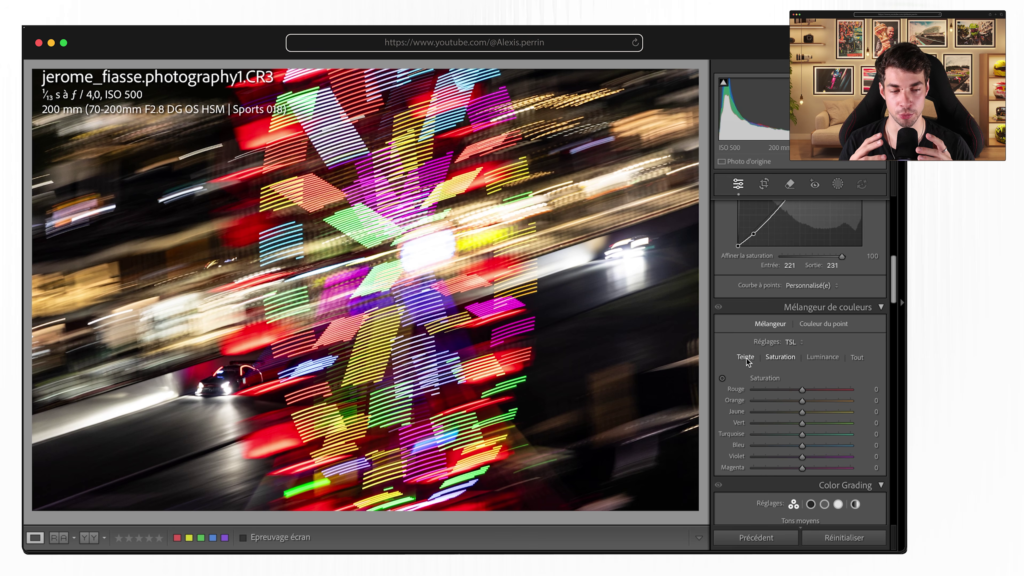
{"action": "scroll", "coordinate": [745, 358], "scroll_direction": "down", "scroll_amount": 2}
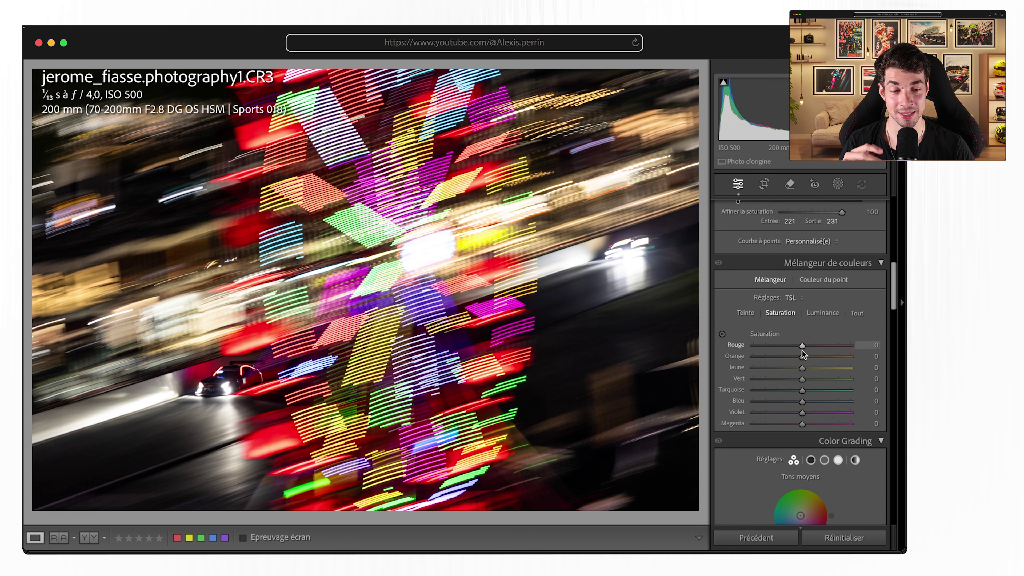
{"action": "left_click_drag", "start_coordinate": [802, 345], "coordinate": [821, 343]}
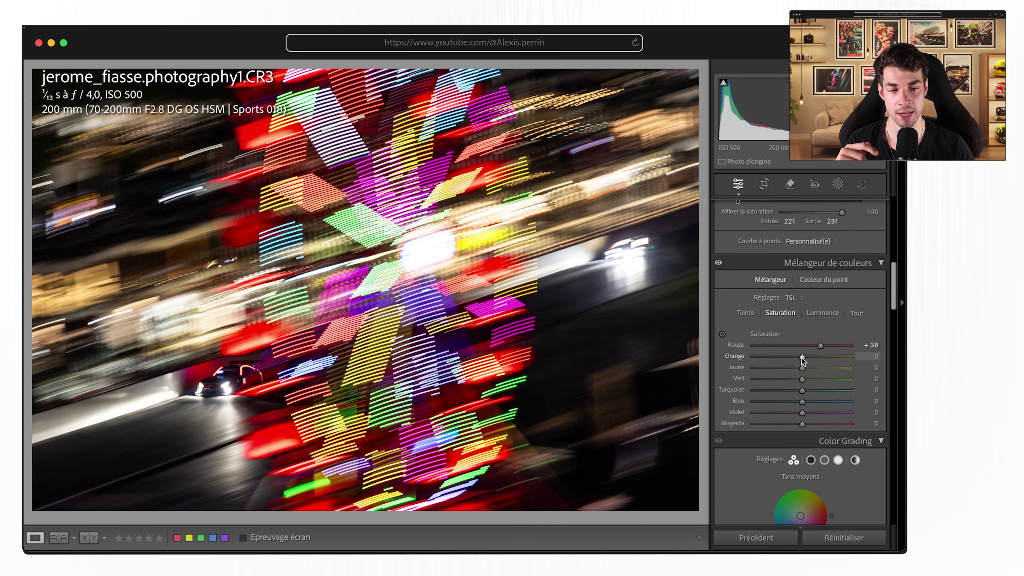
{"action": "mouse_move", "coordinate": [803, 357]}
{"action": "left_mouse_down"}
{"action": "mouse_move", "coordinate": [746, 357]}
{"action": "mouse_move", "coordinate": [802, 357]}
{"action": "left_mouse_up"}
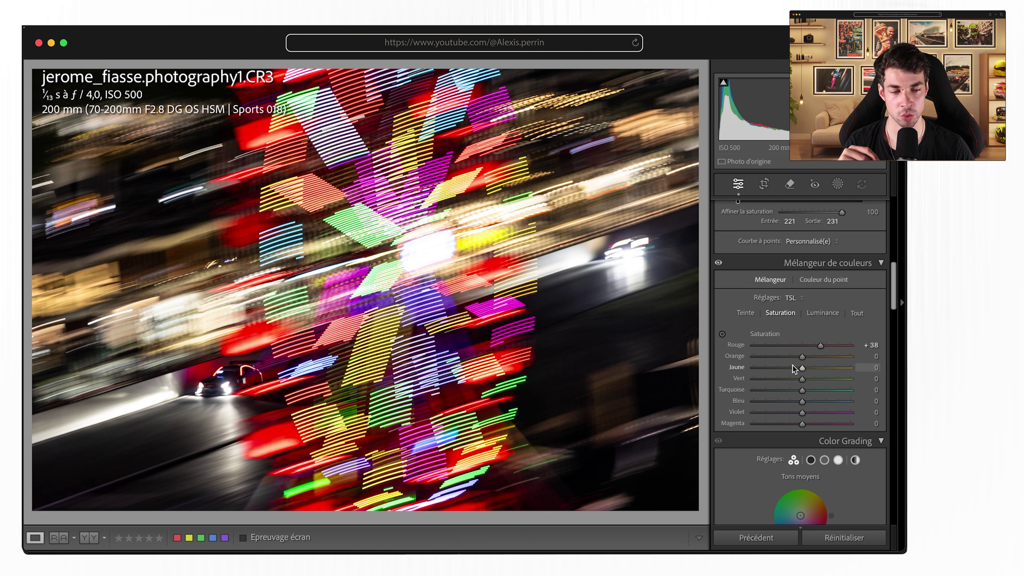
{"action": "mouse_move", "coordinate": [803, 369]}
{"action": "left_mouse_down"}
{"action": "mouse_move", "coordinate": [734, 372]}
{"action": "mouse_move", "coordinate": [877, 383]}
{"action": "mouse_move", "coordinate": [835, 392]}
{"action": "left_mouse_up"}
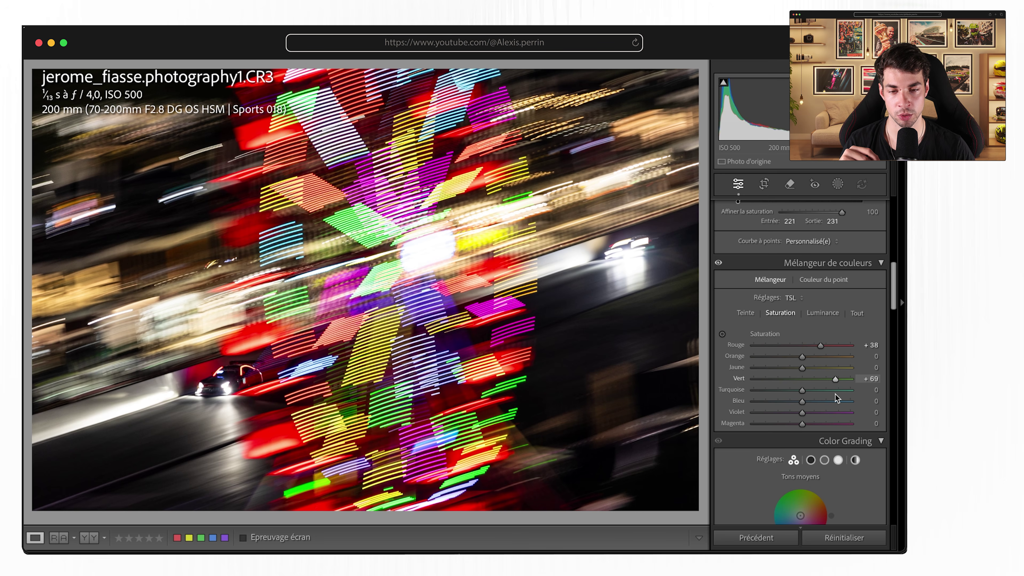
Step: Compare the photo with and without the colour mixing, and set the saturation of blue to +21, violet to +14 and magenta to +14
{"action": "left_click", "coordinate": [716, 263]}
{"action": "left_click", "coordinate": [717, 263]}
{"action": "left_click", "coordinate": [717, 263]}
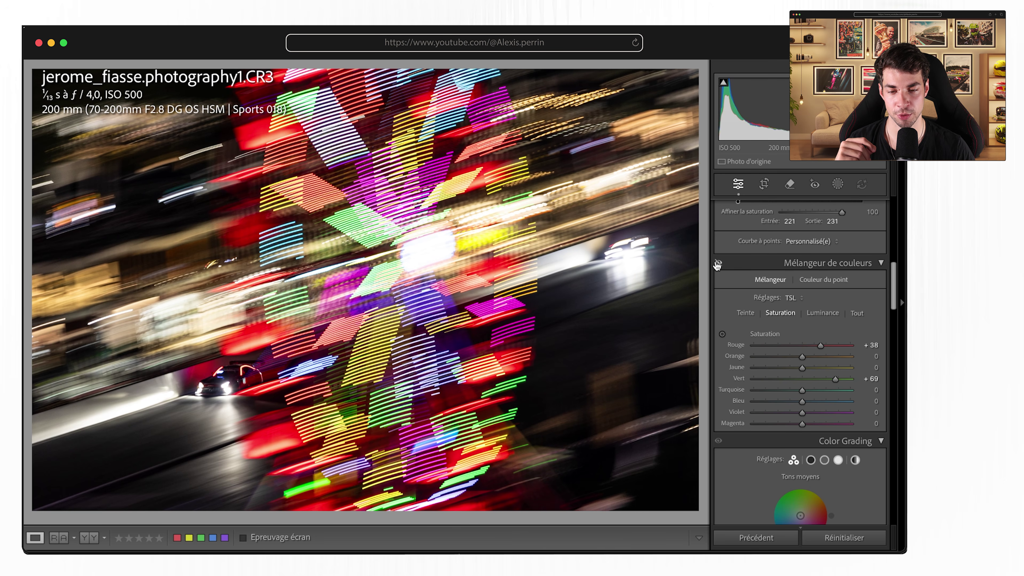
{"action": "left_click", "coordinate": [717, 264]}
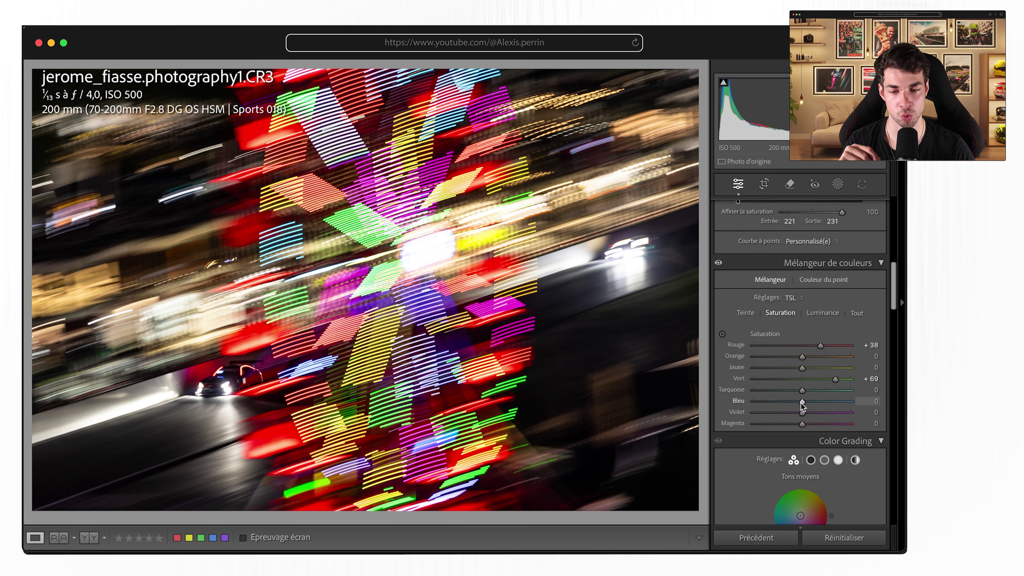
{"action": "mouse_move", "coordinate": [802, 402]}
{"action": "left_mouse_down"}
{"action": "mouse_move", "coordinate": [852, 395]}
{"action": "mouse_move", "coordinate": [780, 396]}
{"action": "mouse_move", "coordinate": [819, 407]}
{"action": "mouse_move", "coordinate": [794, 424]}
{"action": "mouse_move", "coordinate": [731, 424]}
{"action": "mouse_move", "coordinate": [811, 420]}
{"action": "left_mouse_up"}
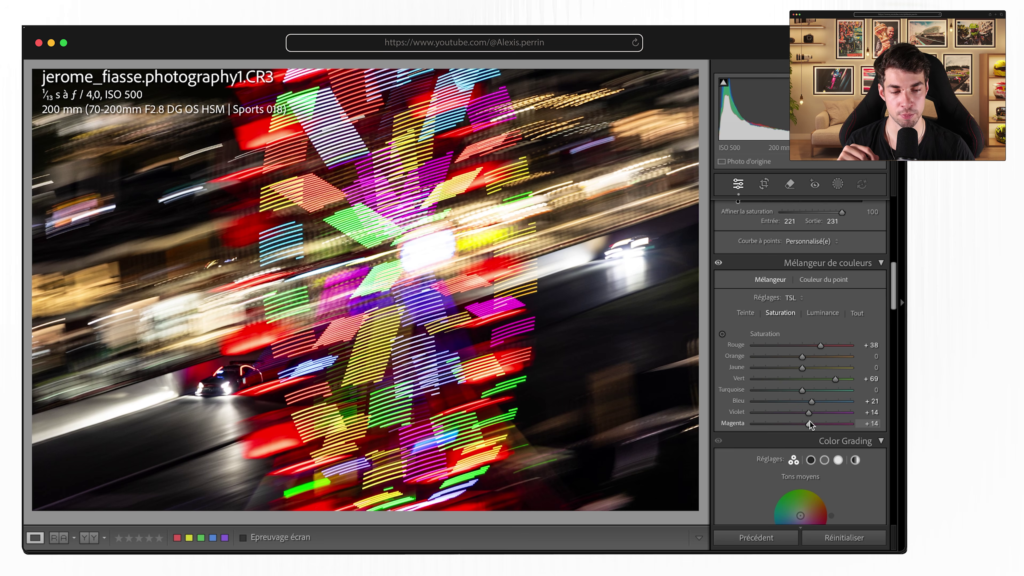
Step: Compare the edited photo with the original version several times
{"action": "scroll", "coordinate": [802, 449], "scroll_direction": "down", "scroll_amount": 5}
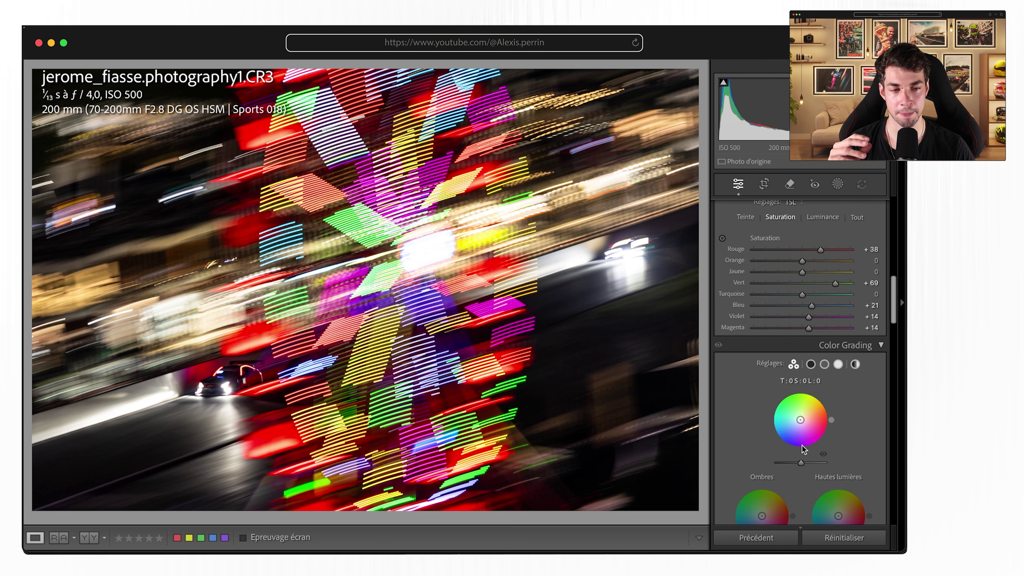
{"action": "key", "text": "backslash"}
{"action": "key", "text": "backslash"}
{"action": "key", "text": "backslash"}
{"action": "key", "text": "backslash"}
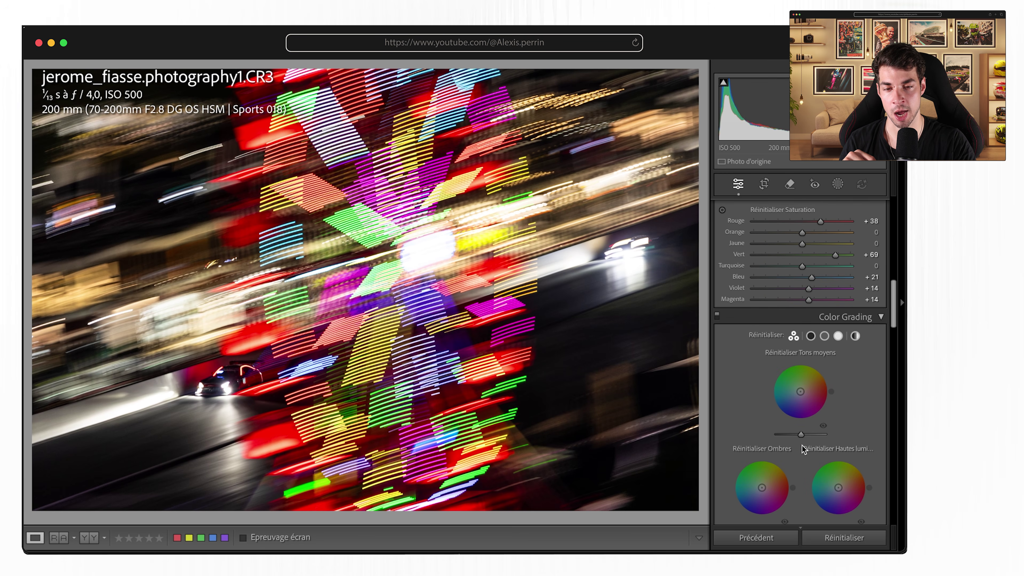
{"action": "key", "text": "backslash"}
{"action": "key", "text": "backslash"}
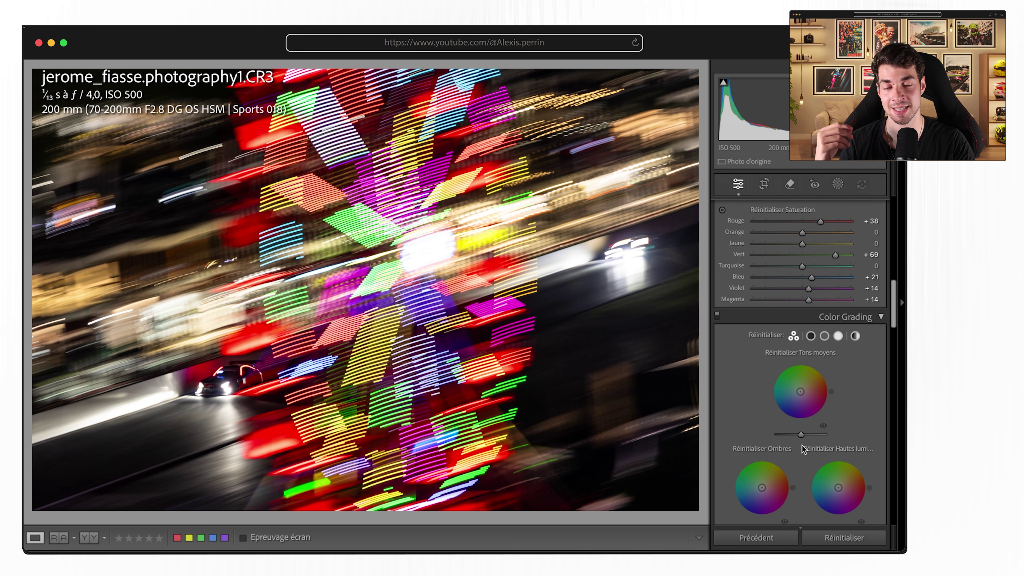
{"action": "key", "text": "alt"}
Step: Turn off the lens profile correction while keeping the chromatic aberration removal
{"action": "scroll", "coordinate": [801, 445], "scroll_direction": "down", "scroll_amount": 15}
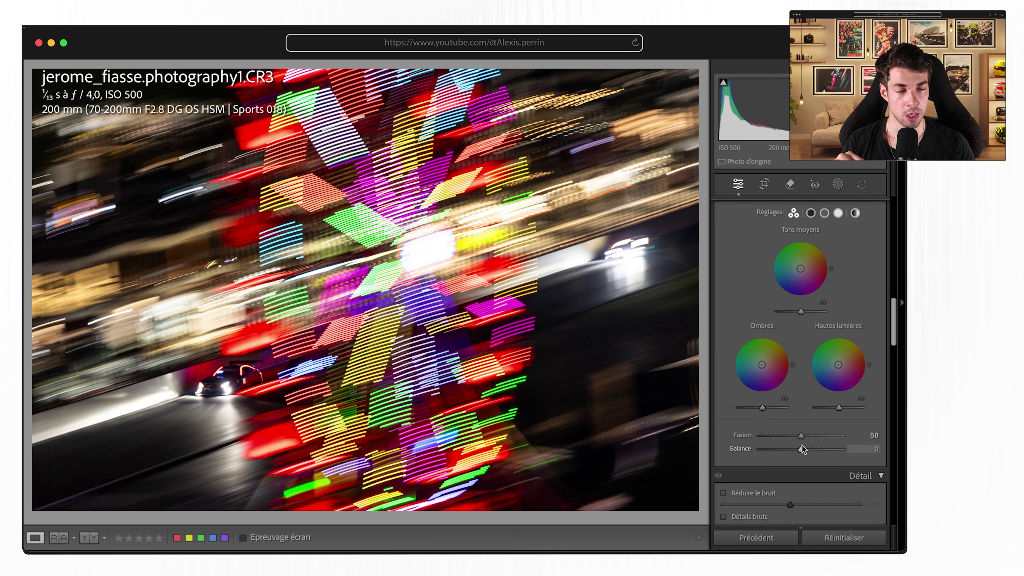
{"action": "scroll", "coordinate": [802, 445], "scroll_direction": "down", "scroll_amount": 15}
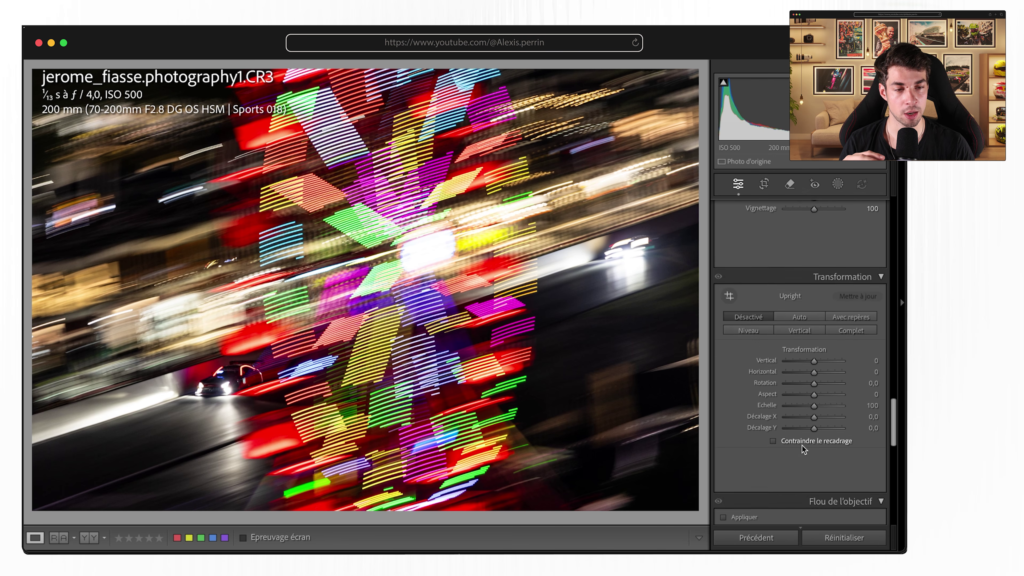
{"action": "scroll", "coordinate": [803, 447], "scroll_direction": "up", "scroll_amount": 10}
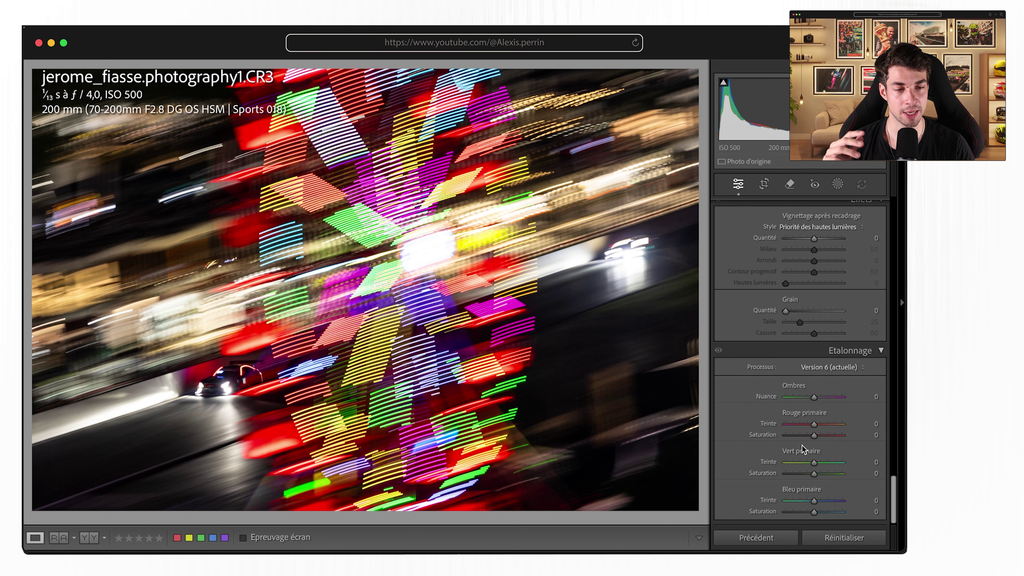
{"action": "scroll", "coordinate": [803, 449], "scroll_direction": "up", "scroll_amount": 3}
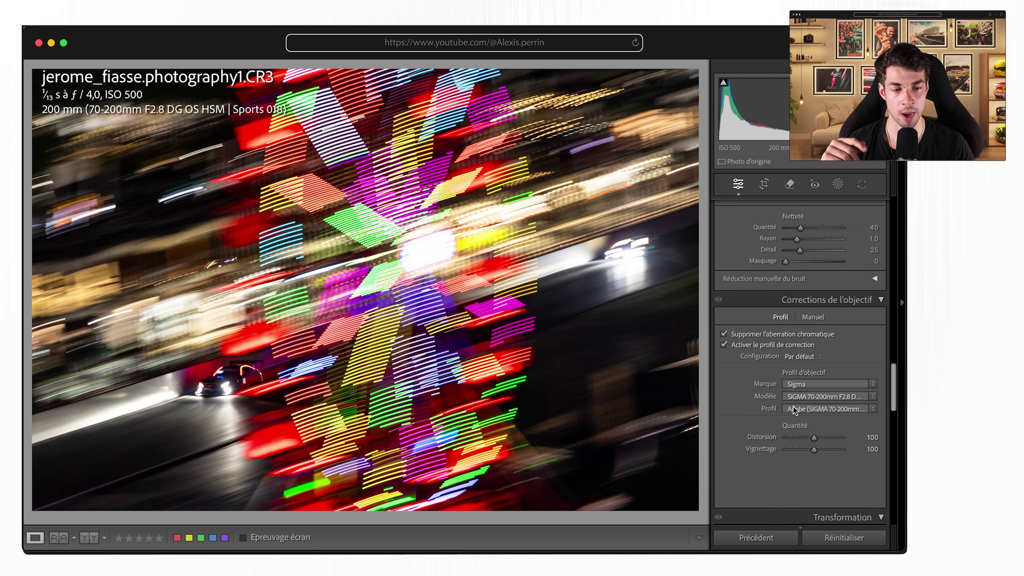
{"action": "left_click", "coordinate": [781, 347]}
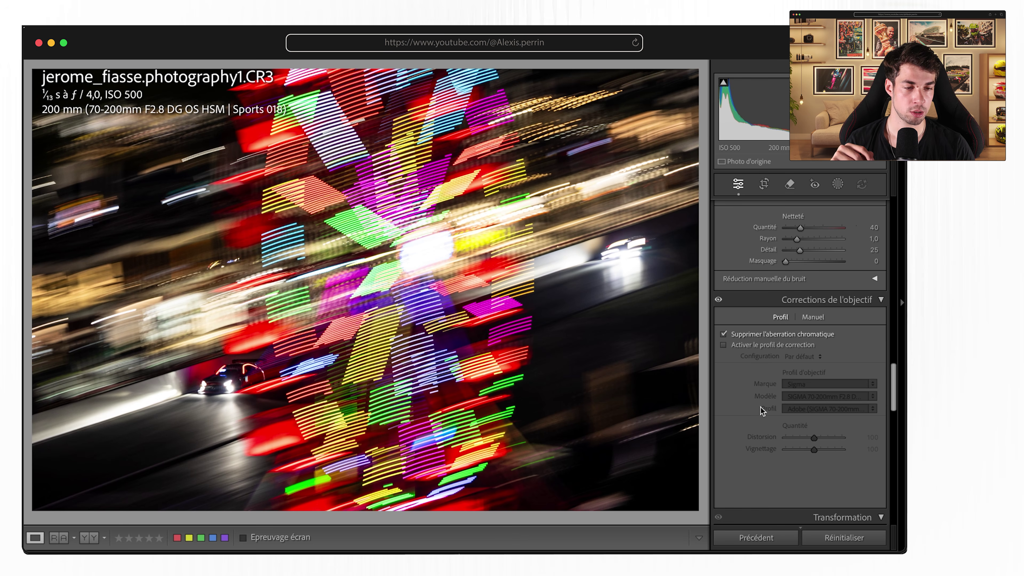
Step: Set the sharpening masking to 70 and inspect the car and the coloured light panels up close
{"action": "scroll", "coordinate": [768, 400], "scroll_direction": "up", "scroll_amount": 3}
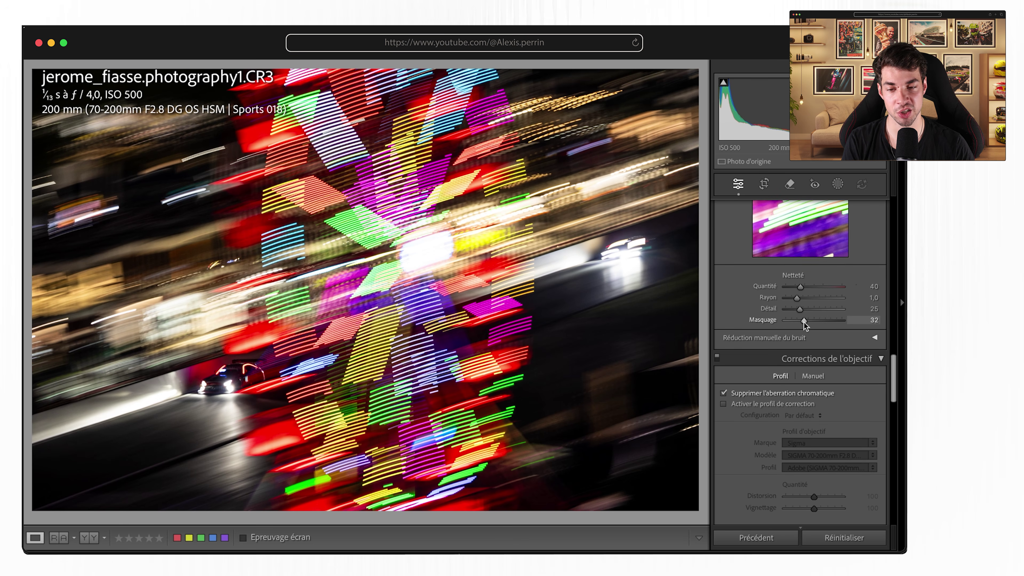
{"action": "left_click_drag", "start_coordinate": [804, 322], "coordinate": [825, 321]}
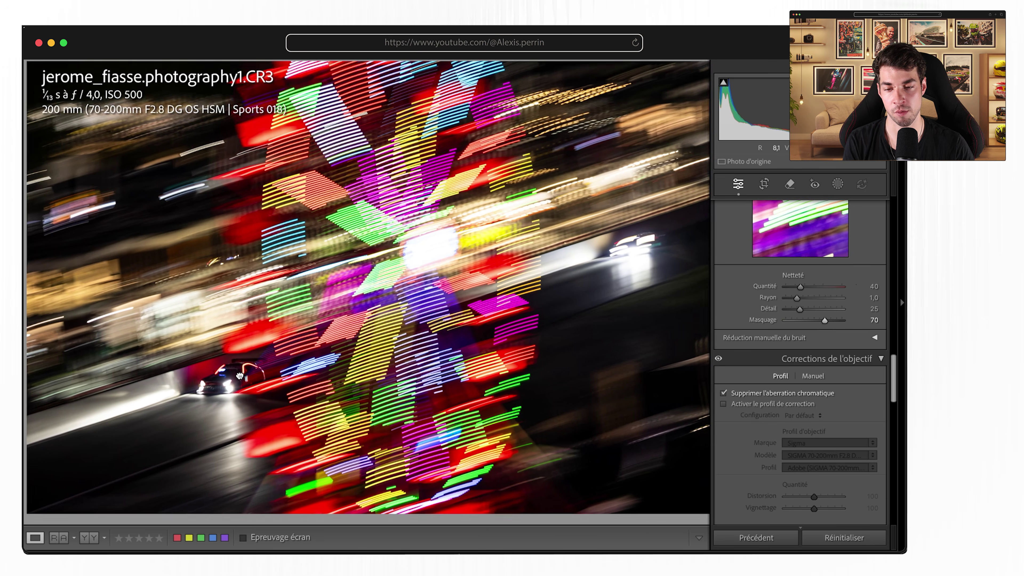
{"action": "left_click", "coordinate": [316, 425]}
{"action": "left_click_drag", "start_coordinate": [316, 426], "coordinate": [358, 416]}
{"action": "left_click", "coordinate": [359, 416]}
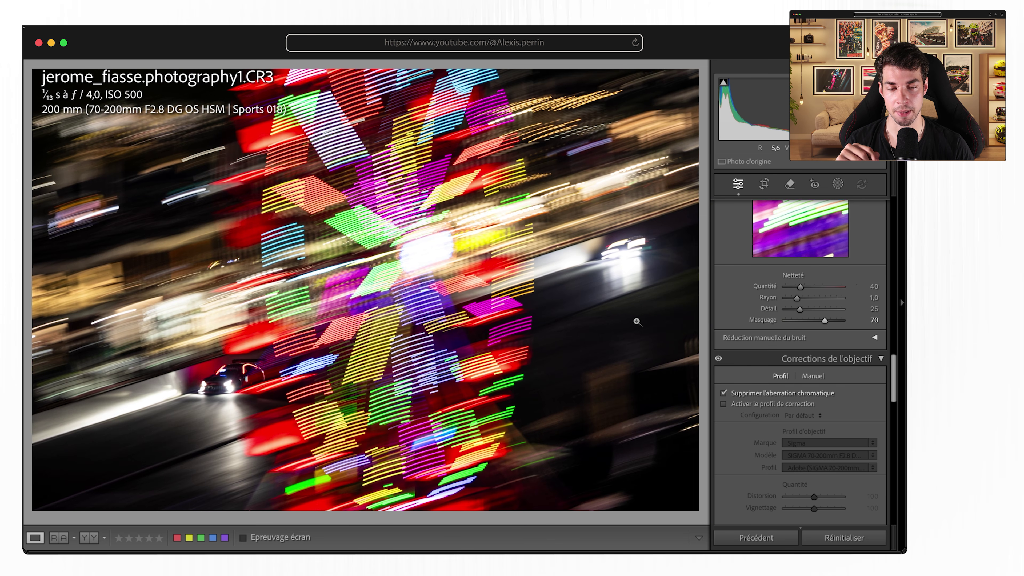
{"action": "scroll", "coordinate": [776, 319], "scroll_direction": "up", "scroll_amount": 10}
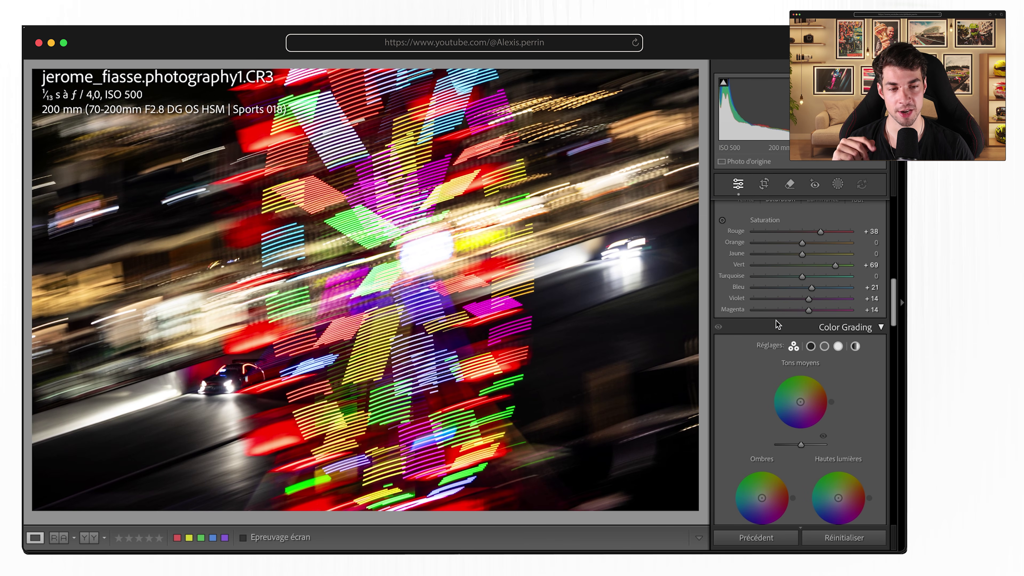
{"action": "scroll", "coordinate": [778, 323], "scroll_direction": "up", "scroll_amount": 5}
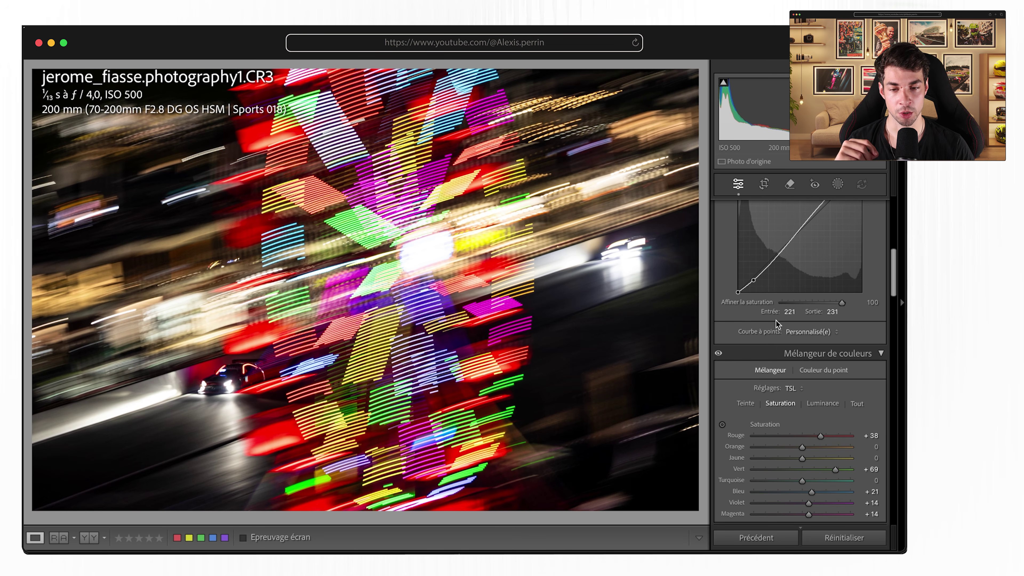
{"action": "scroll", "coordinate": [776, 320], "scroll_direction": "up", "scroll_amount": 5}
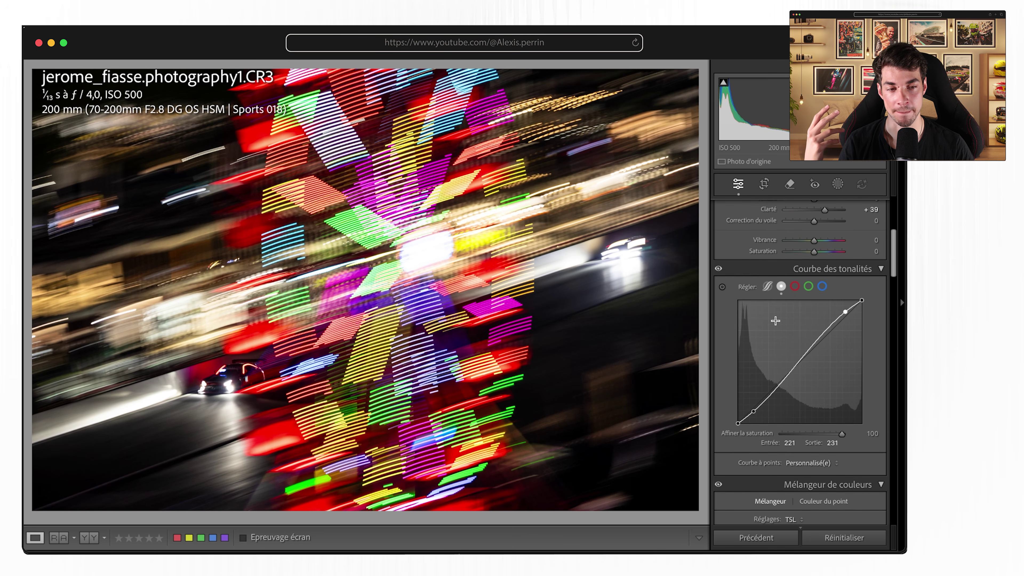
Step: Set the sharpening masking of the denalmedia2.cr3 motorbike photo to 77 and compare the edit with the original
{"action": "scroll", "coordinate": [775, 321], "scroll_direction": "up", "scroll_amount": 5}
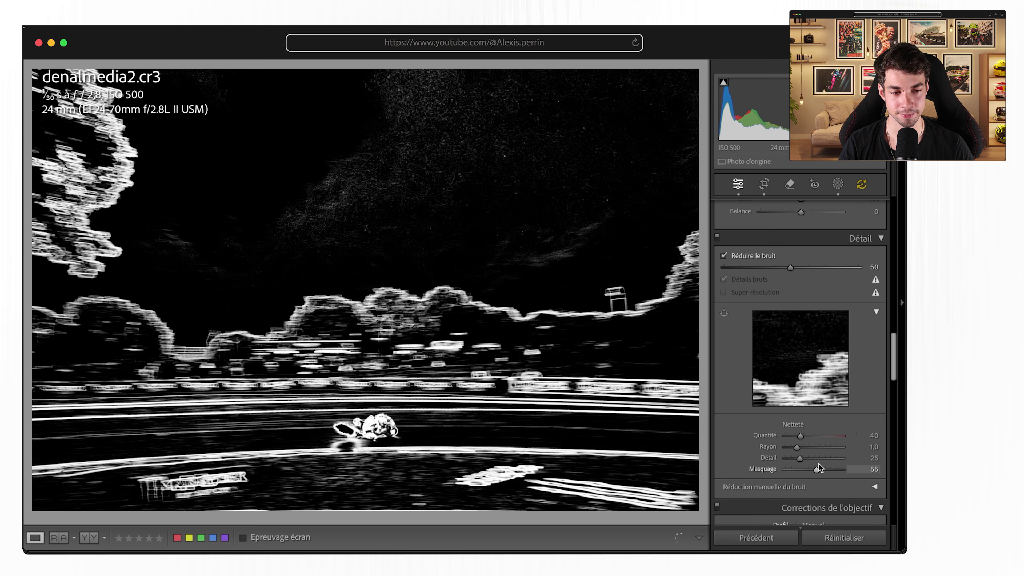
{"action": "left_click_drag", "start_coordinate": [819, 464], "coordinate": [828, 466]}
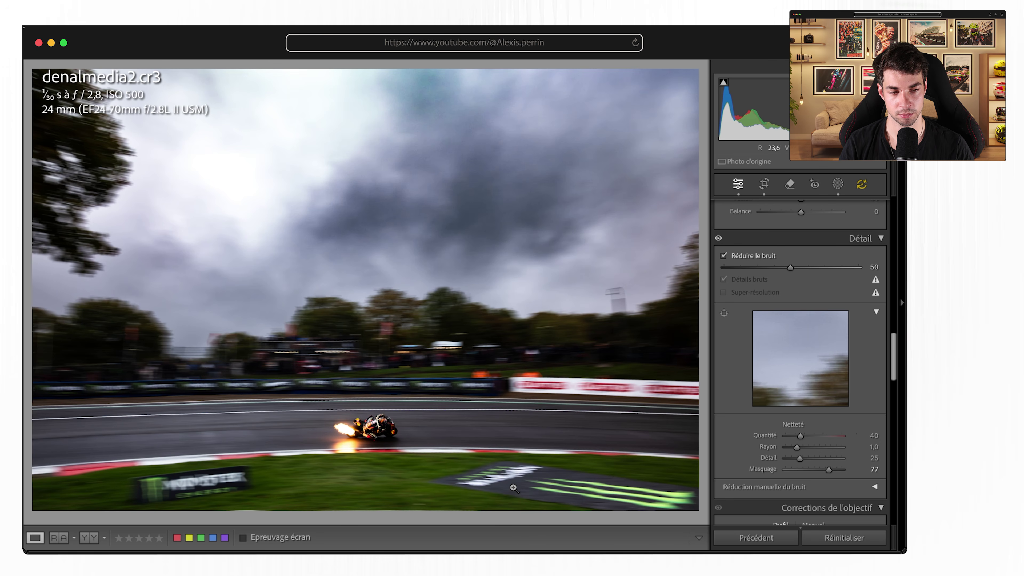
{"action": "key", "text": "alt"}
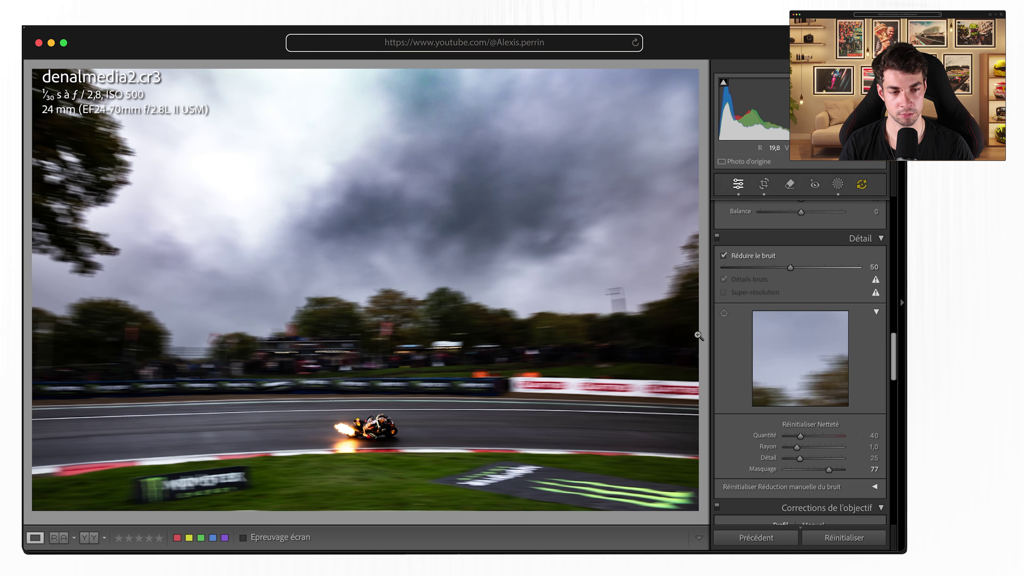
{"action": "key", "text": "backslash"}
{"action": "key", "text": "backslash"}
{"action": "key", "text": "backslash"}
{"action": "key", "text": "backslash"}
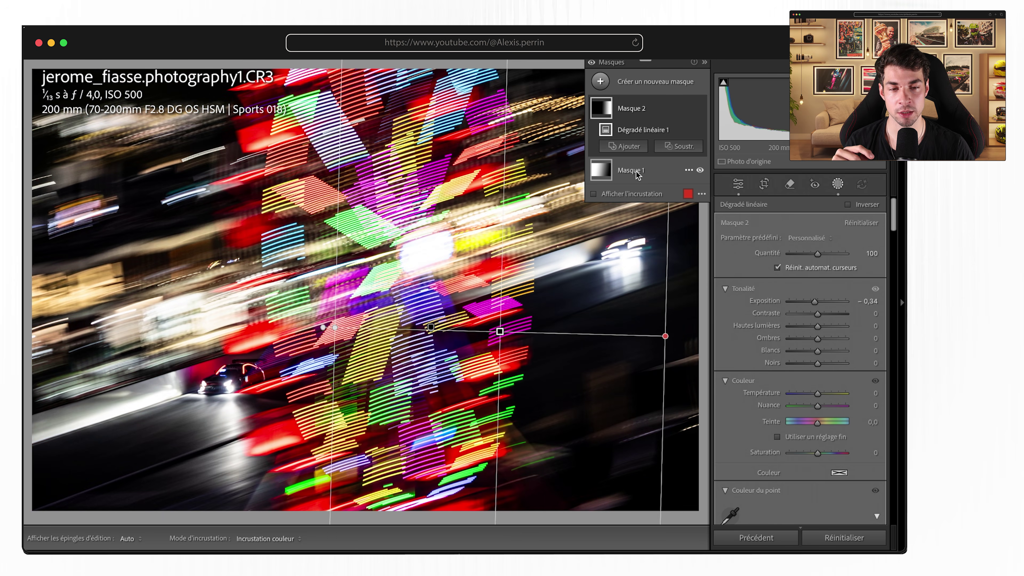
Step: Compare the night racing photo with and without the first linear gradient mask
{"action": "left_click", "coordinate": [639, 174]}
{"action": "left_click", "coordinate": [700, 136]}
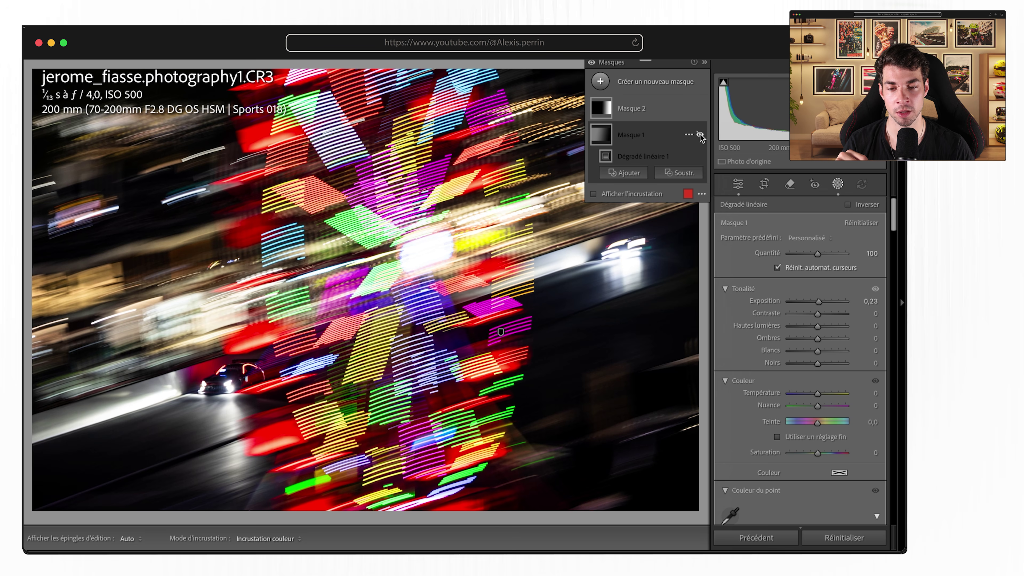
{"action": "left_click", "coordinate": [700, 135]}
{"action": "left_click", "coordinate": [701, 135]}
{"action": "left_click", "coordinate": [700, 135]}
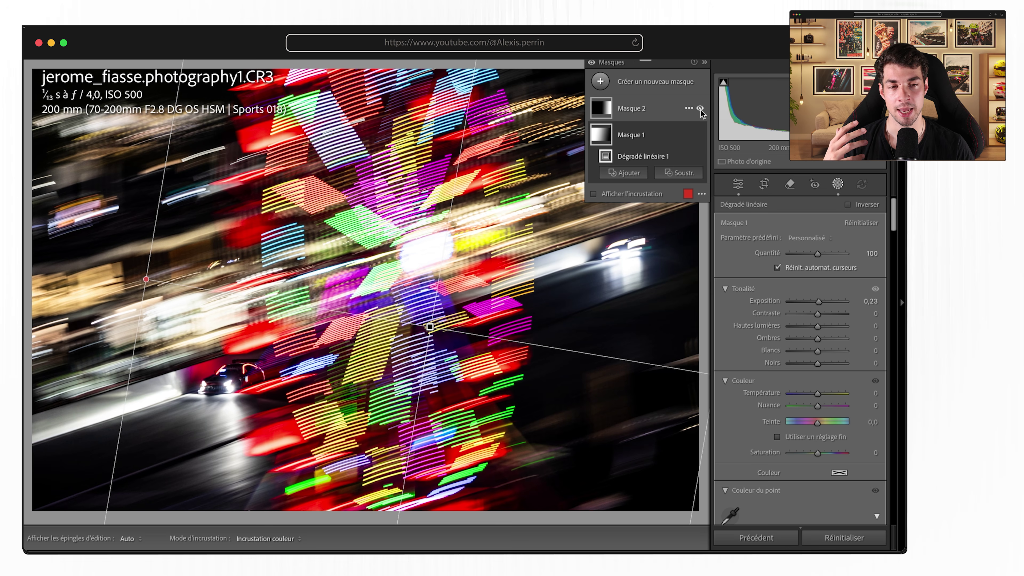
Step: Compare the night racing photo with and without the second linear gradient mask several times
{"action": "left_click", "coordinate": [701, 109]}
{"action": "left_click", "coordinate": [701, 108]}
{"action": "left_click", "coordinate": [700, 108]}
{"action": "left_click", "coordinate": [700, 109]}
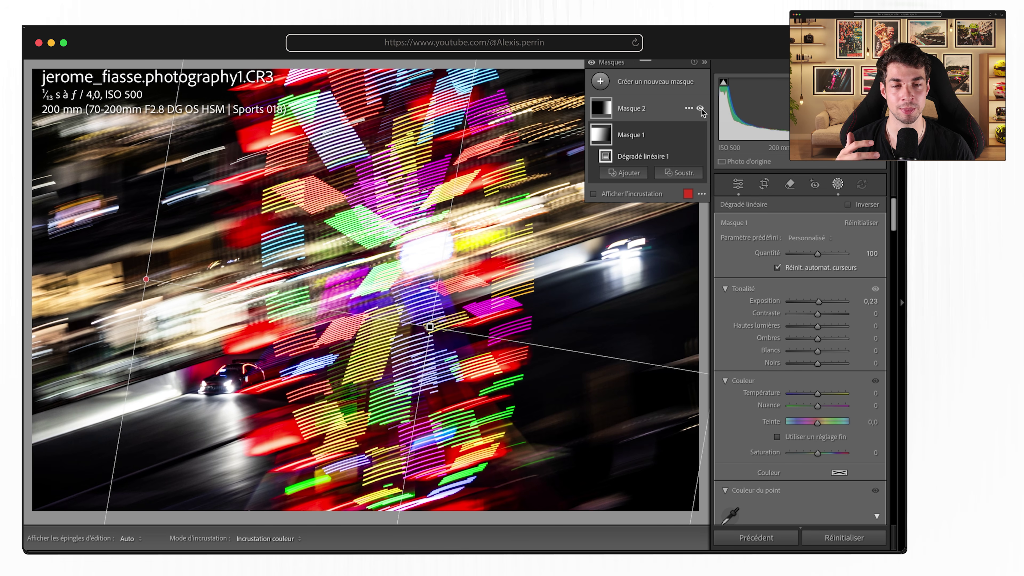
{"action": "left_click", "coordinate": [700, 108]}
{"action": "left_click", "coordinate": [700, 109]}
{"action": "double_click", "coordinate": [682, 109]}
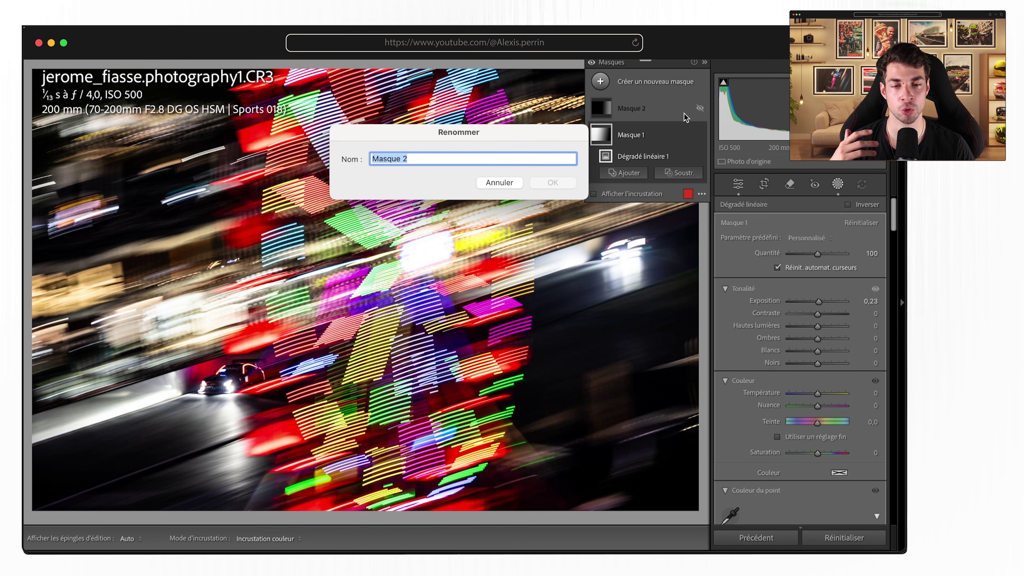
{"action": "left_click", "coordinate": [499, 182]}
Step: Set the exposure of the second linear gradient mask to -0.81 and return to the basic adjustments
{"action": "left_click", "coordinate": [650, 113]}
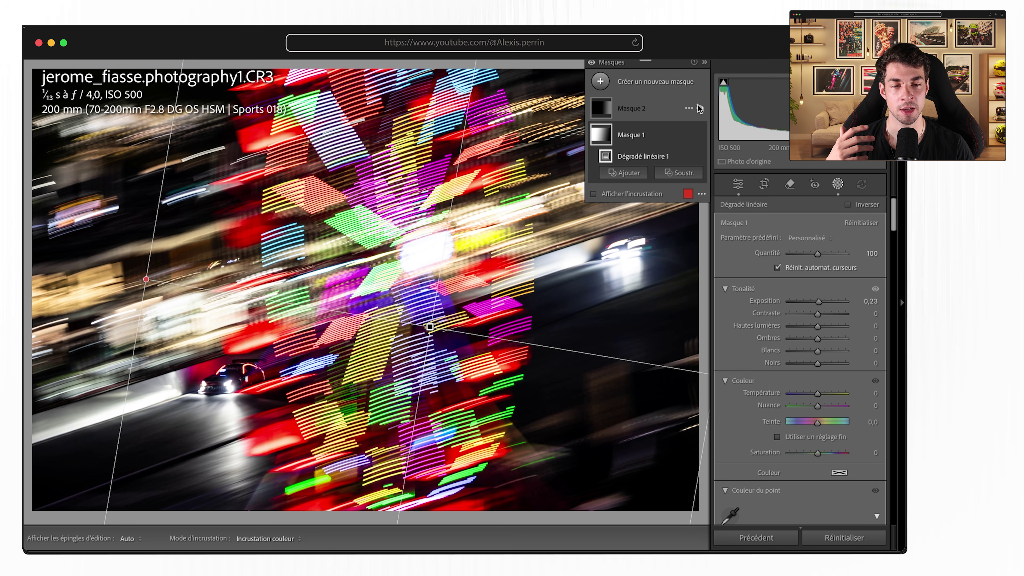
{"action": "left_click_drag", "start_coordinate": [815, 301], "coordinate": [811, 303]}
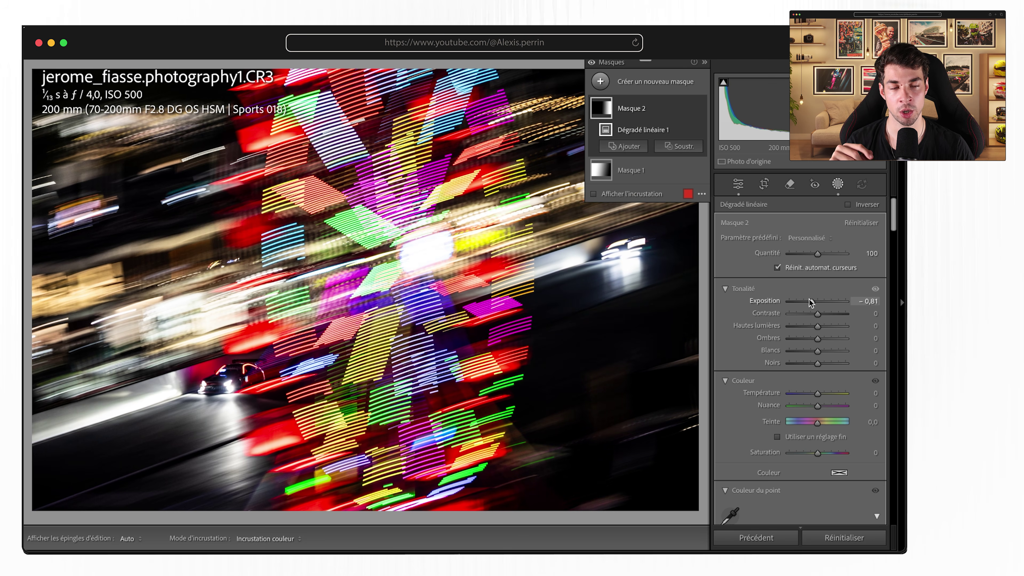
{"action": "left_click", "coordinate": [834, 189]}
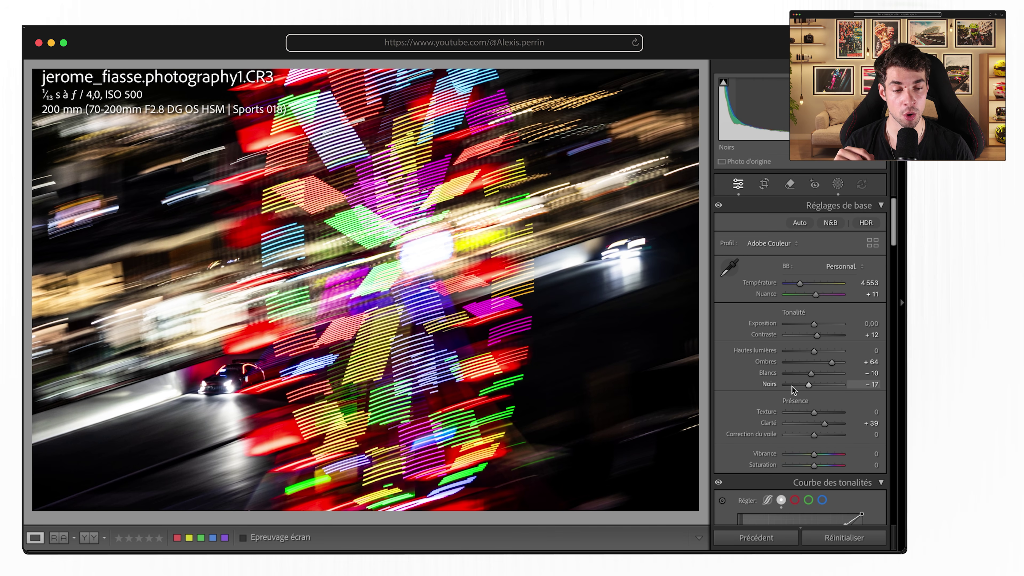
{"action": "scroll", "coordinate": [792, 386], "scroll_direction": "down", "scroll_amount": 3}
{"action": "scroll", "coordinate": [785, 393], "scroll_direction": "up", "scroll_amount": 2}
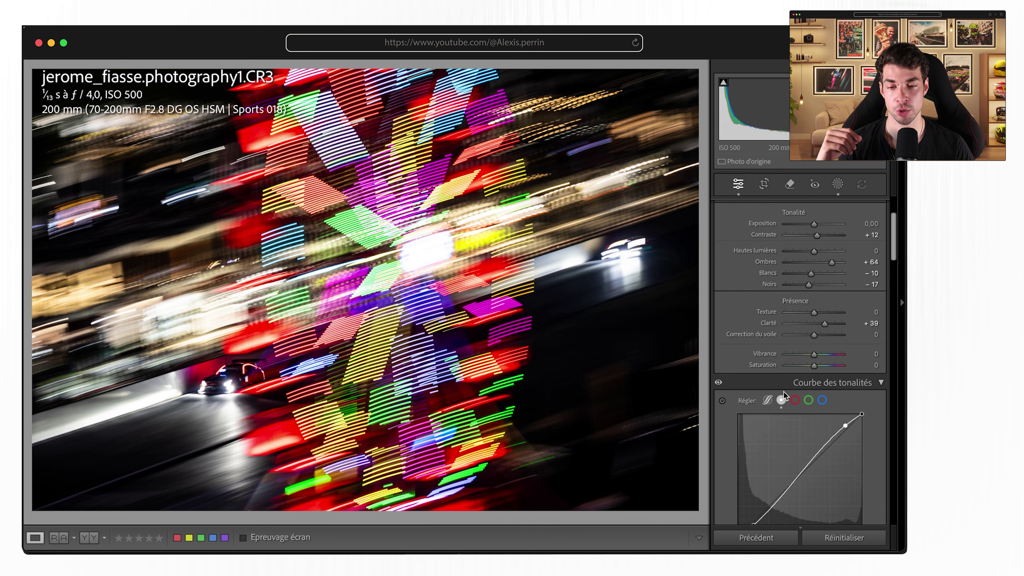
{"action": "scroll", "coordinate": [785, 395], "scroll_direction": "up", "scroll_amount": 1}
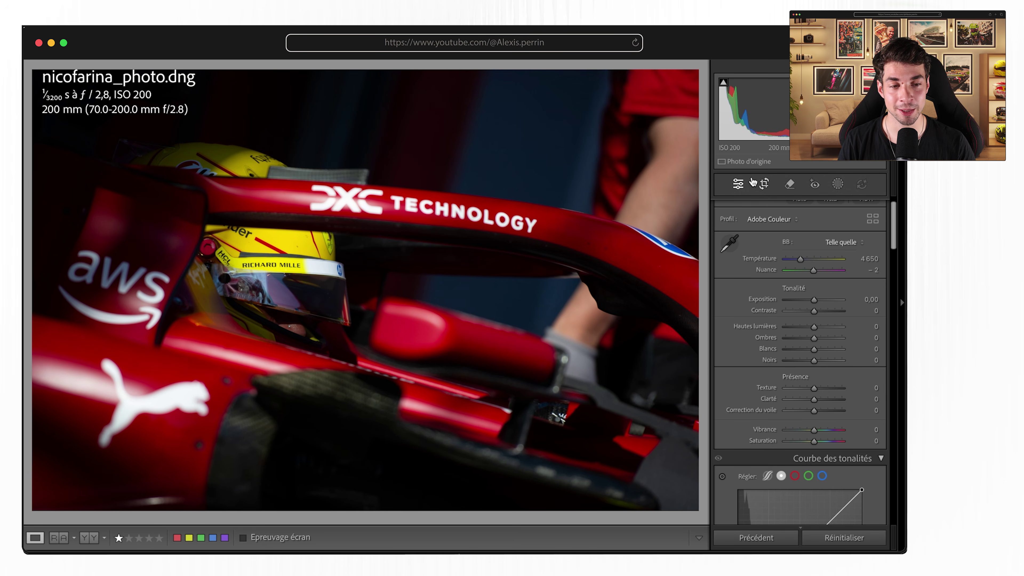
{"action": "key", "text": "r"}
{"action": "left_click_drag", "start_coordinate": [699, 290], "coordinate": [559, 289]}
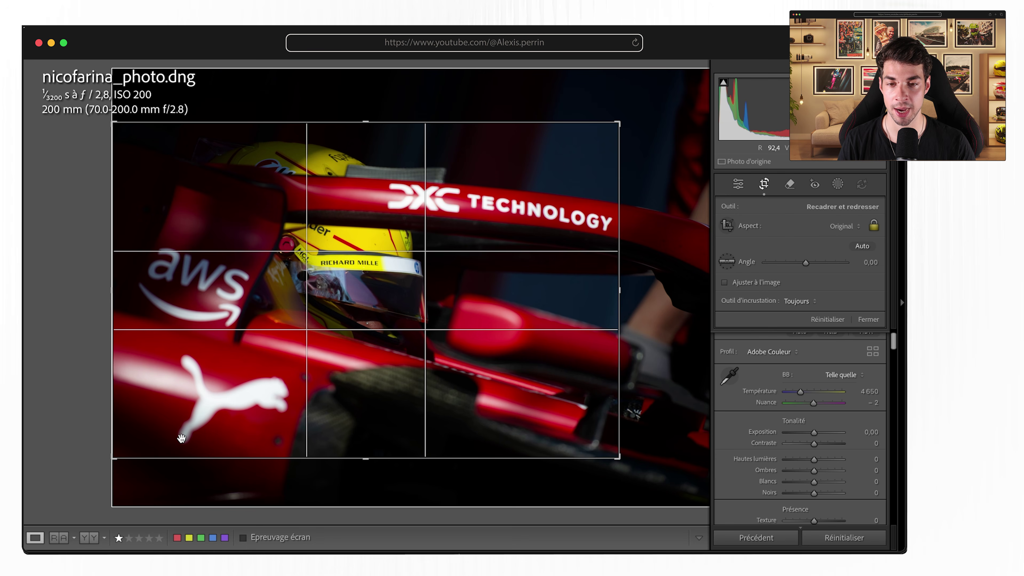
{"action": "left_click_drag", "start_coordinate": [268, 189], "coordinate": [270, 187]}
{"action": "left_click_drag", "start_coordinate": [621, 284], "coordinate": [620, 284]}
{"action": "key", "text": "Return"}
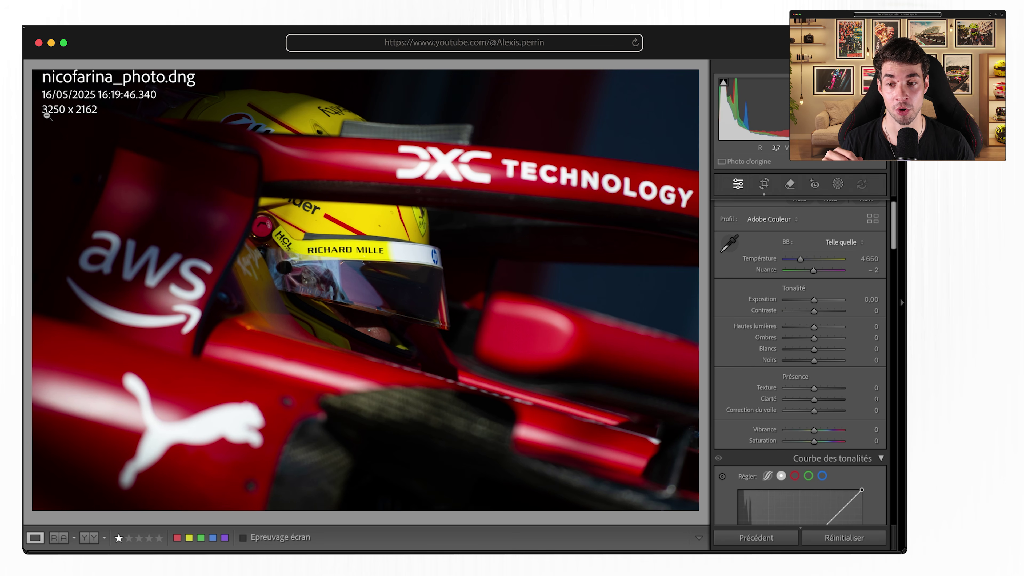
{"action": "left_click", "coordinate": [392, 281]}
{"action": "scroll", "coordinate": [393, 285], "scroll_direction": "down", "scroll_amount": 2}
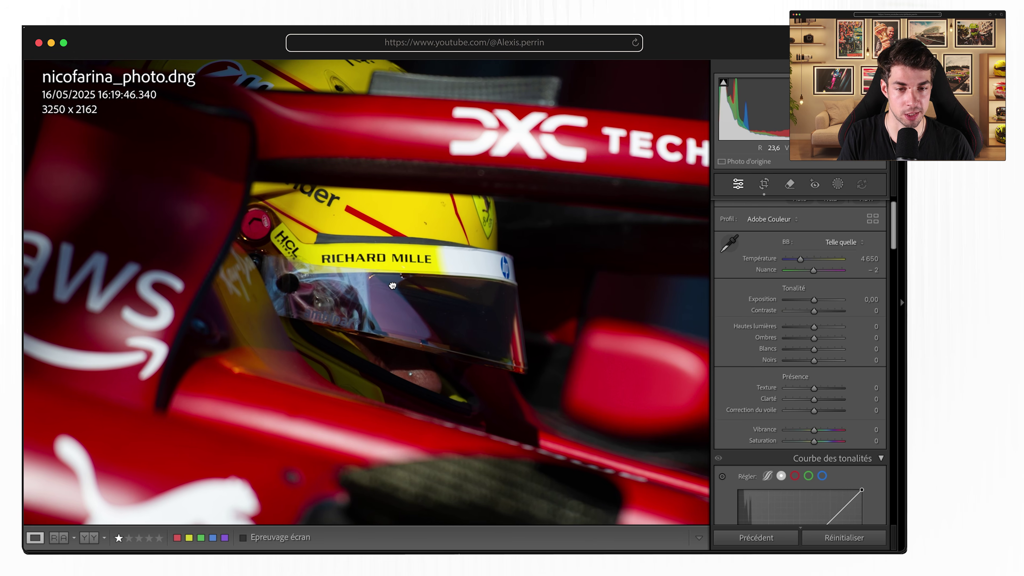
{"action": "left_click", "coordinate": [393, 284]}
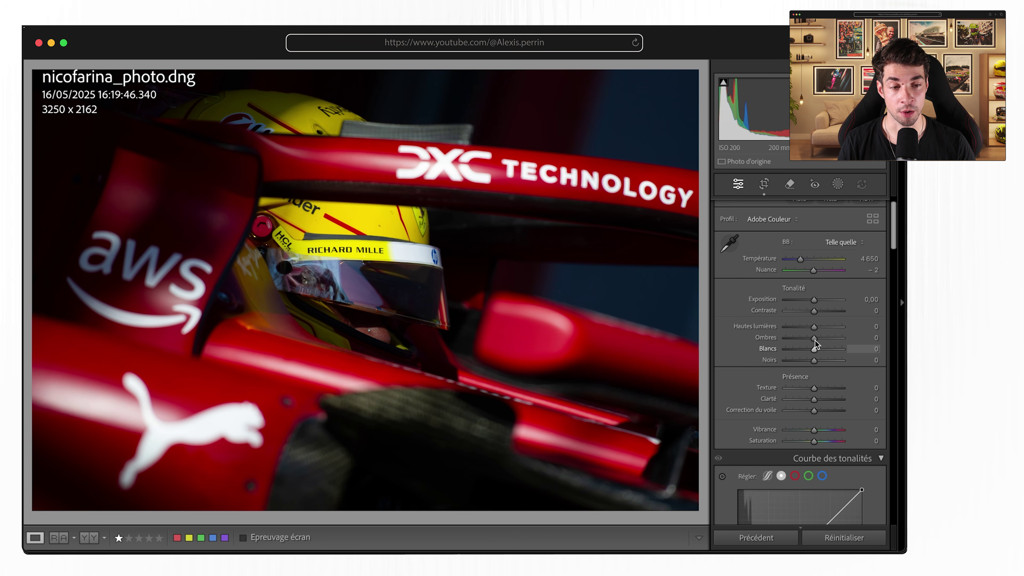
Step: Set highlights to +29, shadows to -33, whites to +22, blacks to -25, clarity to +19 and dehaze to +31
{"action": "left_click_drag", "start_coordinate": [817, 322], "coordinate": [806, 357]}
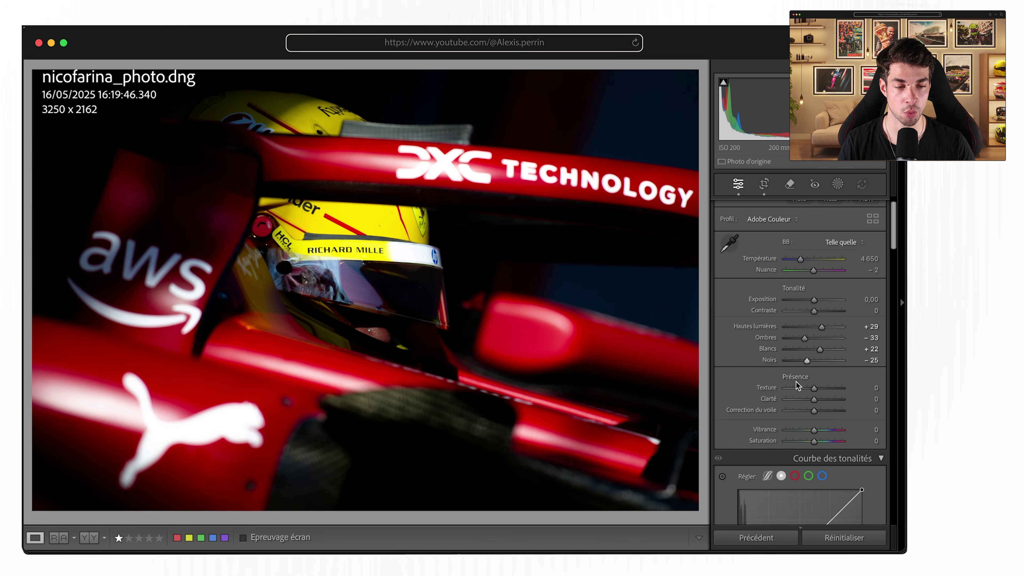
{"action": "left_click_drag", "start_coordinate": [814, 400], "coordinate": [824, 406]}
{"action": "scroll", "coordinate": [824, 405], "scroll_direction": "down", "scroll_amount": 5}
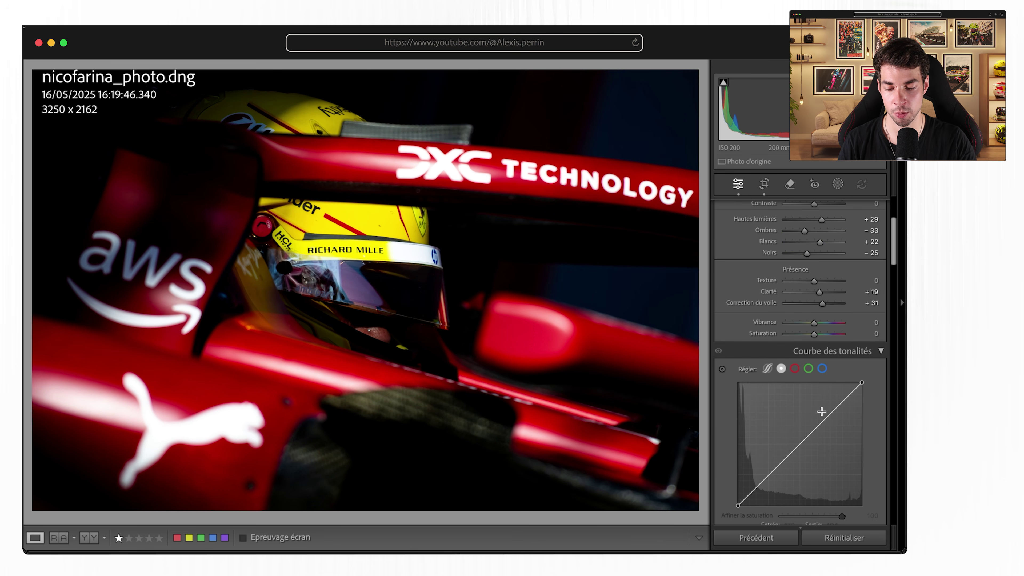
Step: Compare the edited Formula 1 photo with its original version several times
{"action": "key", "text": "alt"}
{"action": "key", "text": "backslash"}
{"action": "key", "text": "backslash"}
{"action": "key", "text": "backslash"}
{"action": "key", "text": "backslash"}
{"action": "key", "text": "backslash"}
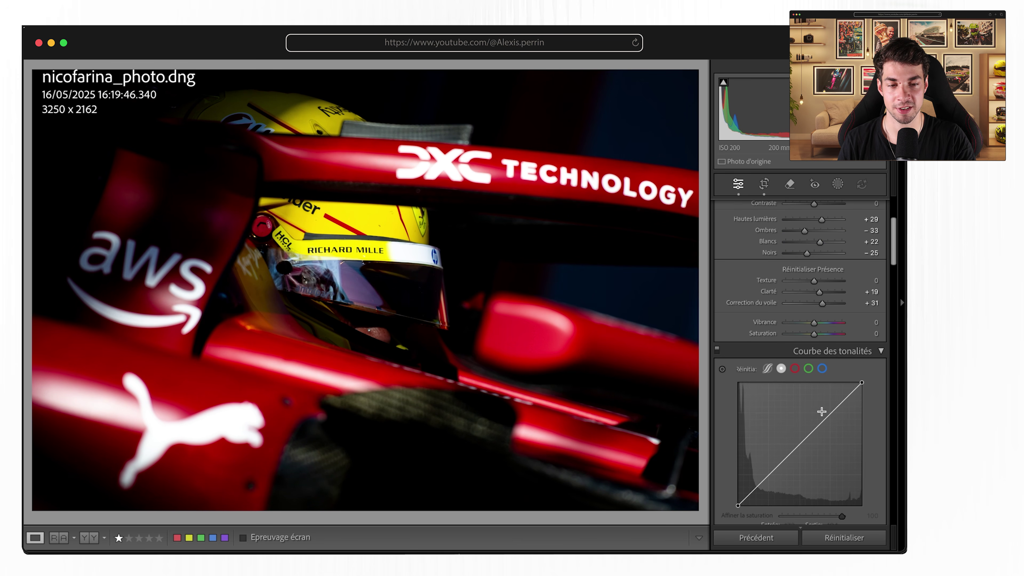
{"action": "key", "text": "backslash"}
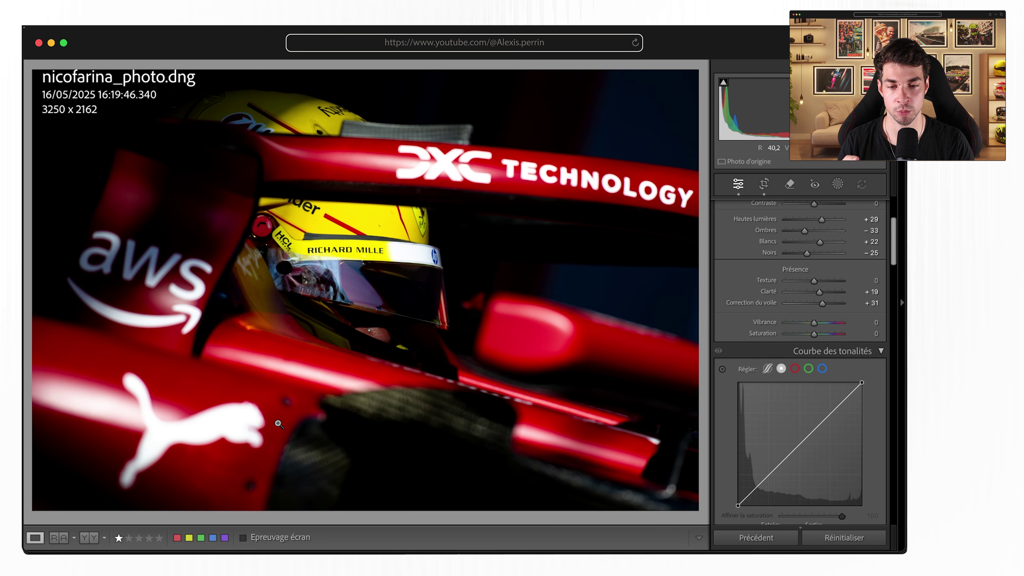
Step: Shape the tone curve into an S with a shadow point at 59/37, a midtone point and a highlight point at 190/202
{"action": "scroll", "coordinate": [793, 435], "scroll_direction": "down", "scroll_amount": 2}
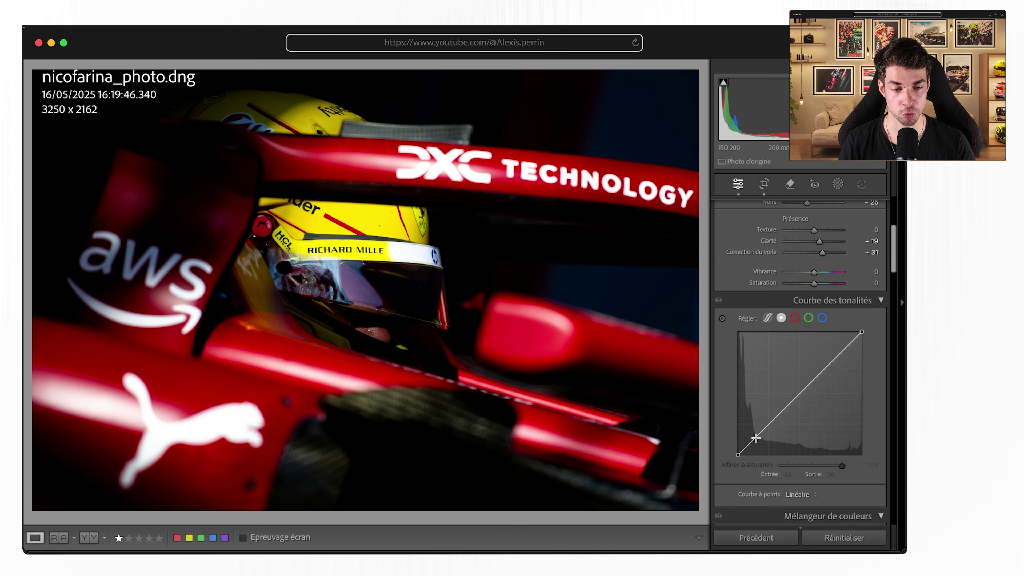
{"action": "left_click_drag", "start_coordinate": [753, 438], "coordinate": [768, 441]}
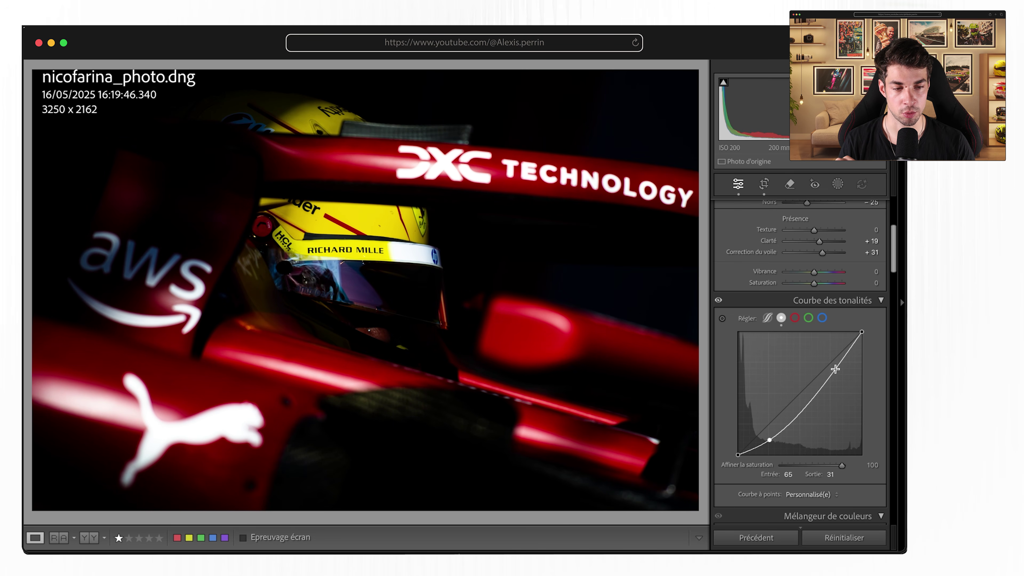
{"action": "left_click_drag", "start_coordinate": [832, 371], "coordinate": [830, 356]}
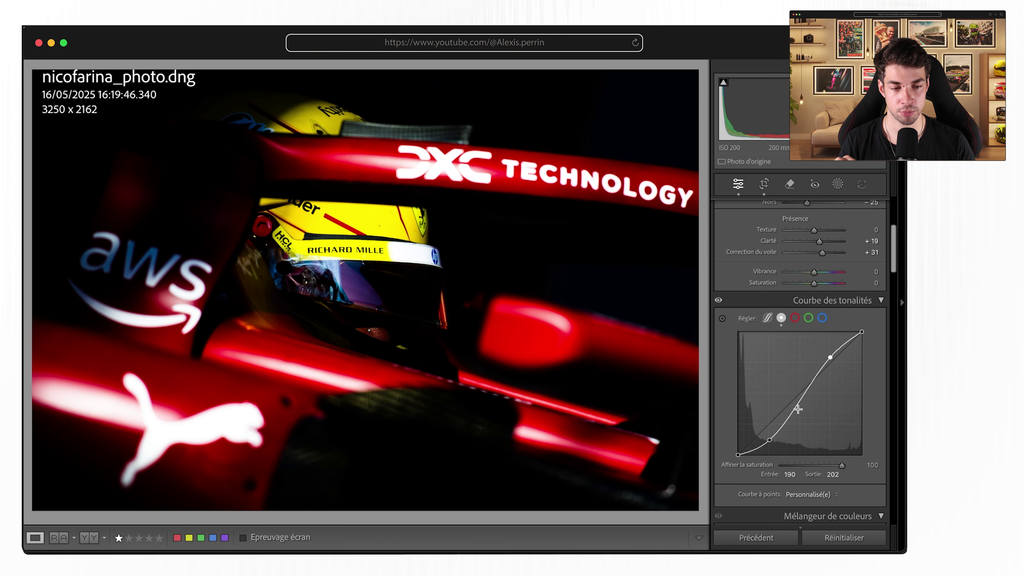
{"action": "left_click_drag", "start_coordinate": [796, 402], "coordinate": [798, 402]}
{"action": "left_click_drag", "start_coordinate": [765, 445], "coordinate": [765, 436]}
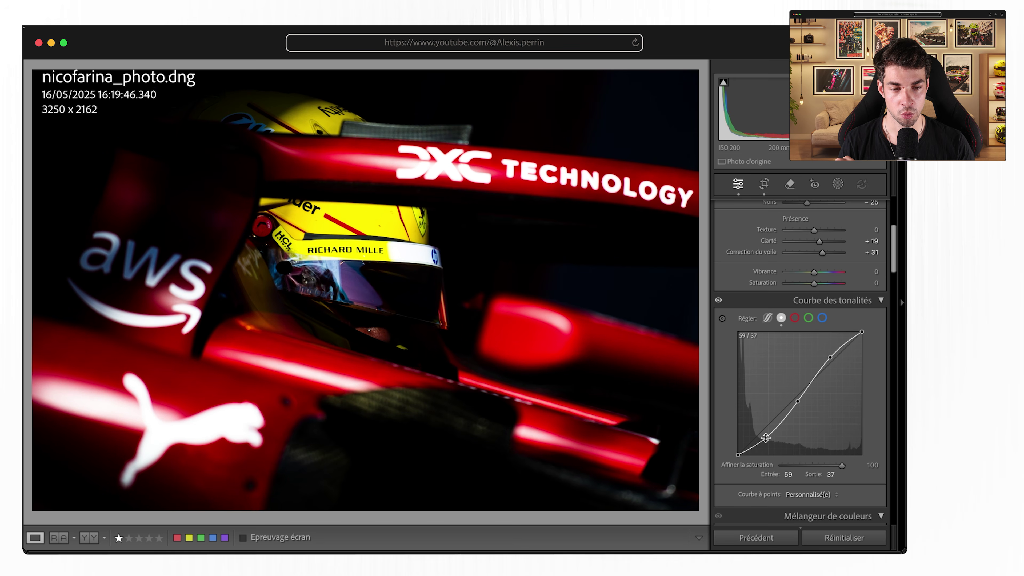
Step: Compare the Formula 1 photo with and without the tone curve several times
{"action": "left_click", "coordinate": [720, 301]}
{"action": "left_click", "coordinate": [720, 301]}
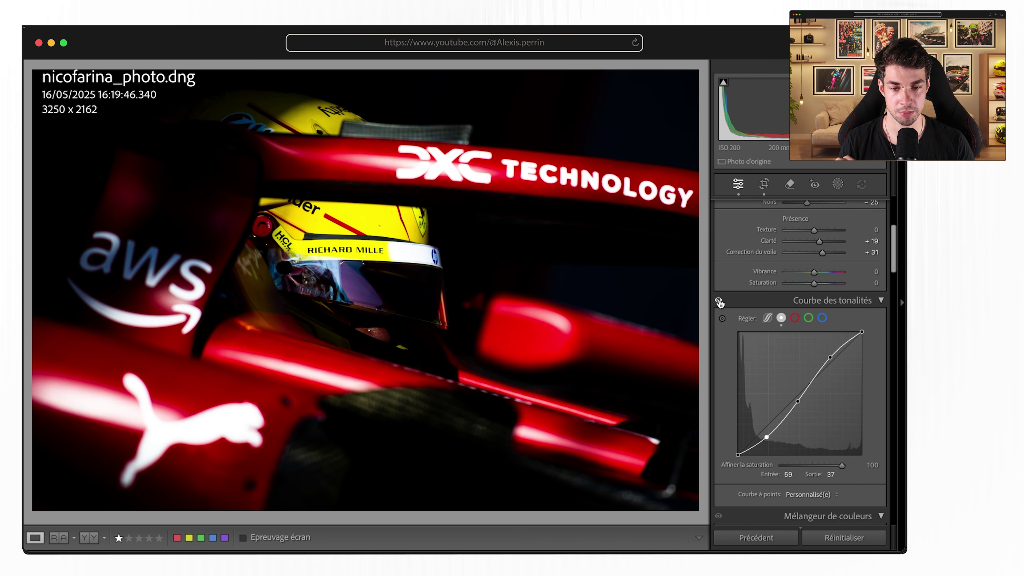
{"action": "left_click", "coordinate": [719, 301]}
{"action": "left_click", "coordinate": [719, 302]}
{"action": "left_click", "coordinate": [720, 302]}
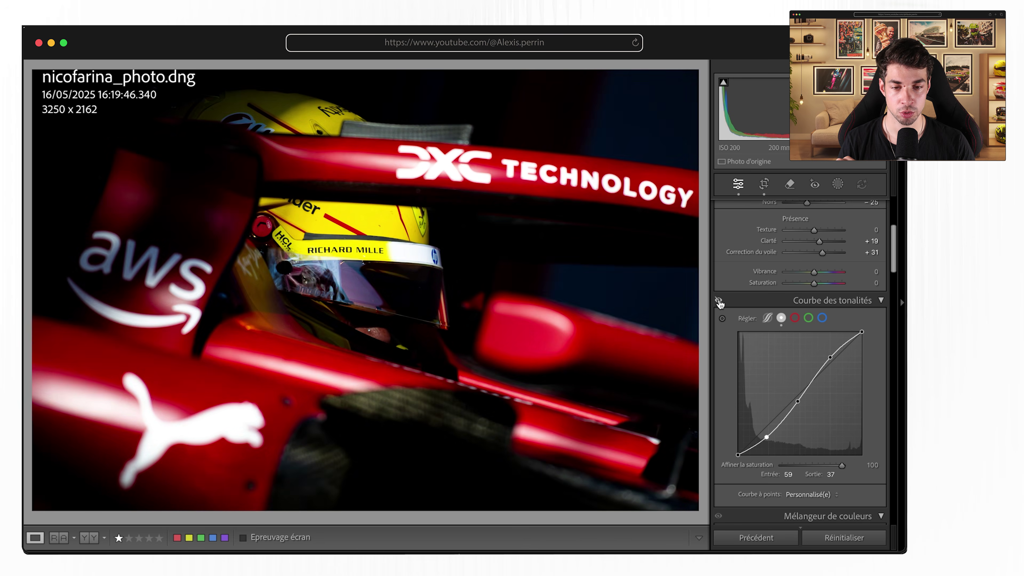
{"action": "left_click", "coordinate": [719, 302]}
{"action": "left_click", "coordinate": [719, 301]}
{"action": "left_click", "coordinate": [720, 301]}
{"action": "left_click", "coordinate": [719, 302]}
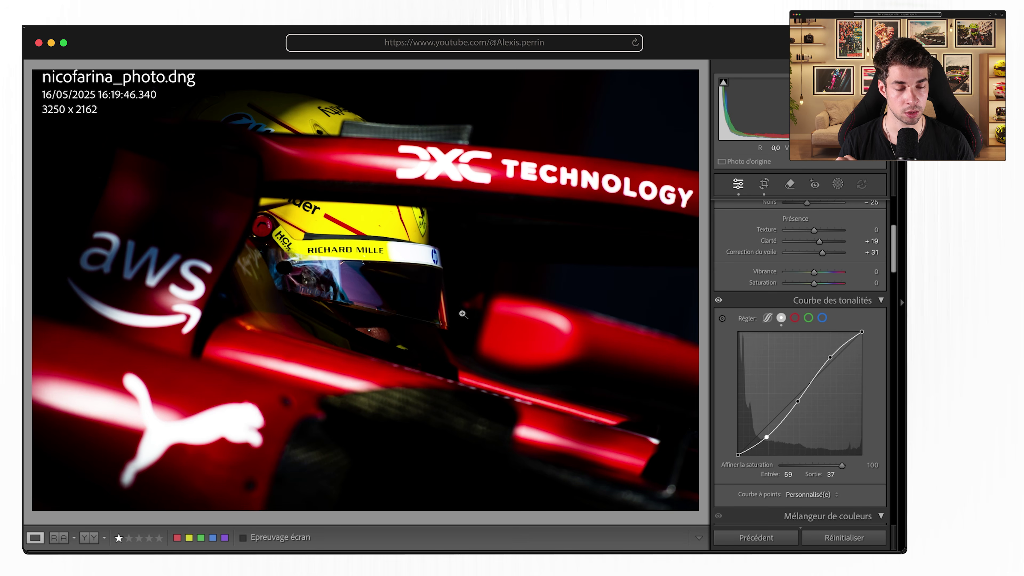
Step: Raise the tone curve's shadow point to input 60, output 41 and inspect the helmet and visor up close
{"action": "left_click_drag", "start_coordinate": [767, 437], "coordinate": [767, 435]}
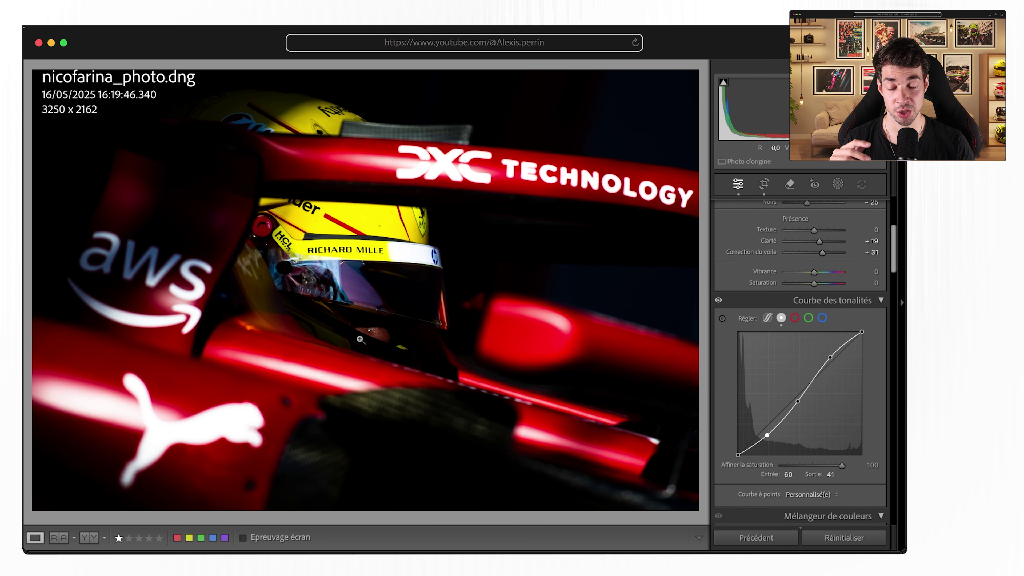
{"action": "left_click", "coordinate": [370, 332]}
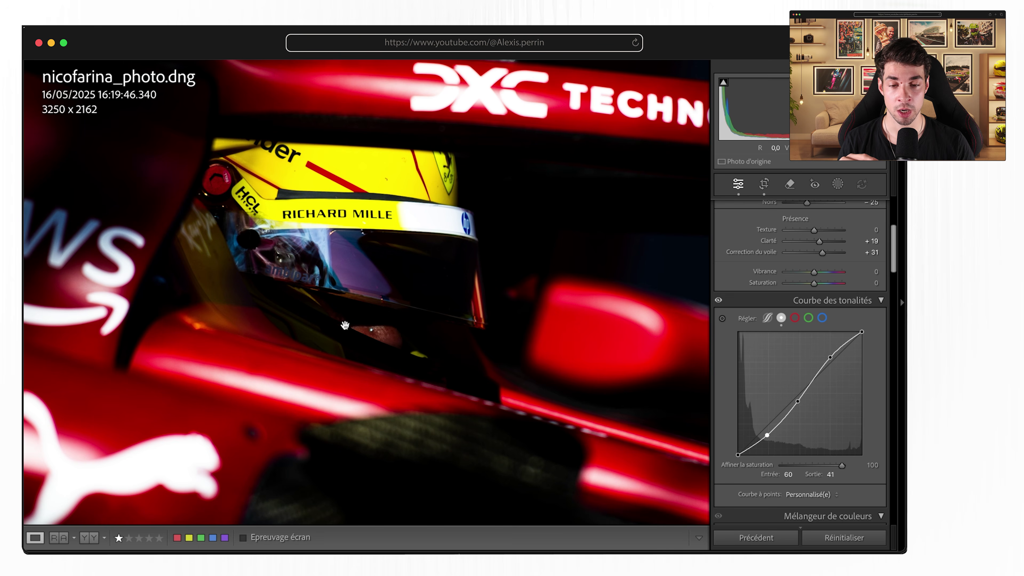
{"action": "left_click", "coordinate": [347, 326]}
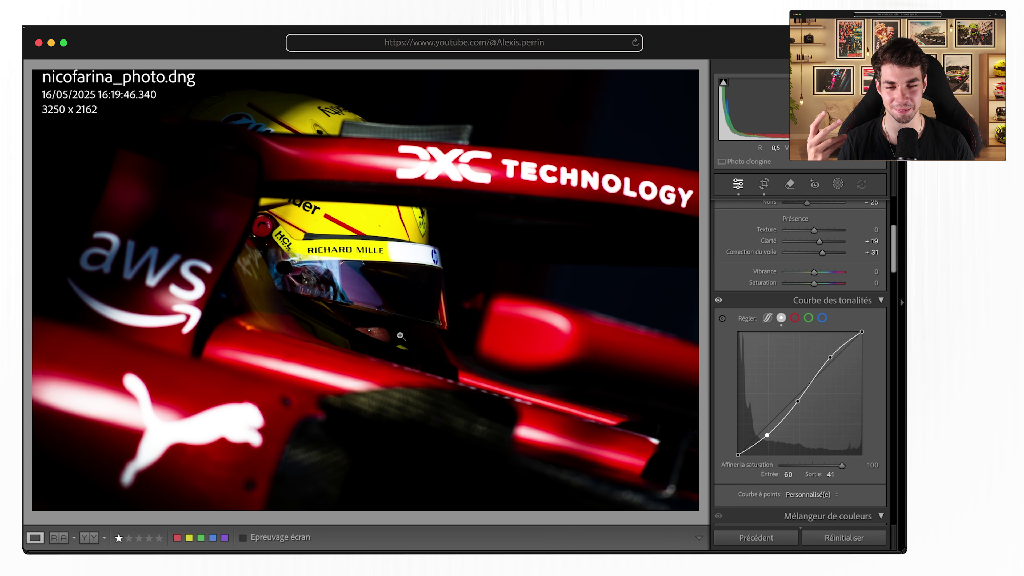
{"action": "left_click", "coordinate": [380, 334]}
{"action": "left_click", "coordinate": [378, 335]}
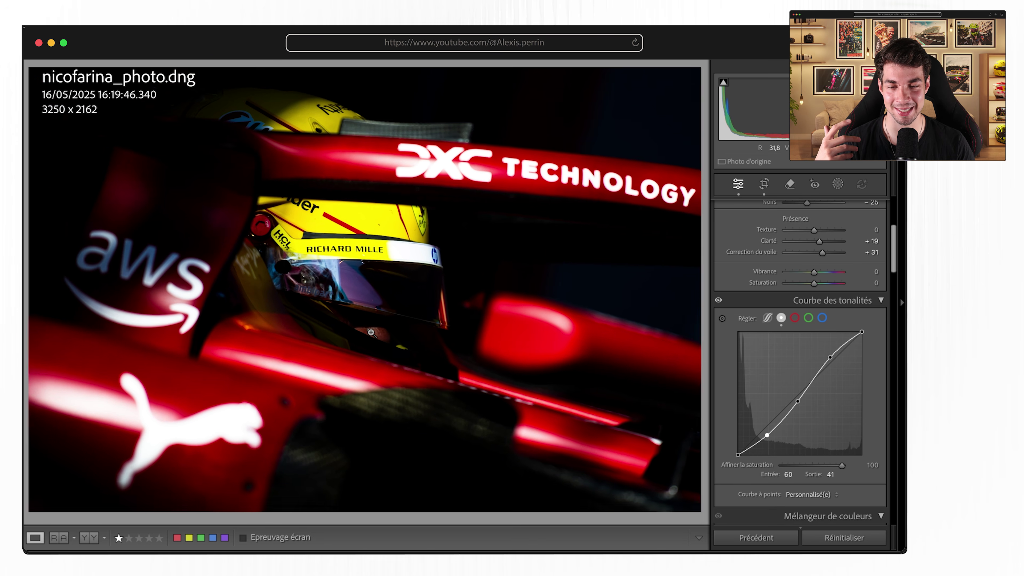
Step: Set the saturation of red to +15 in the color mixer
{"action": "scroll", "coordinate": [776, 345], "scroll_direction": "down", "scroll_amount": 10}
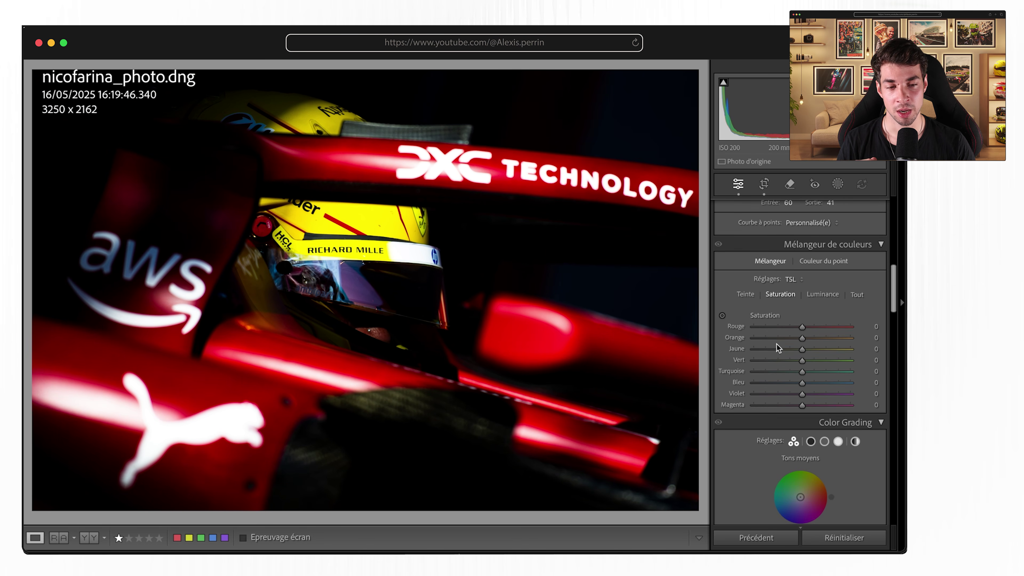
{"action": "scroll", "coordinate": [771, 350], "scroll_direction": "down", "scroll_amount": 2}
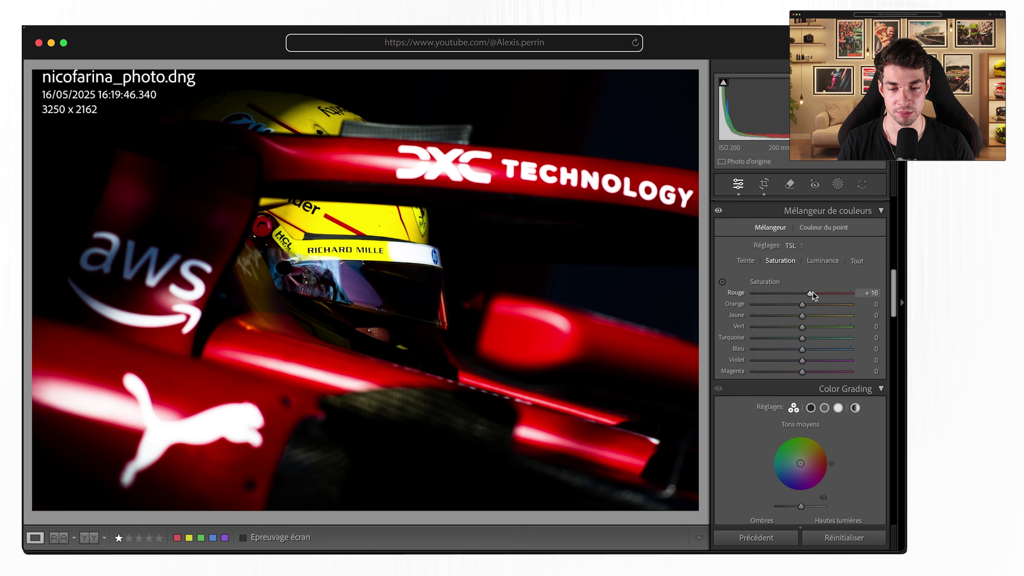
{"action": "left_click_drag", "start_coordinate": [813, 293], "coordinate": [817, 293]}
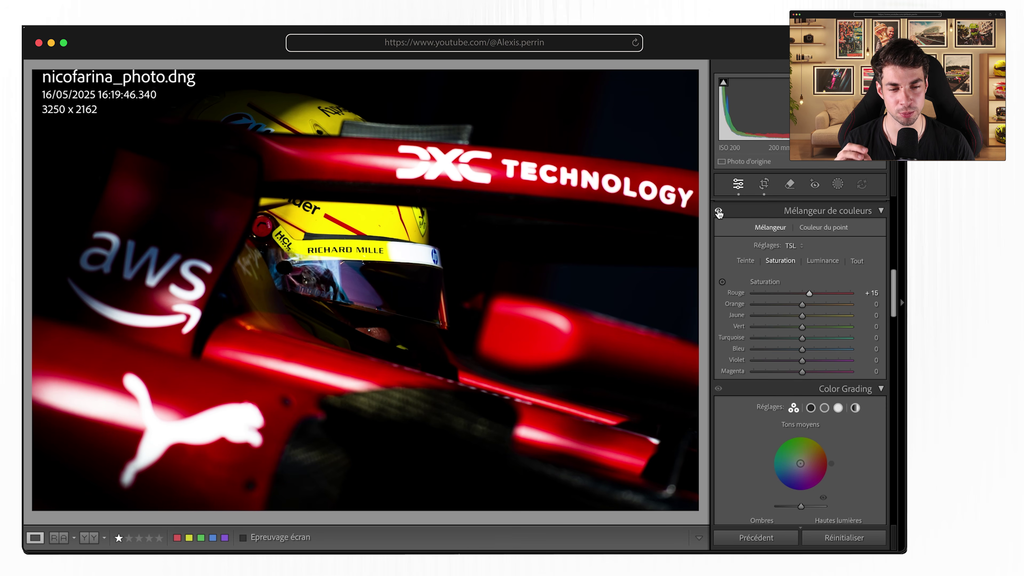
Step: Set the sharpening masking of the Formula 1 photo to 75
{"action": "scroll", "coordinate": [747, 316], "scroll_direction": "down", "scroll_amount": 15}
{"action": "scroll", "coordinate": [748, 316], "scroll_direction": "down", "scroll_amount": 9}
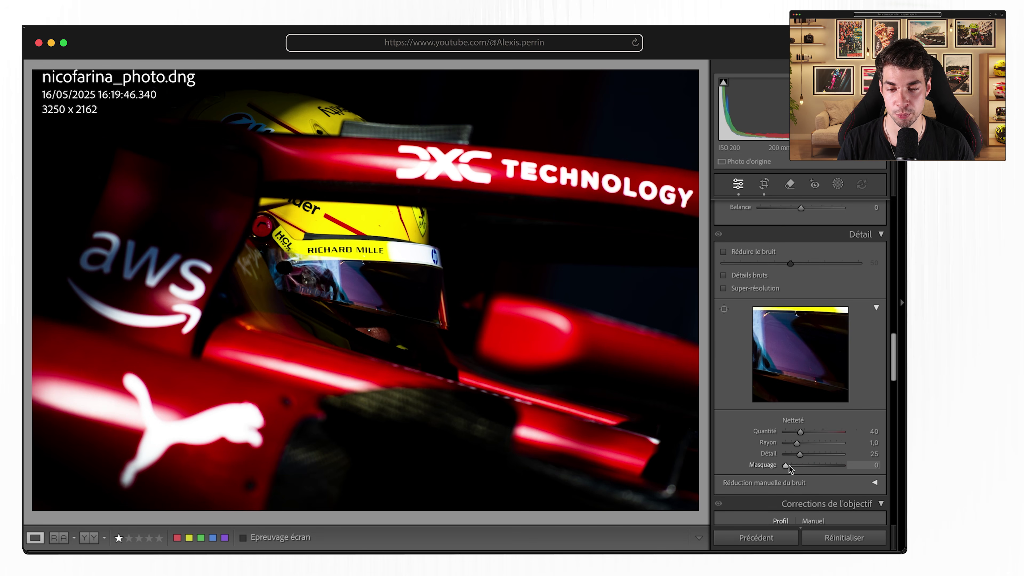
{"action": "left_click_drag", "start_coordinate": [788, 464], "coordinate": [831, 464]}
{"action": "scroll", "coordinate": [771, 457], "scroll_direction": "down", "scroll_amount": 1}
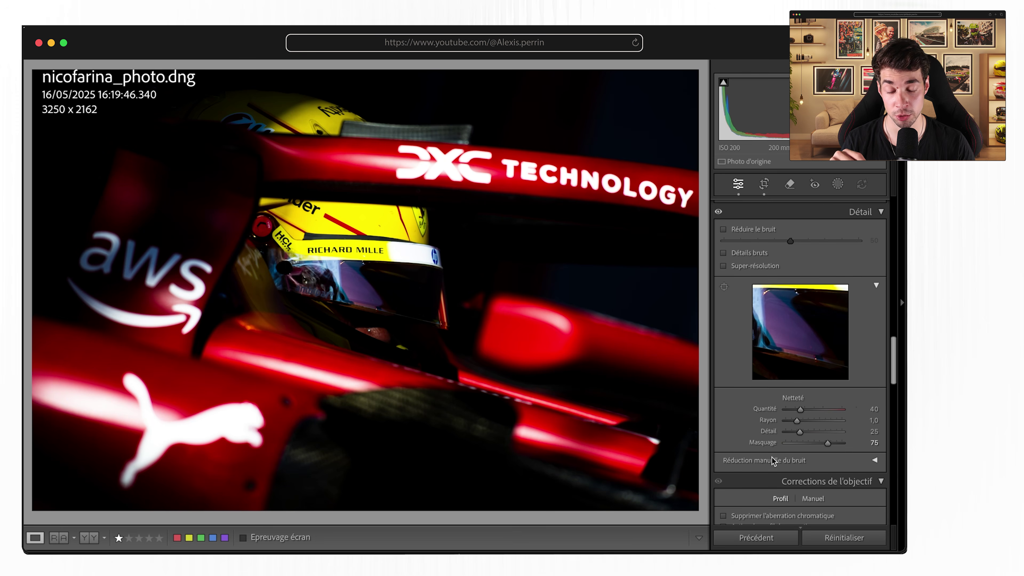
Step: Compare the photo with and without the lens profile correction several times, leaving the correction off
{"action": "scroll", "coordinate": [772, 457], "scroll_direction": "down", "scroll_amount": 5}
{"action": "scroll", "coordinate": [771, 460], "scroll_direction": "down", "scroll_amount": 2}
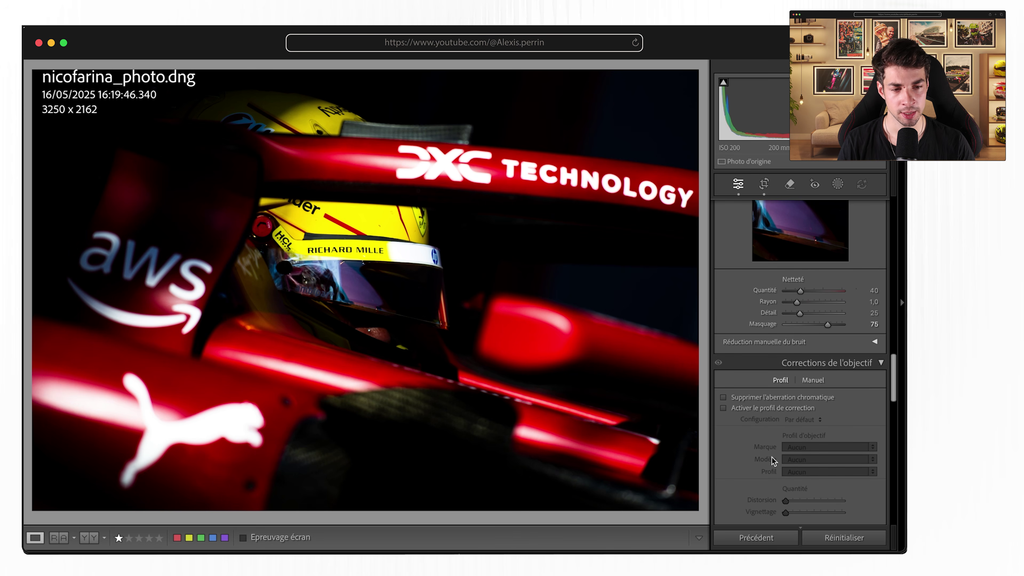
{"action": "left_click", "coordinate": [765, 408]}
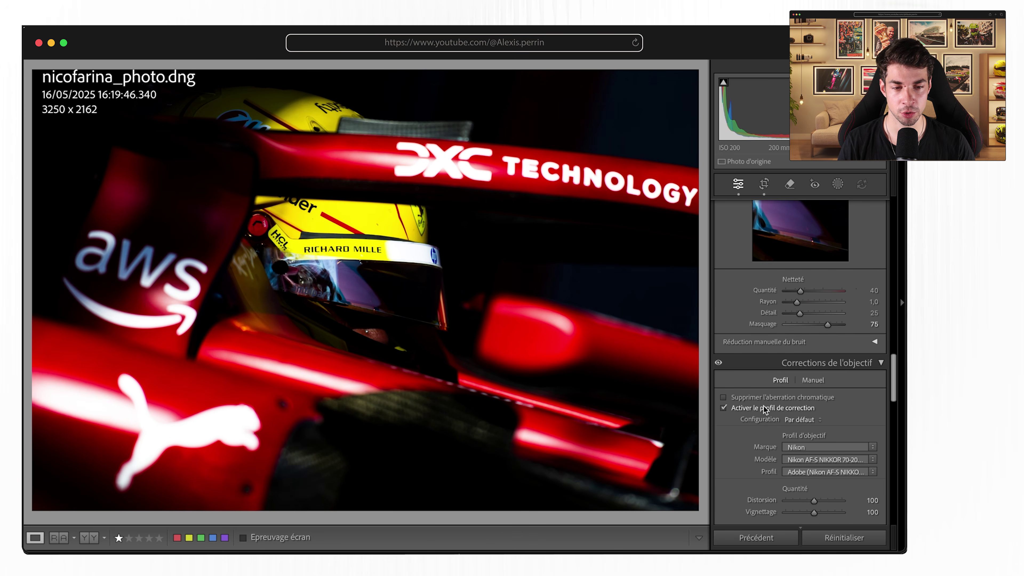
{"action": "left_click", "coordinate": [764, 407]}
{"action": "left_click", "coordinate": [764, 407]}
{"action": "left_click", "coordinate": [765, 407]}
{"action": "left_click", "coordinate": [765, 406]}
{"action": "left_click", "coordinate": [765, 407]}
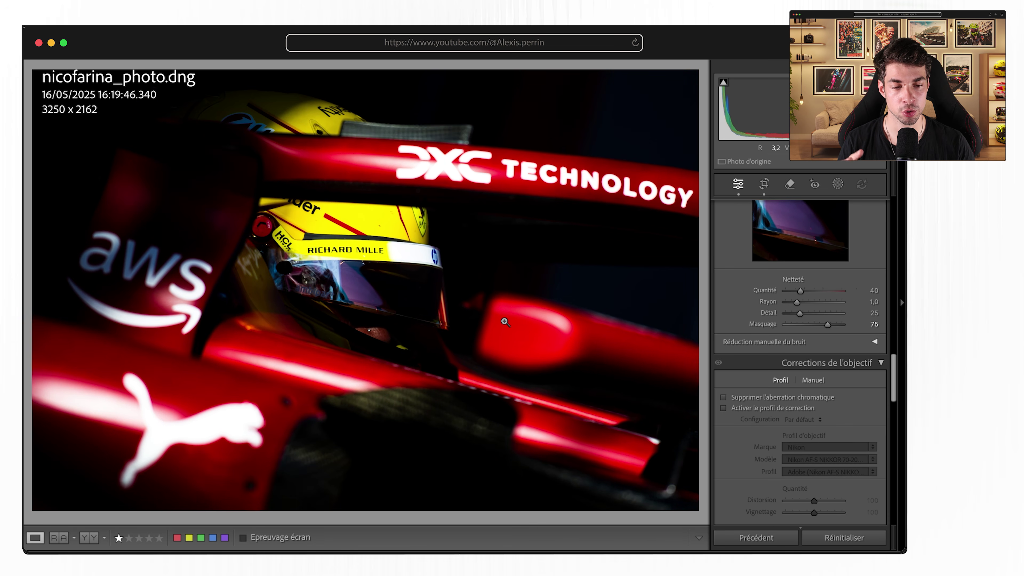
Step: Paint a size 4 brush mask over the small bright spot below the visor, with exposure -4.00 and blacks -26
{"action": "scroll", "coordinate": [761, 421], "scroll_direction": "up", "scroll_amount": 15}
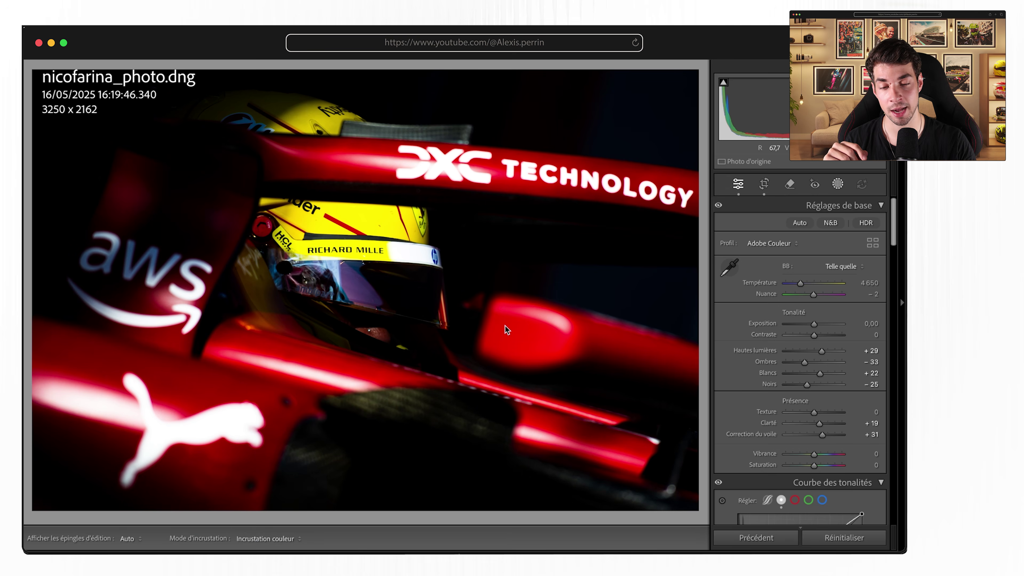
{"action": "key", "text": "k"}
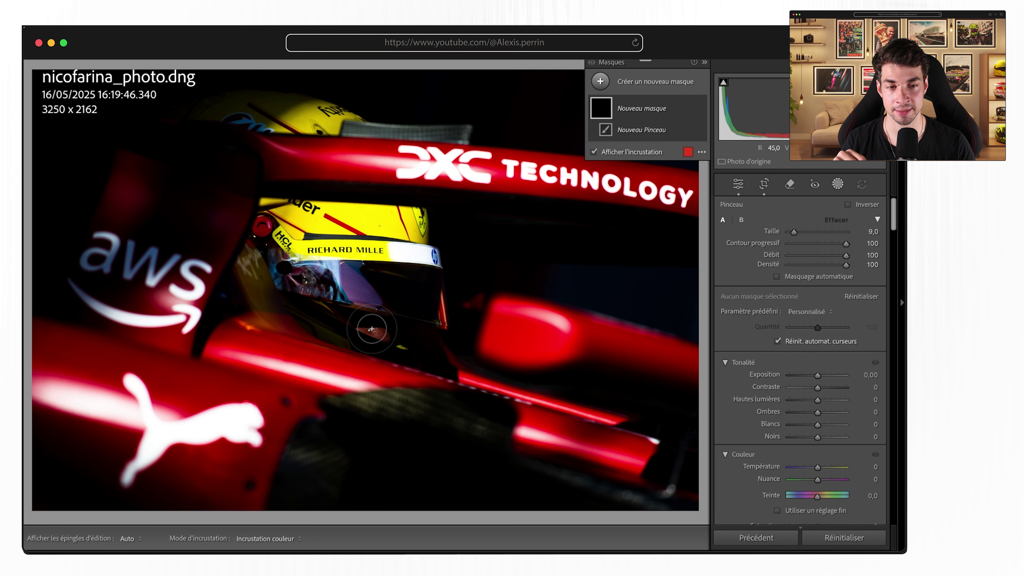
{"action": "scroll", "coordinate": [371, 329], "scroll_direction": "down", "scroll_amount": 5}
{"action": "key", "text": "h"}
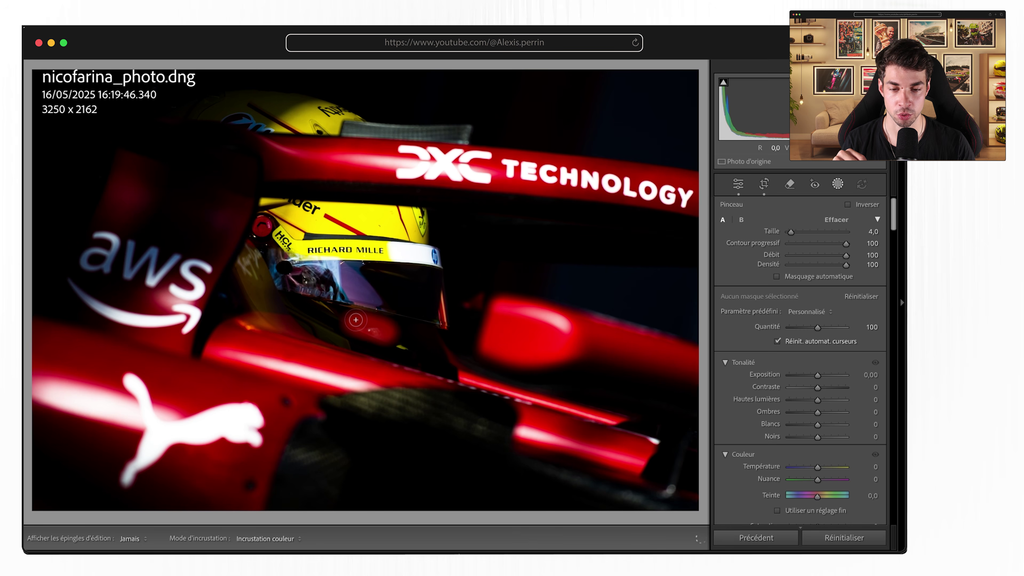
{"action": "left_click_drag", "start_coordinate": [356, 319], "coordinate": [393, 329]}
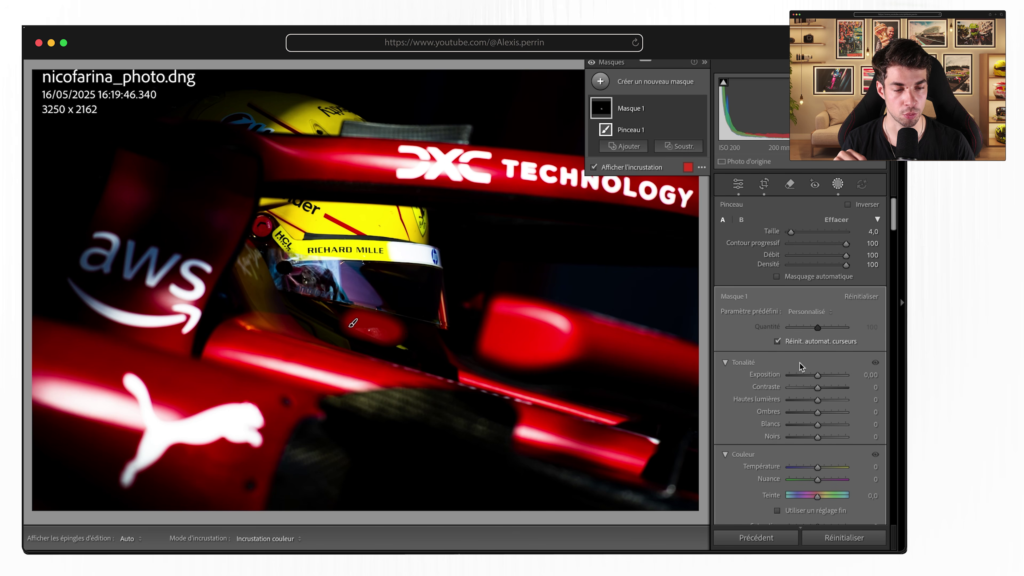
{"action": "left_click_drag", "start_coordinate": [818, 374], "coordinate": [765, 375]}
{"action": "left_click_drag", "start_coordinate": [818, 437], "coordinate": [810, 437]}
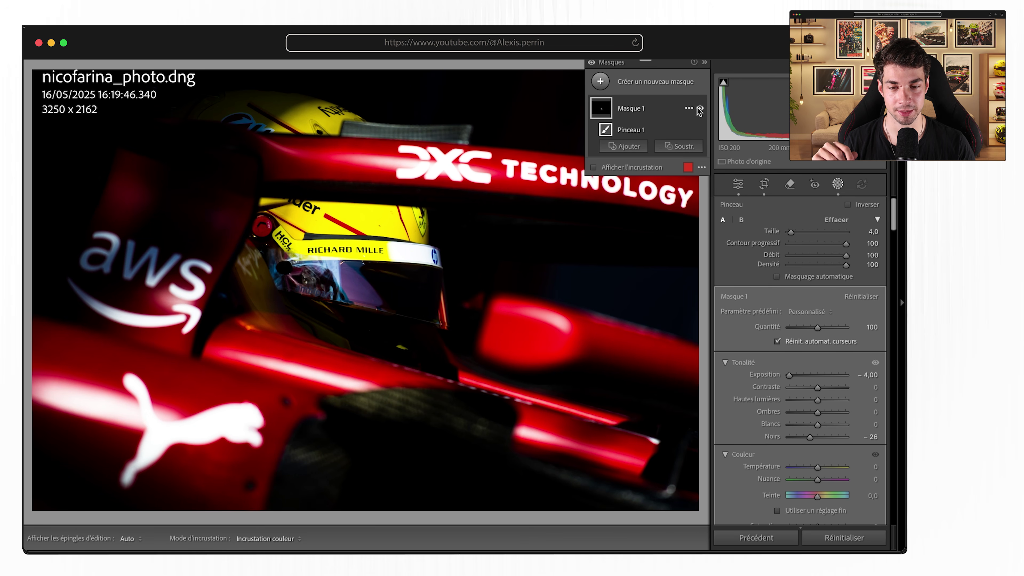
Step: Compare the photo with and without the brush mask repeatedly and delete the mask
{"action": "left_click", "coordinate": [700, 109]}
{"action": "left_click", "coordinate": [700, 109]}
{"action": "left_click", "coordinate": [700, 109]}
{"action": "left_click", "coordinate": [700, 109]}
{"action": "left_click", "coordinate": [700, 109]}
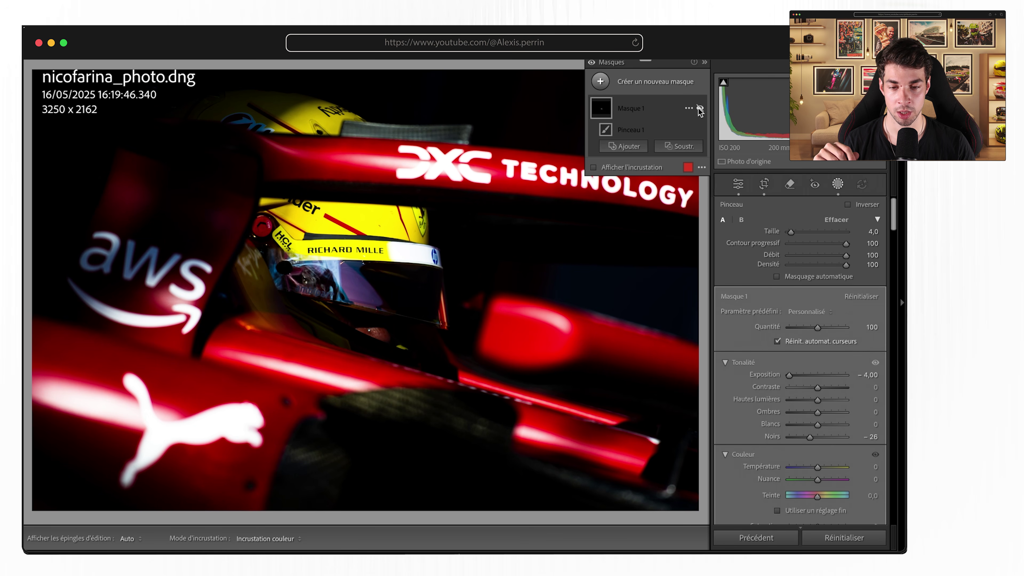
{"action": "left_click", "coordinate": [700, 109]}
{"action": "left_click", "coordinate": [699, 109]}
{"action": "left_click", "coordinate": [700, 109]}
{"action": "left_click", "coordinate": [700, 109]}
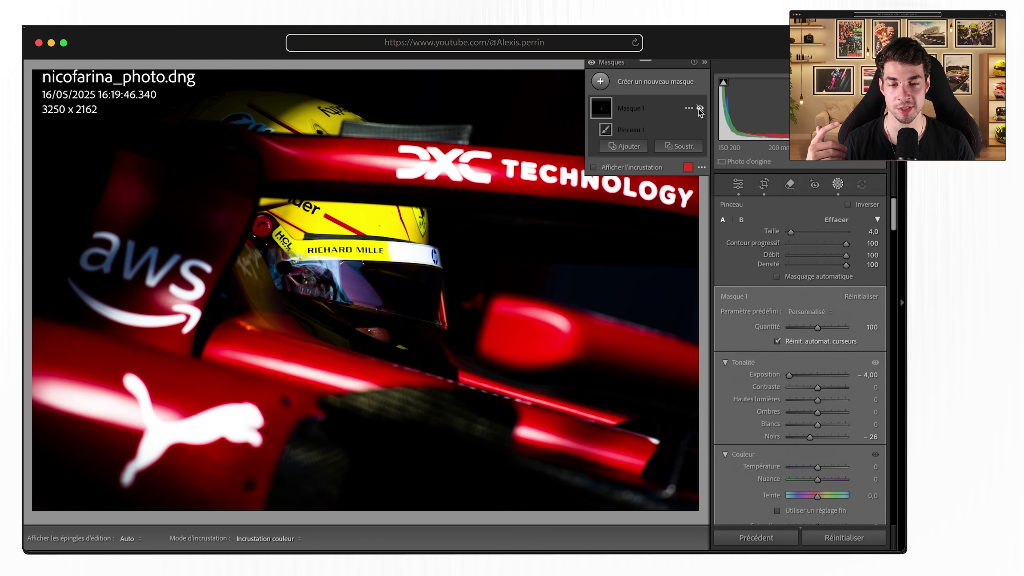
{"action": "left_click", "coordinate": [700, 109]}
{"action": "left_click", "coordinate": [699, 109]}
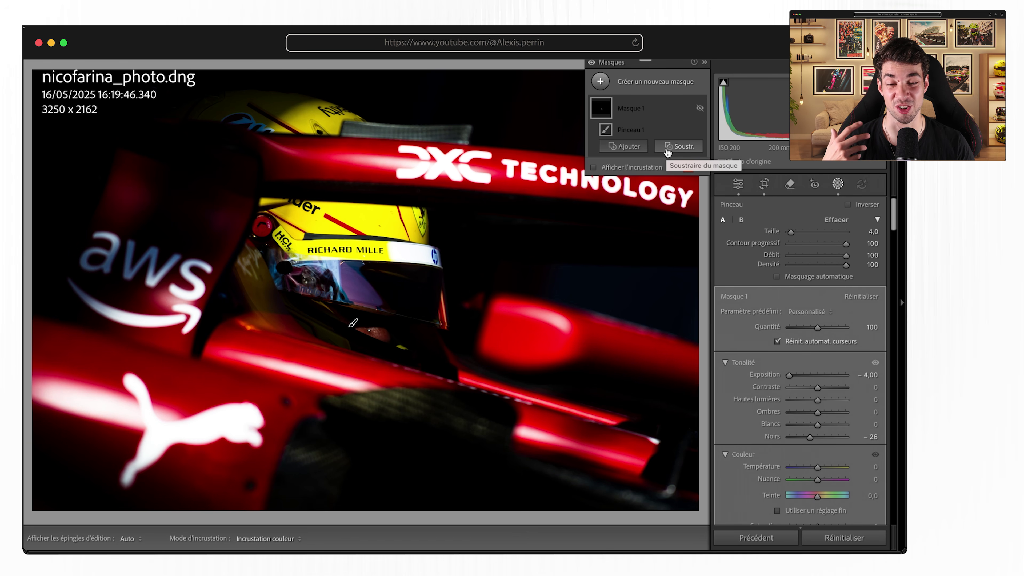
{"action": "left_click", "coordinate": [702, 108]}
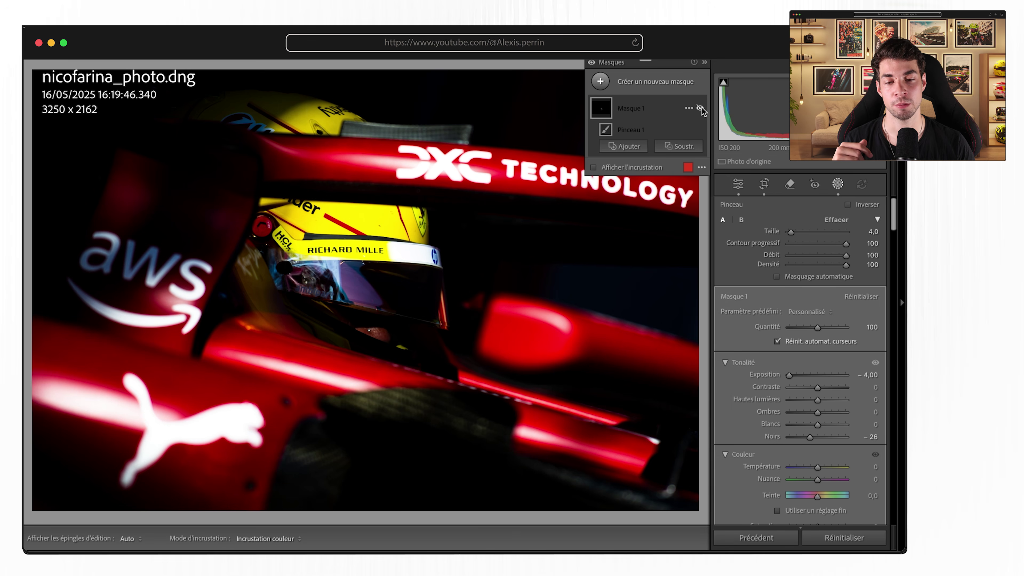
{"action": "left_click", "coordinate": [702, 108]}
{"action": "left_click", "coordinate": [702, 108]}
{"action": "left_click", "coordinate": [702, 108]}
{"action": "left_click", "coordinate": [701, 108]}
{"action": "left_click", "coordinate": [700, 108]}
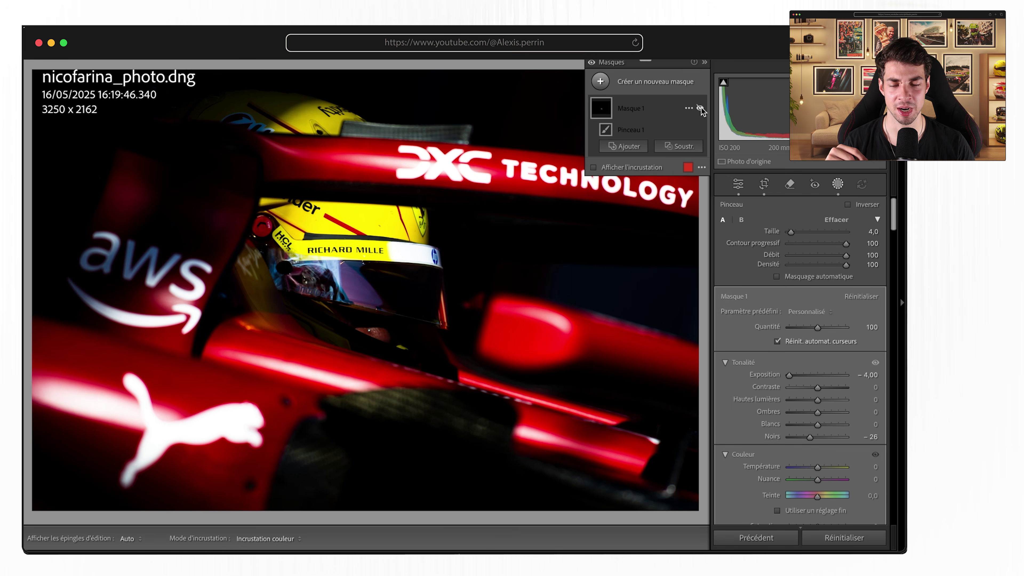
{"action": "left_click", "coordinate": [700, 108]}
{"action": "left_click", "coordinate": [700, 108]}
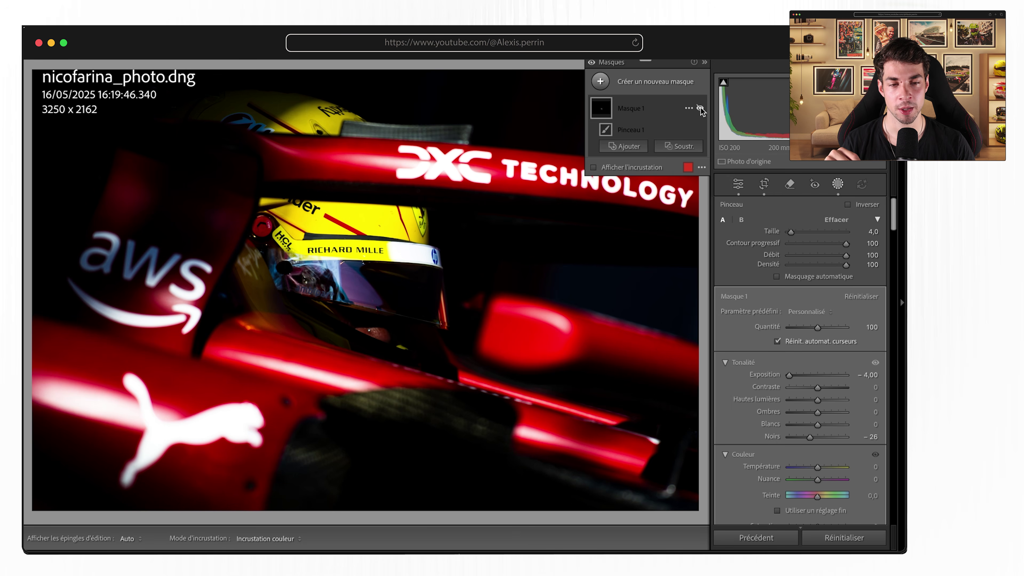
{"action": "left_click", "coordinate": [664, 110]}
{"action": "key", "text": "Delete"}
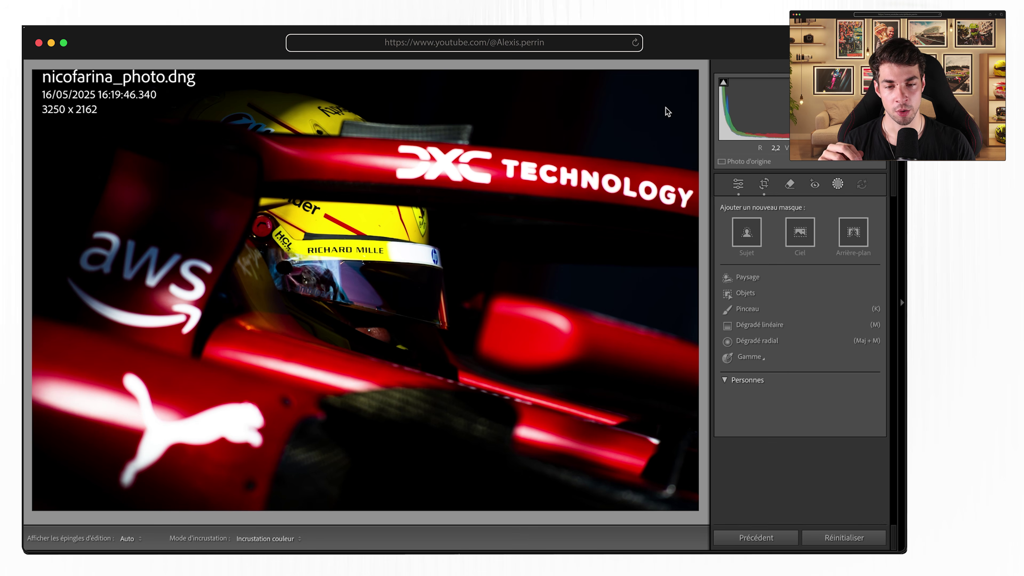
Step: Add a diagonal linear gradient mask from the halo's right side down to the Puma logo, with exposure 1.16
{"action": "key", "text": "m"}
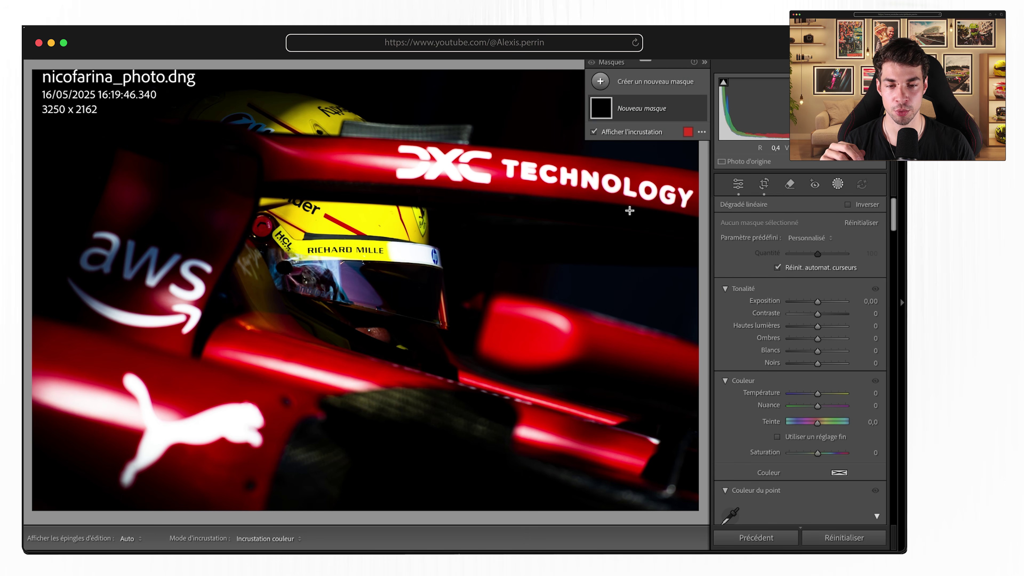
{"action": "left_click_drag", "start_coordinate": [630, 210], "coordinate": [68, 418]}
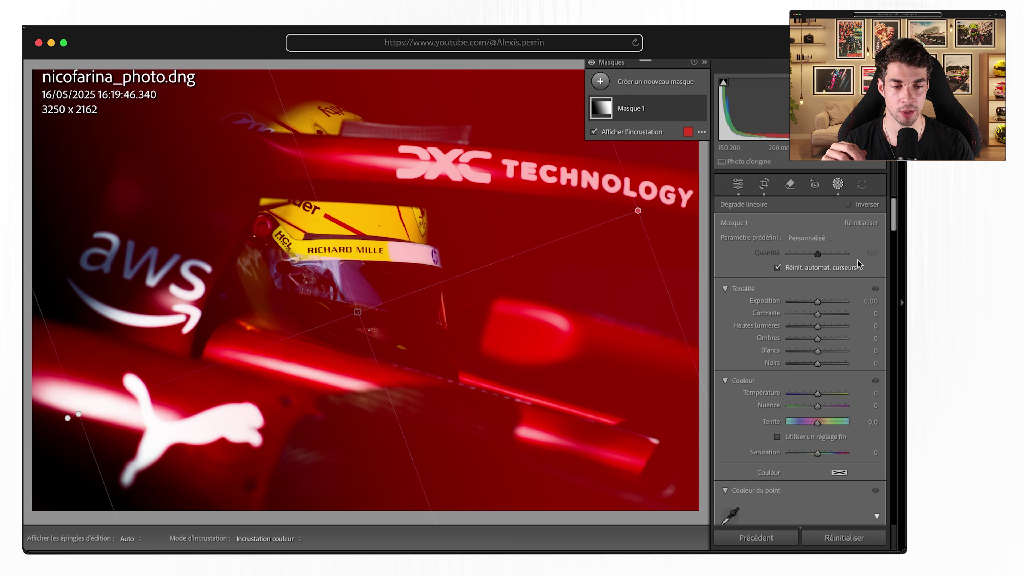
{"action": "left_click_drag", "start_coordinate": [817, 302], "coordinate": [826, 299]}
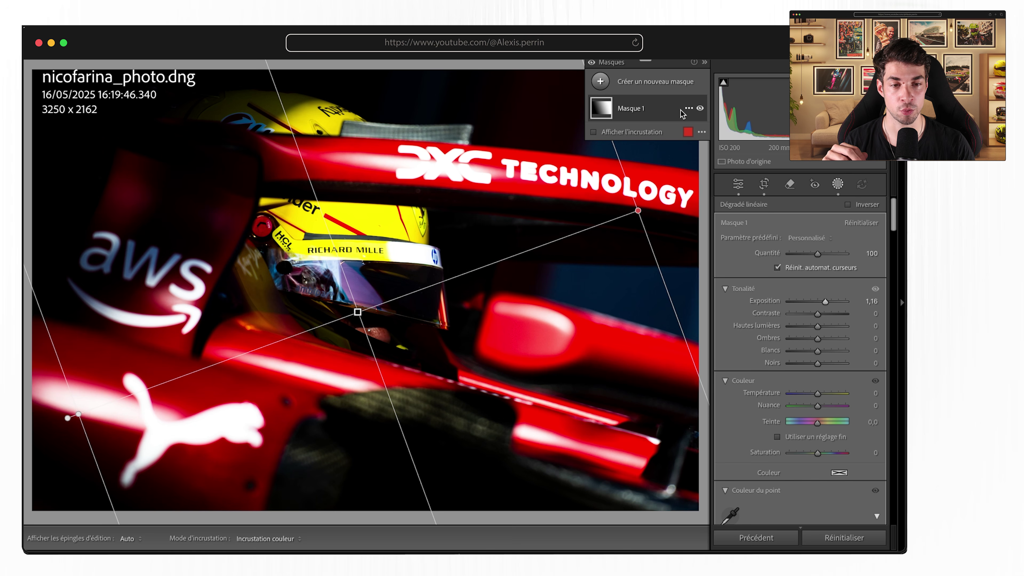
Step: Subtract a narrow vertical linear gradient from the mask to exclude the area to the right of the helmet
{"action": "left_click", "coordinate": [668, 108]}
{"action": "left_click", "coordinate": [672, 148]}
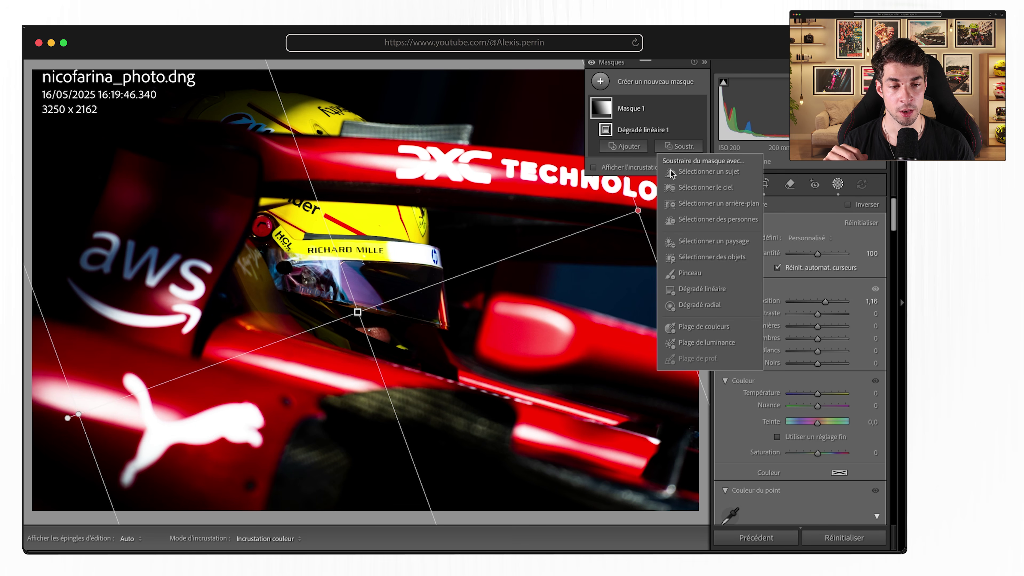
{"action": "left_click", "coordinate": [691, 287]}
{"action": "left_click_drag", "start_coordinate": [574, 276], "coordinate": [494, 276]}
{"action": "left_click_drag", "start_coordinate": [573, 275], "coordinate": [545, 276]}
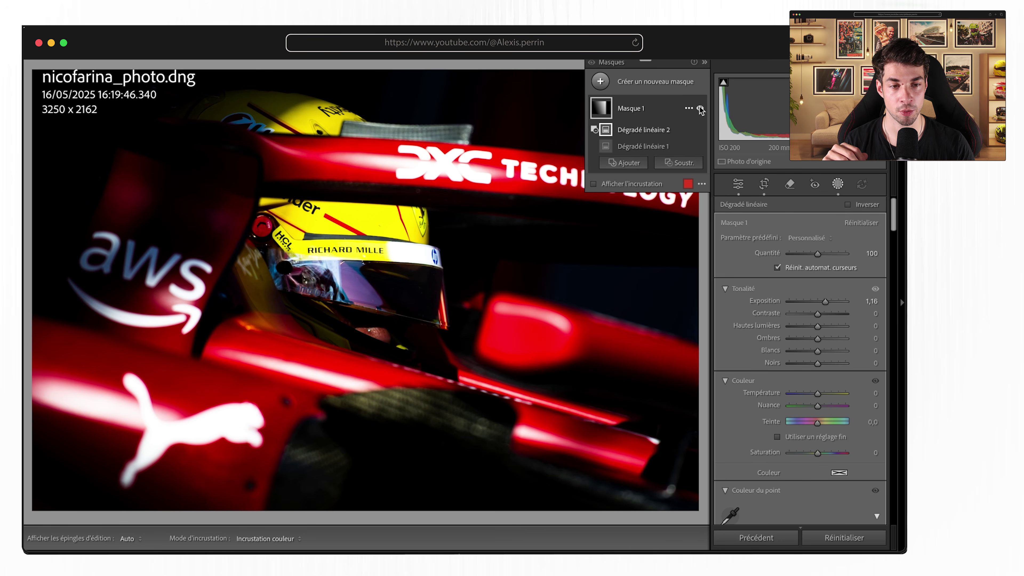
Step: Compare the photo with and without the combined gradient mask several times
{"action": "left_click", "coordinate": [700, 108]}
{"action": "left_click", "coordinate": [700, 108]}
{"action": "left_click", "coordinate": [700, 108]}
{"action": "left_click", "coordinate": [700, 108]}
{"action": "left_click", "coordinate": [700, 108]}
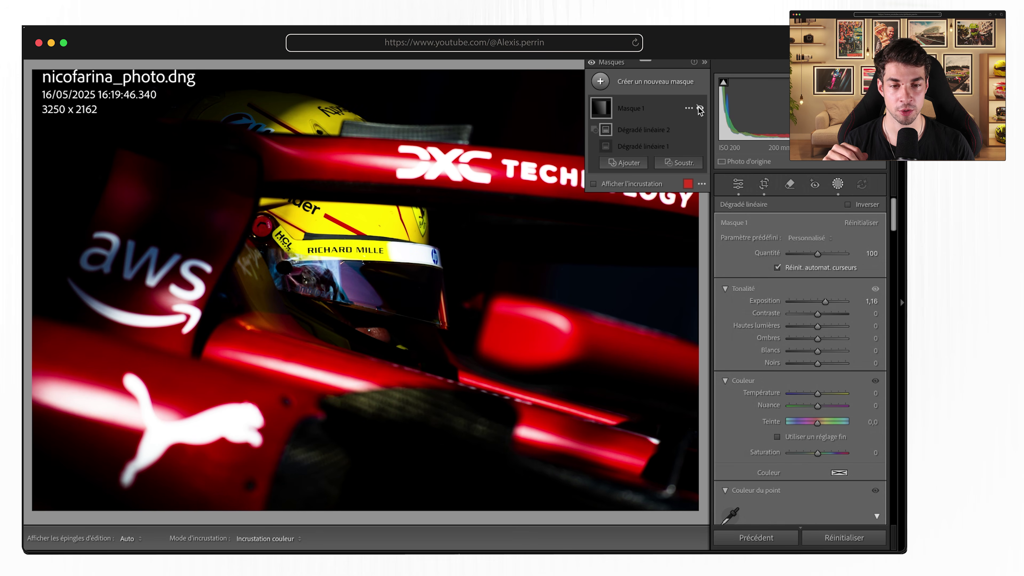
{"action": "left_click", "coordinate": [701, 108]}
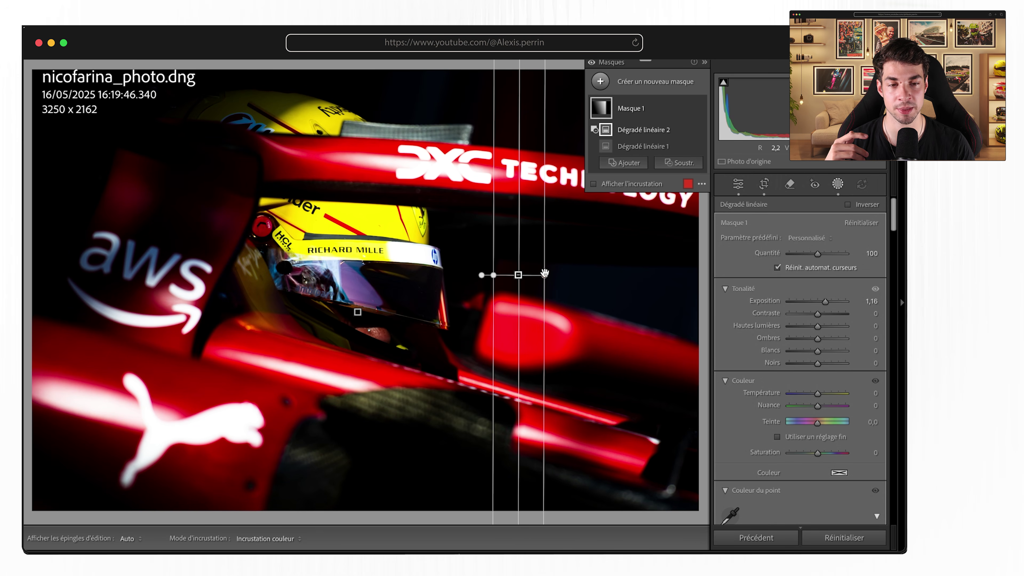
Step: Adjust the first linear gradient's starting edge near the halo and set the mask's exposure to 1.12
{"action": "left_click", "coordinate": [643, 146]}
{"action": "left_click_drag", "start_coordinate": [641, 220], "coordinate": [613, 234]}
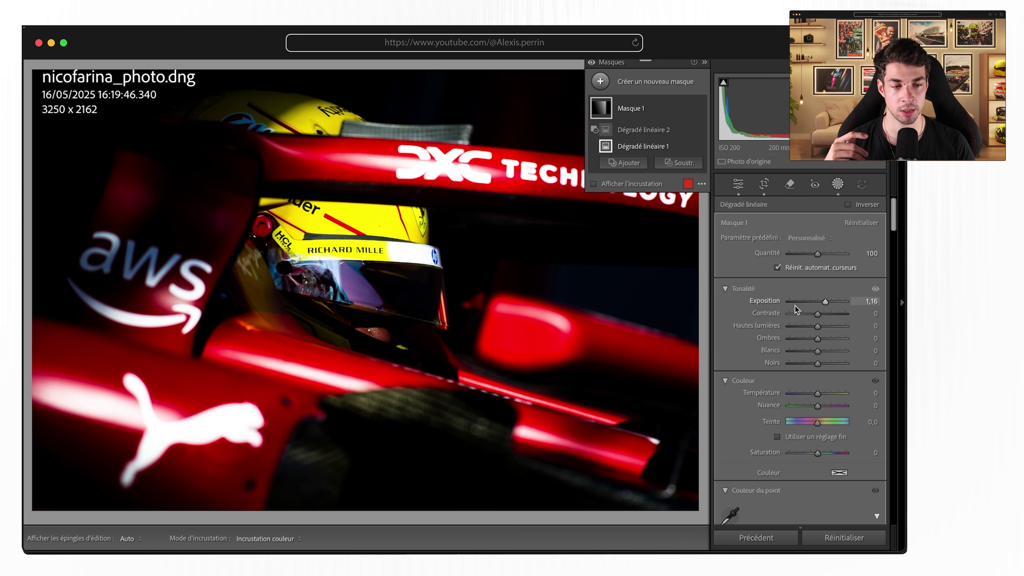
{"action": "left_click_drag", "start_coordinate": [824, 302], "coordinate": [824, 303]}
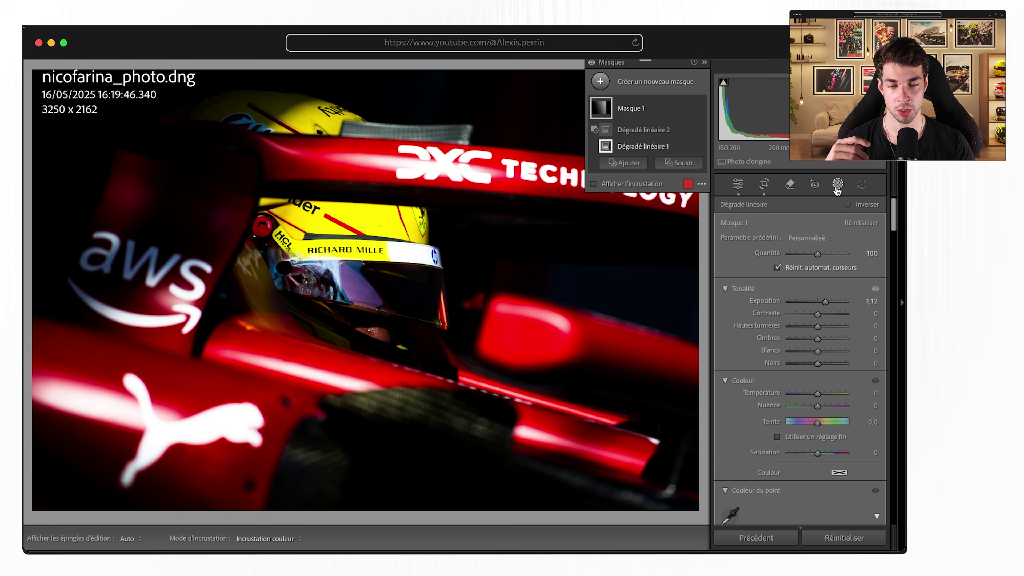
Step: Leave masking and compare the finished Formula 1 edit with the original photo several times
{"action": "left_click", "coordinate": [838, 185]}
{"action": "key", "text": "backslash"}
{"action": "key", "text": "backslash"}
{"action": "key", "text": "backslash"}
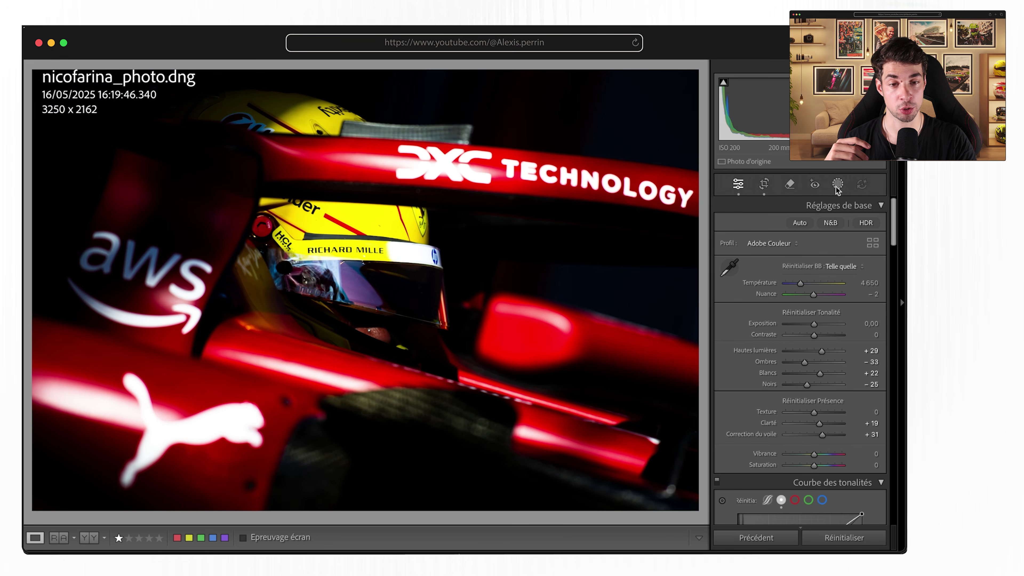
{"action": "key", "text": "backslash"}
{"action": "key", "text": "backslash"}
{"action": "key", "text": "backslash"}
{"action": "key", "text": "backslash"}
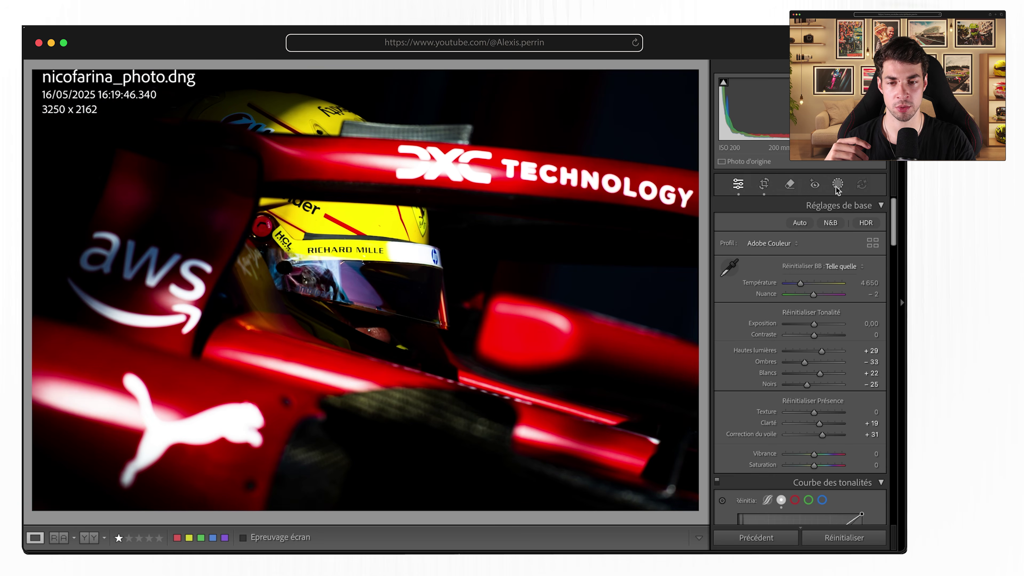